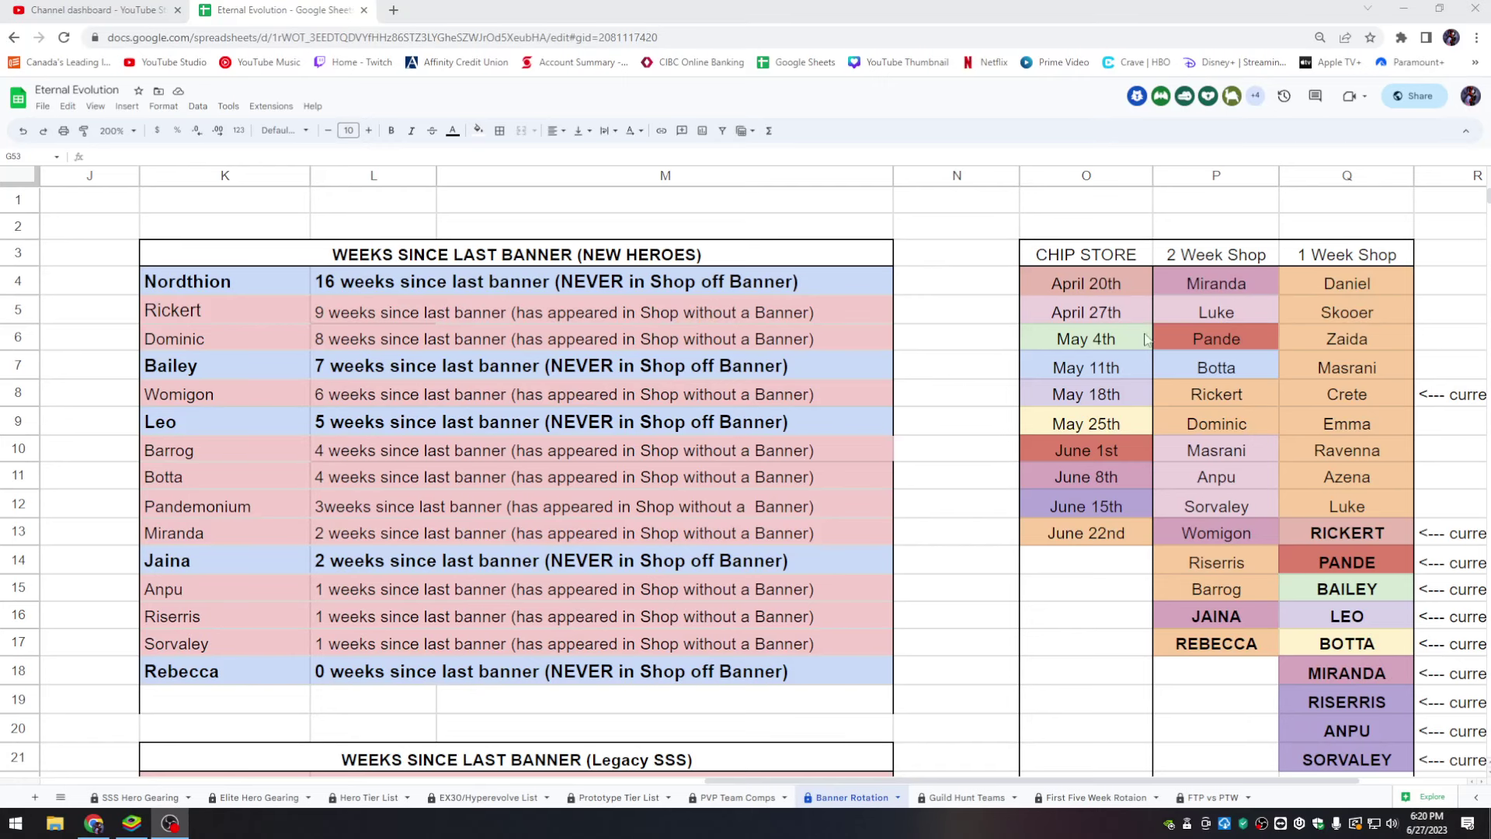
Step: Show the Banner Rotation sheet in full screen and highlight the whole chip store table with its surrounding cells
click(924, 342)
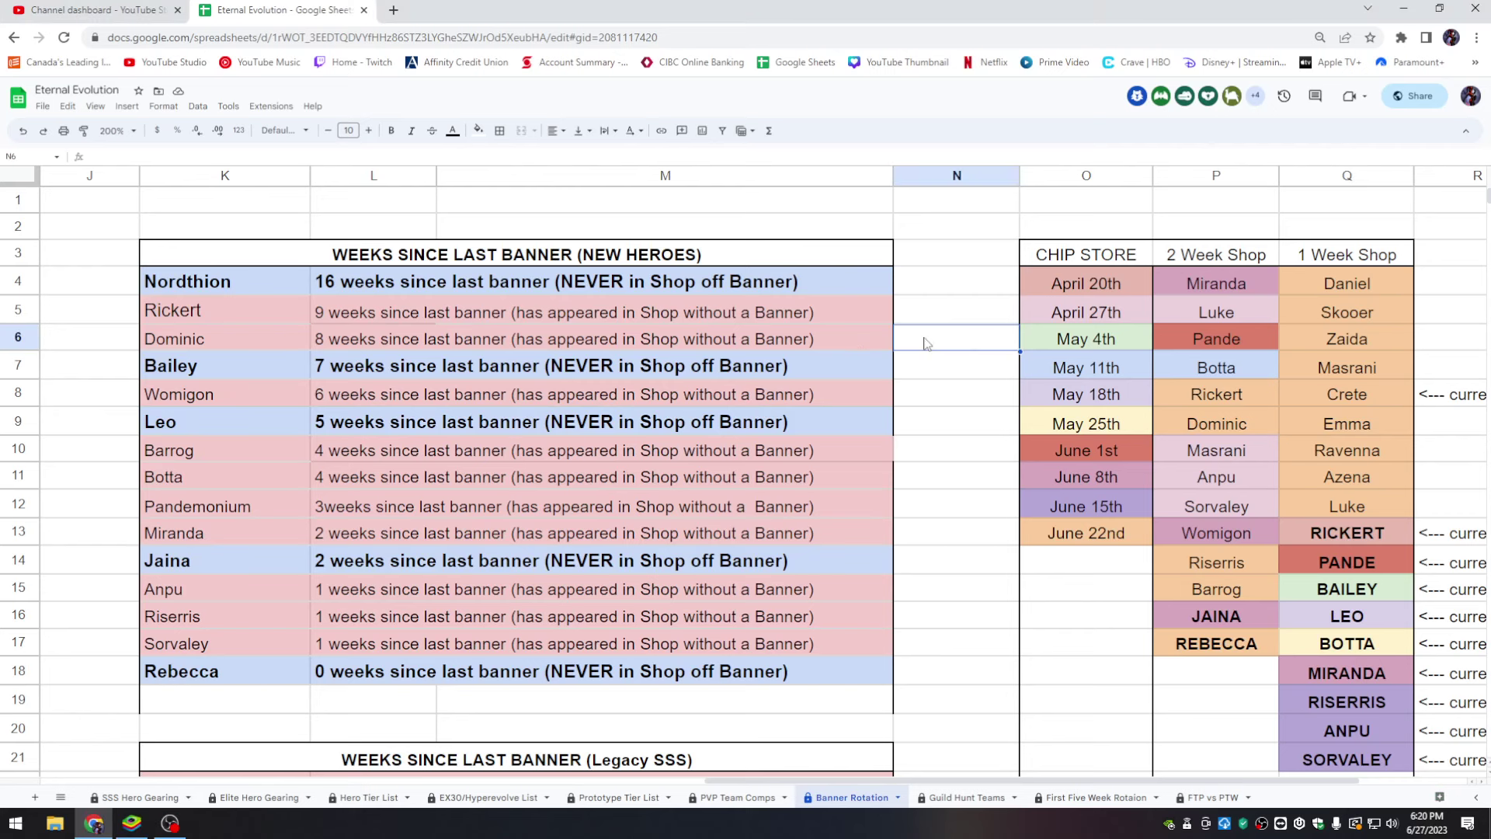
key(F11)
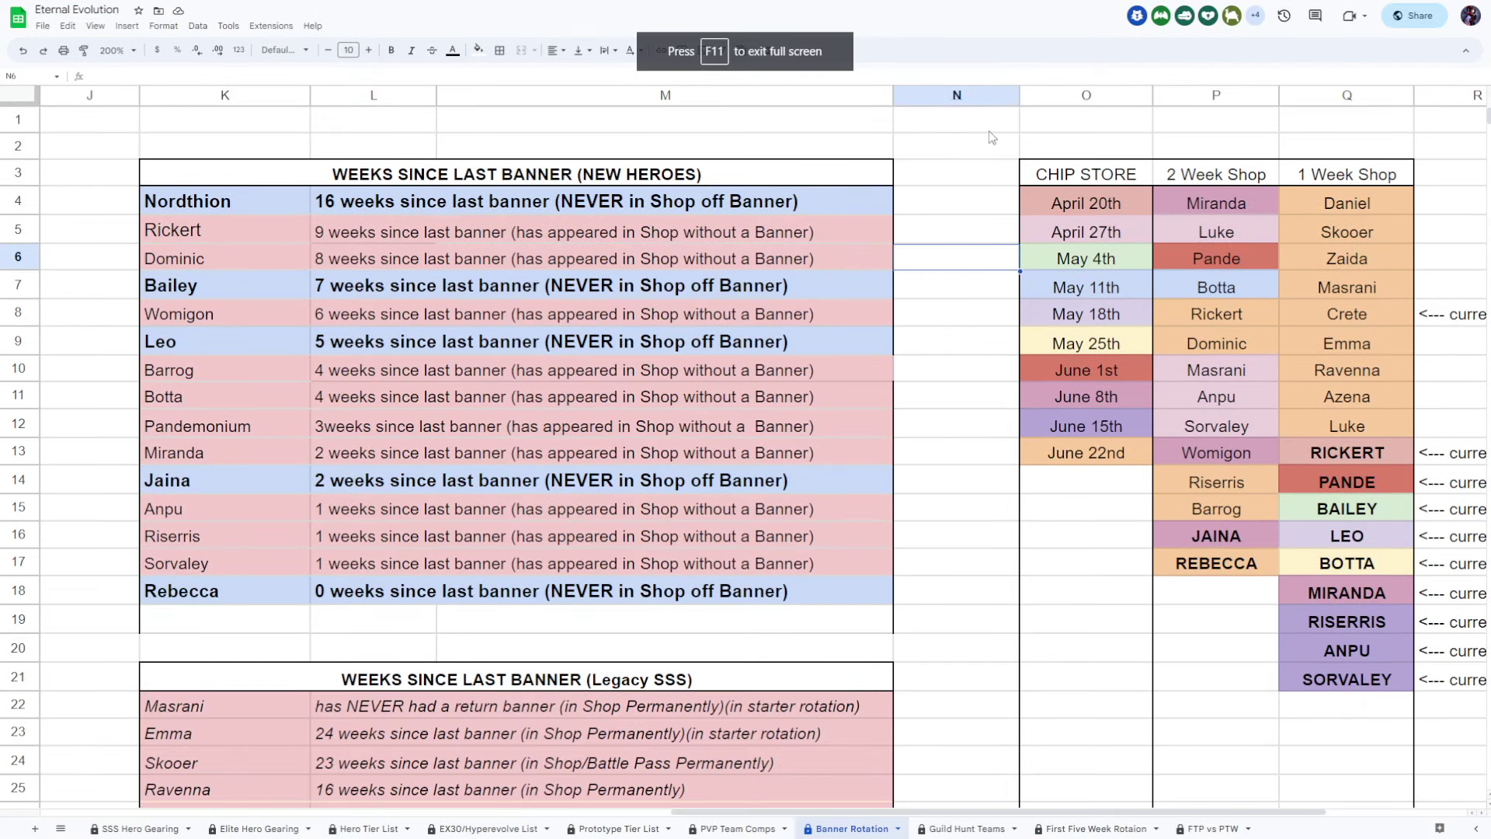
mouse_move(990, 124)
mouse_down()
mouse_move(1382, 553)
mouse_move(1470, 771)
mouse_move(1449, 722)
mouse_move(1449, 738)
mouse_up()
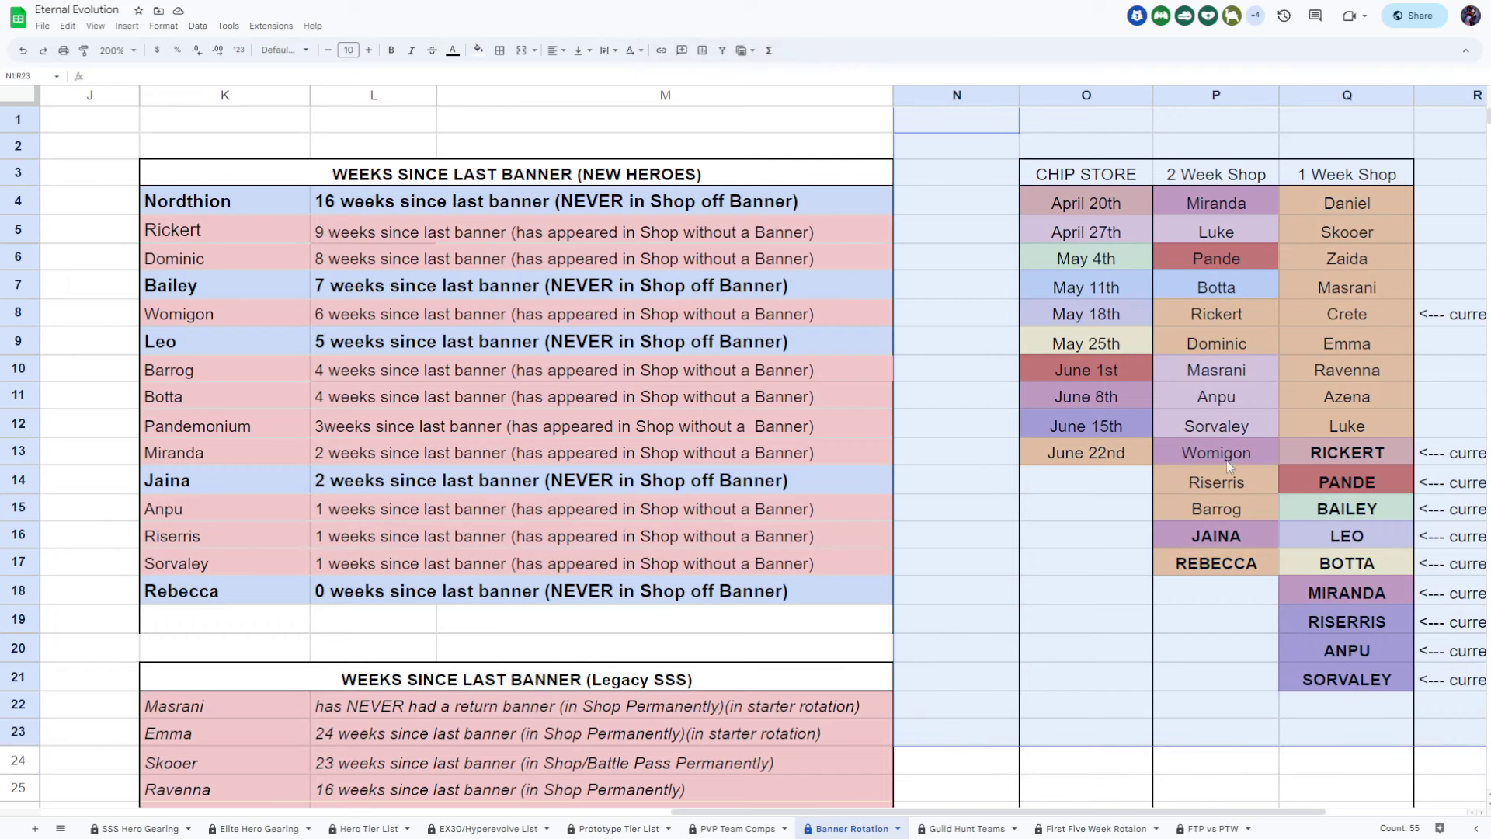
click(980, 258)
Step: Highlight the 2 Week Shop column and the 1 Week Shop column in turn, down to the Luke entry in the latter
drag(1234, 130, 1236, 676)
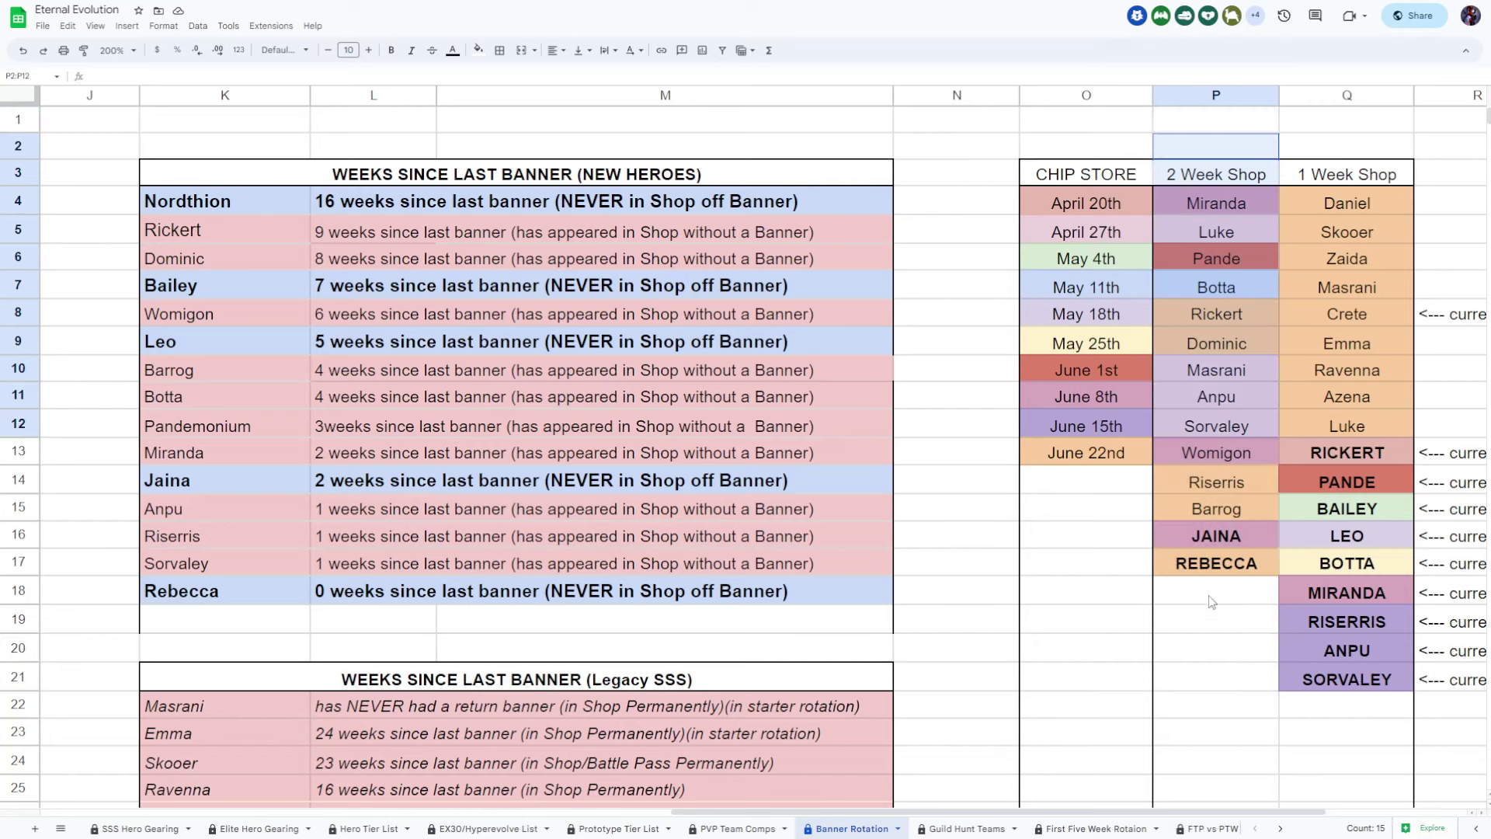
click(1202, 626)
drag(1349, 156, 1343, 734)
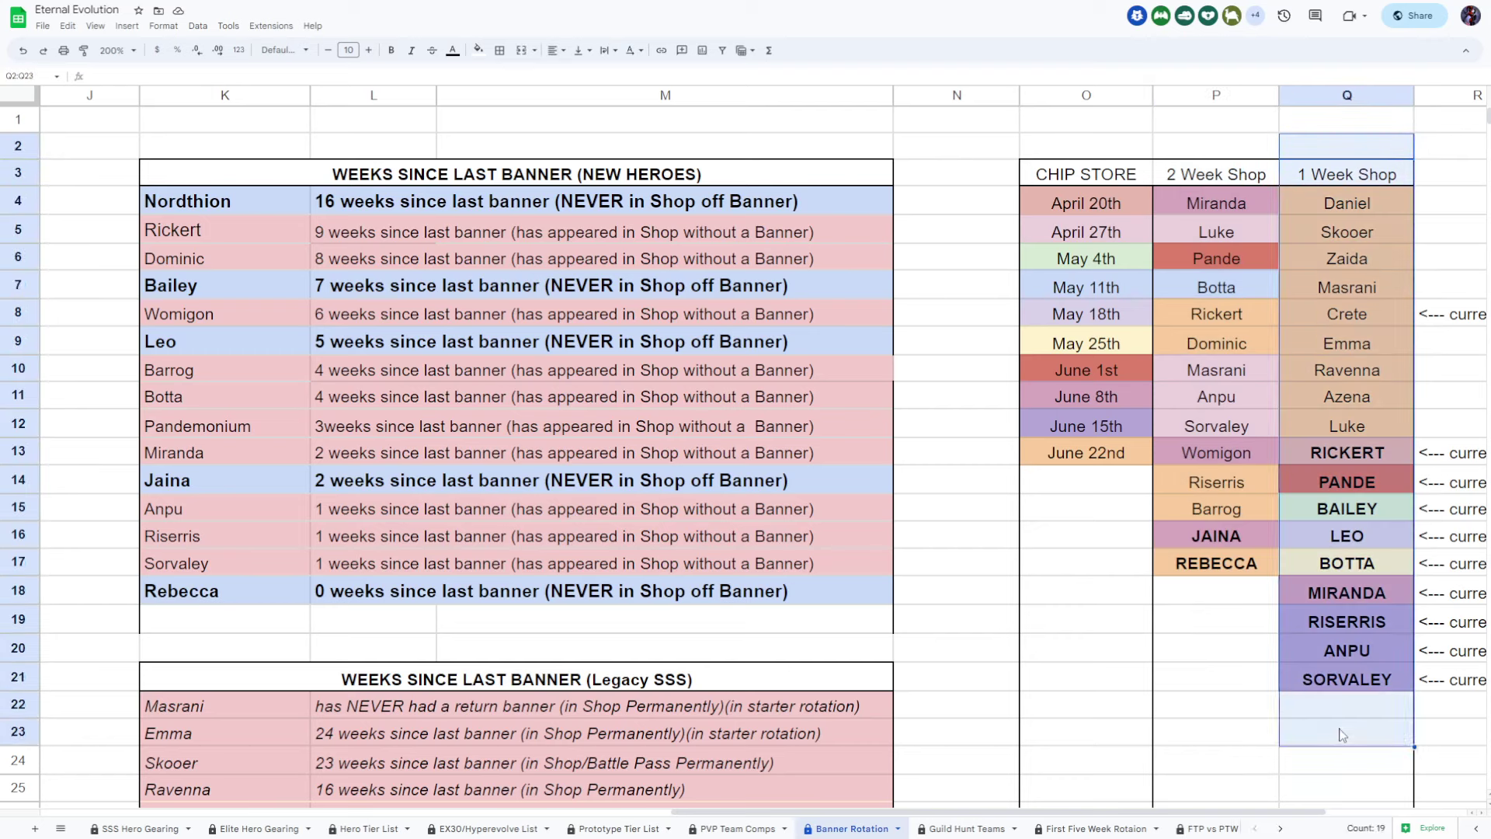
click(1218, 708)
click(1359, 426)
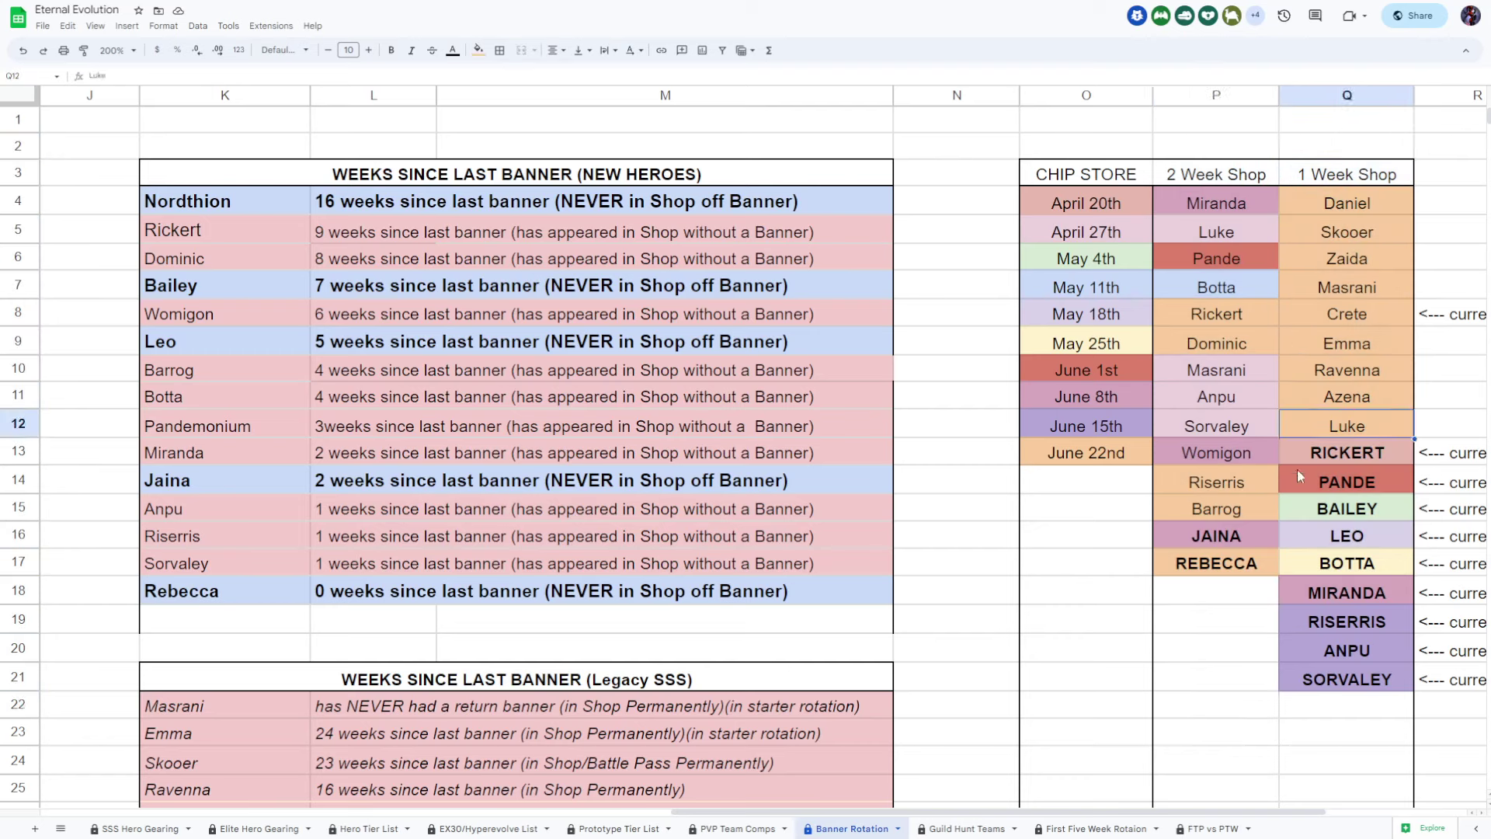
click(1224, 687)
Step: Examine the chip store dates from April 20th to June 22nd and match June 8th with Miranda in the 2 Week Shop
drag(1091, 209, 1087, 453)
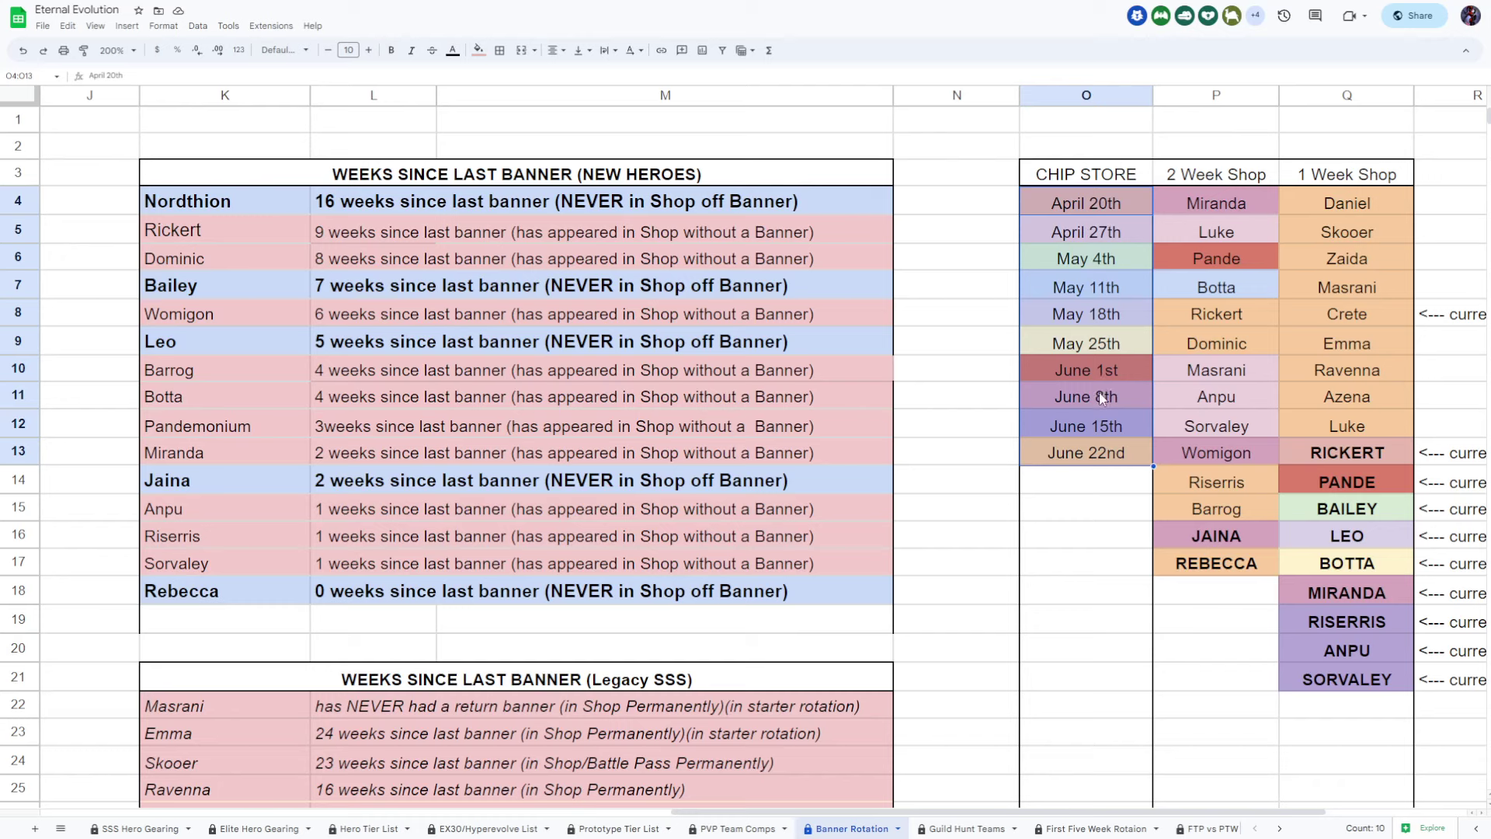
click(1111, 512)
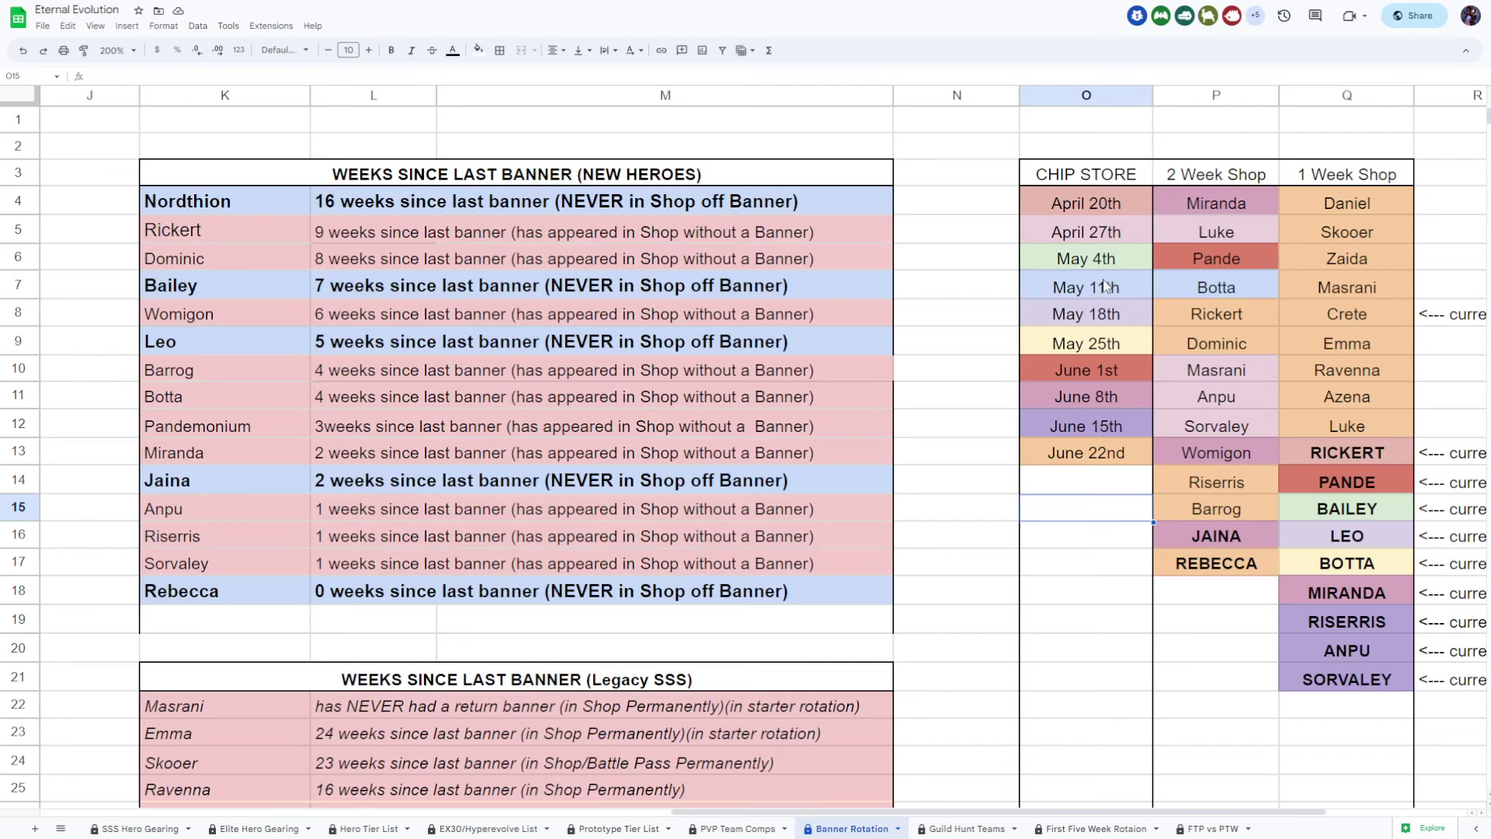
drag(1215, 230, 1211, 563)
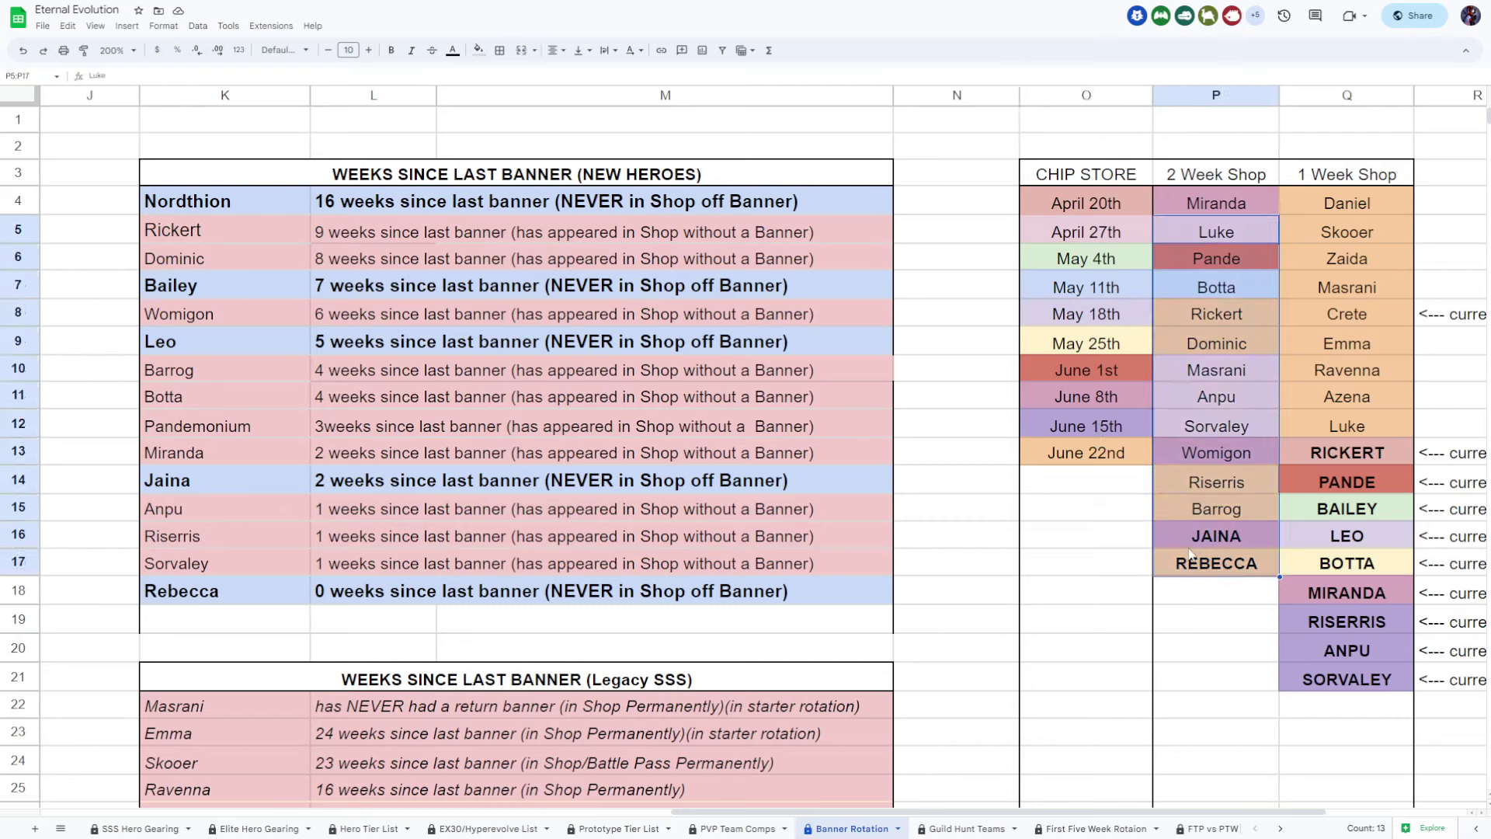
click(1206, 625)
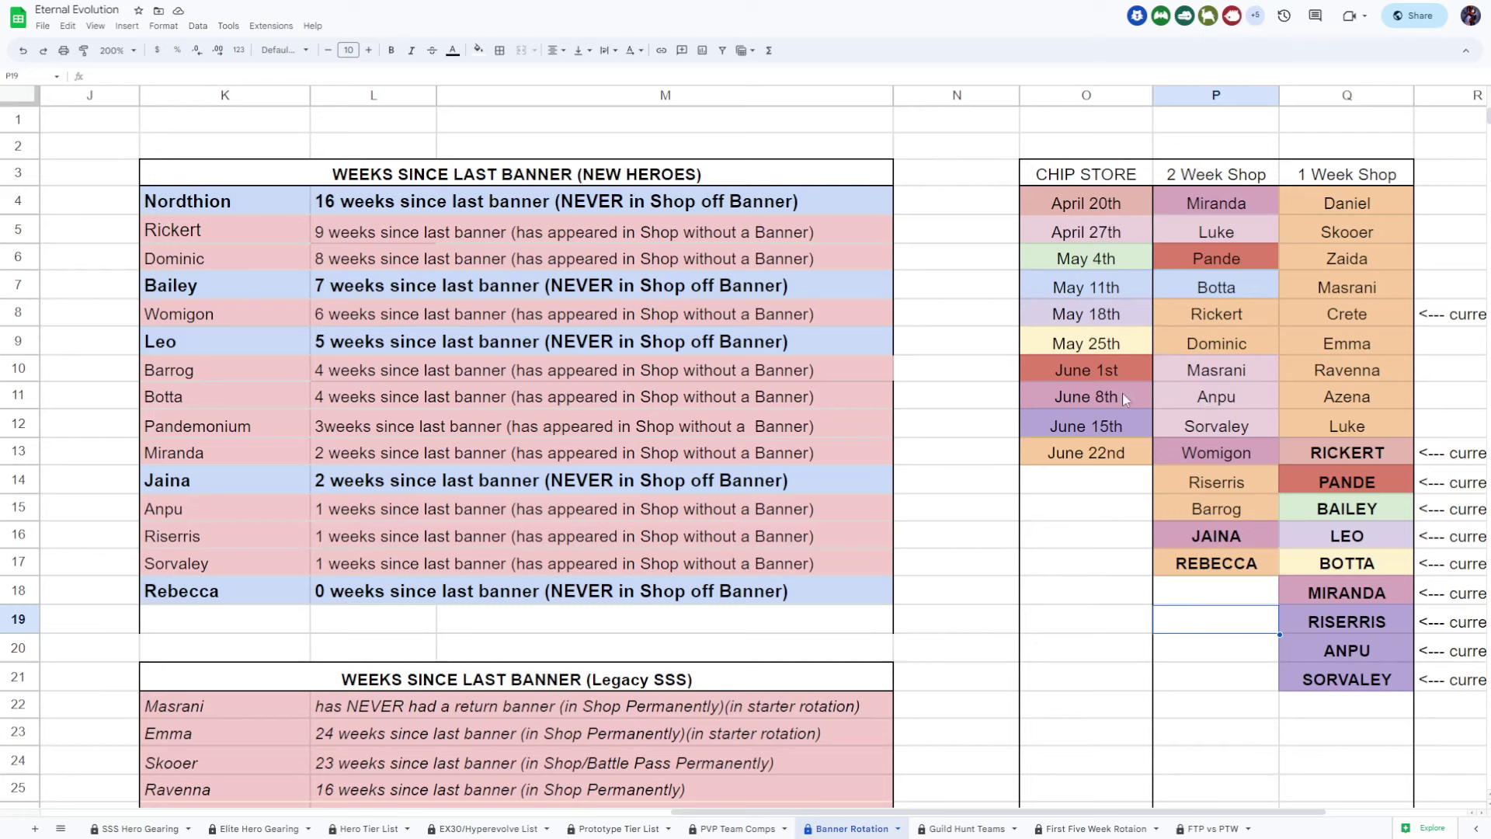
click(1096, 396)
click(1225, 202)
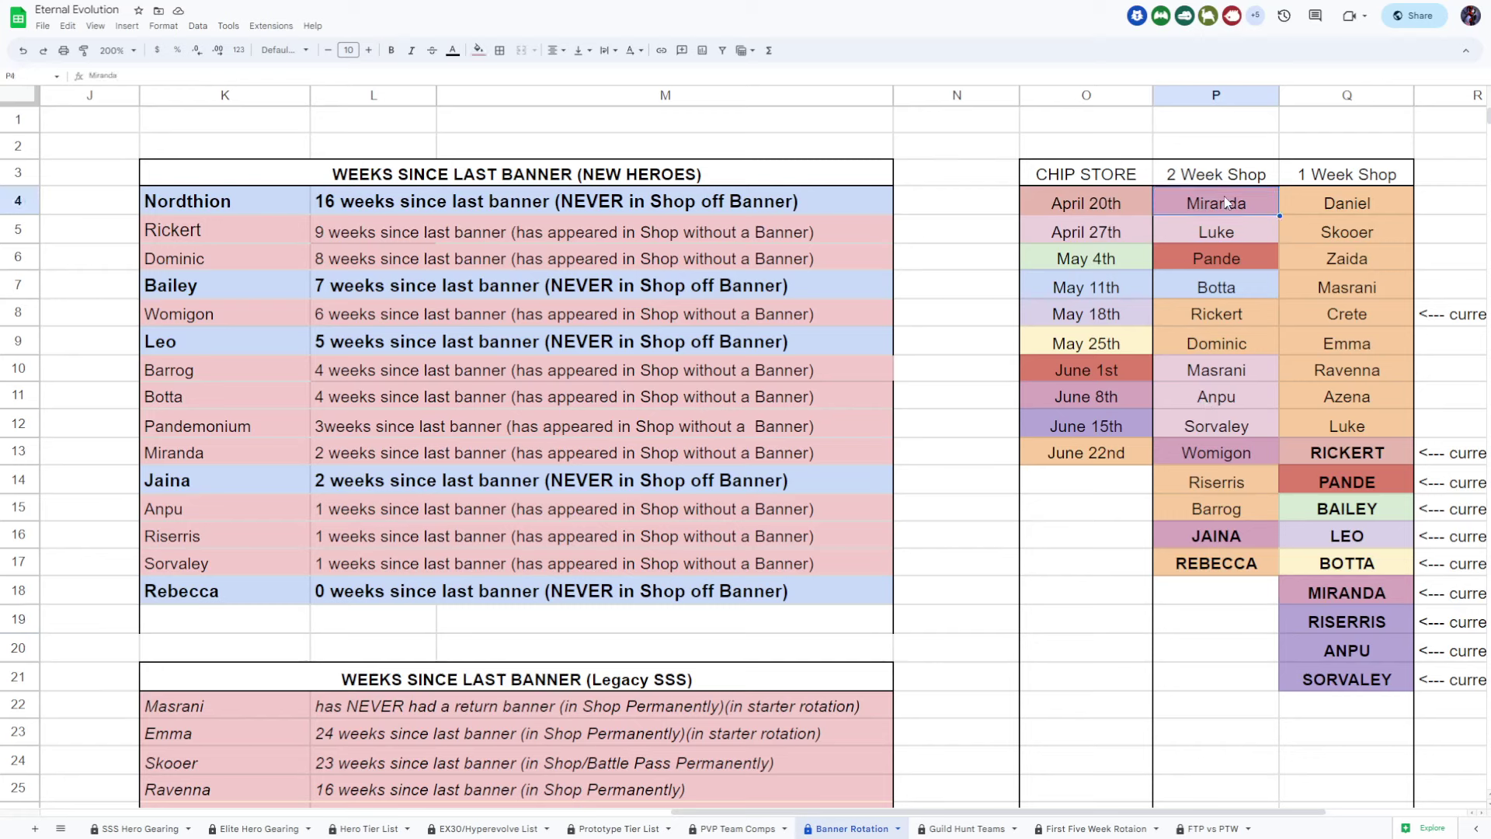
click(1096, 396)
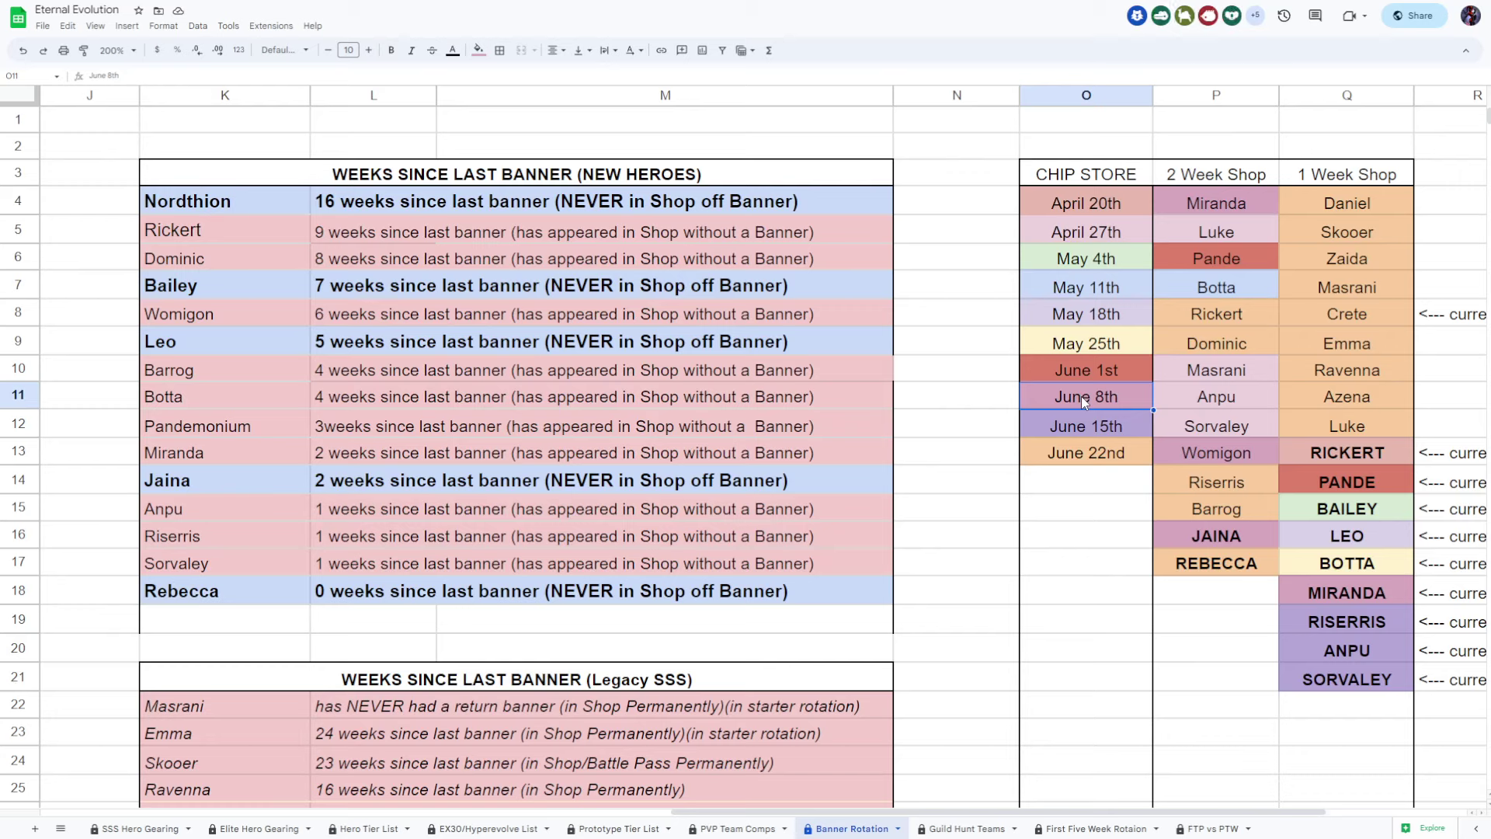
Step: Examine the heroes from Daniel to Luke in the 1 Week Shop column
drag(1366, 208, 1362, 431)
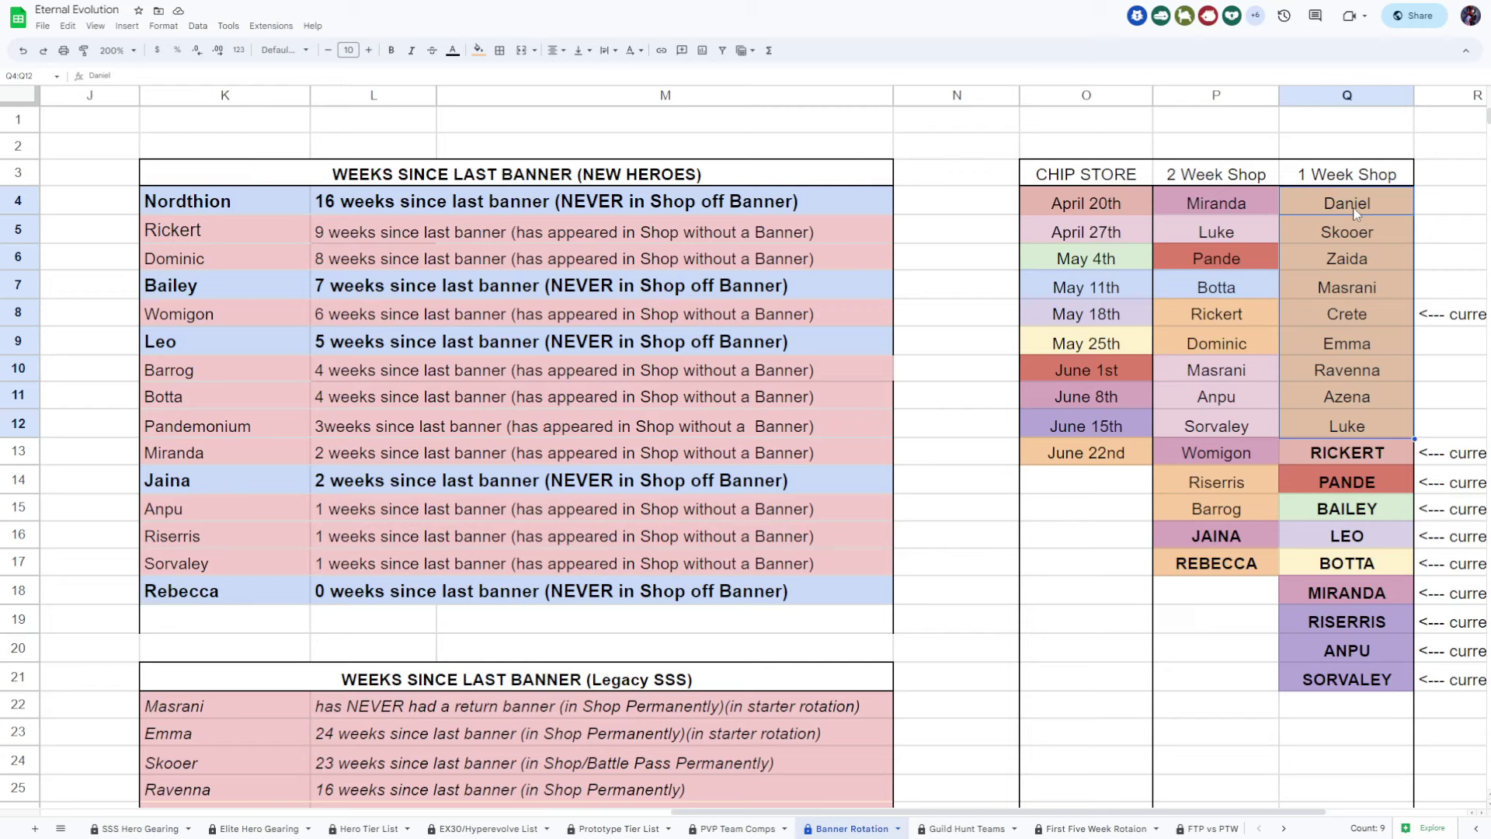
click(1361, 427)
click(1236, 683)
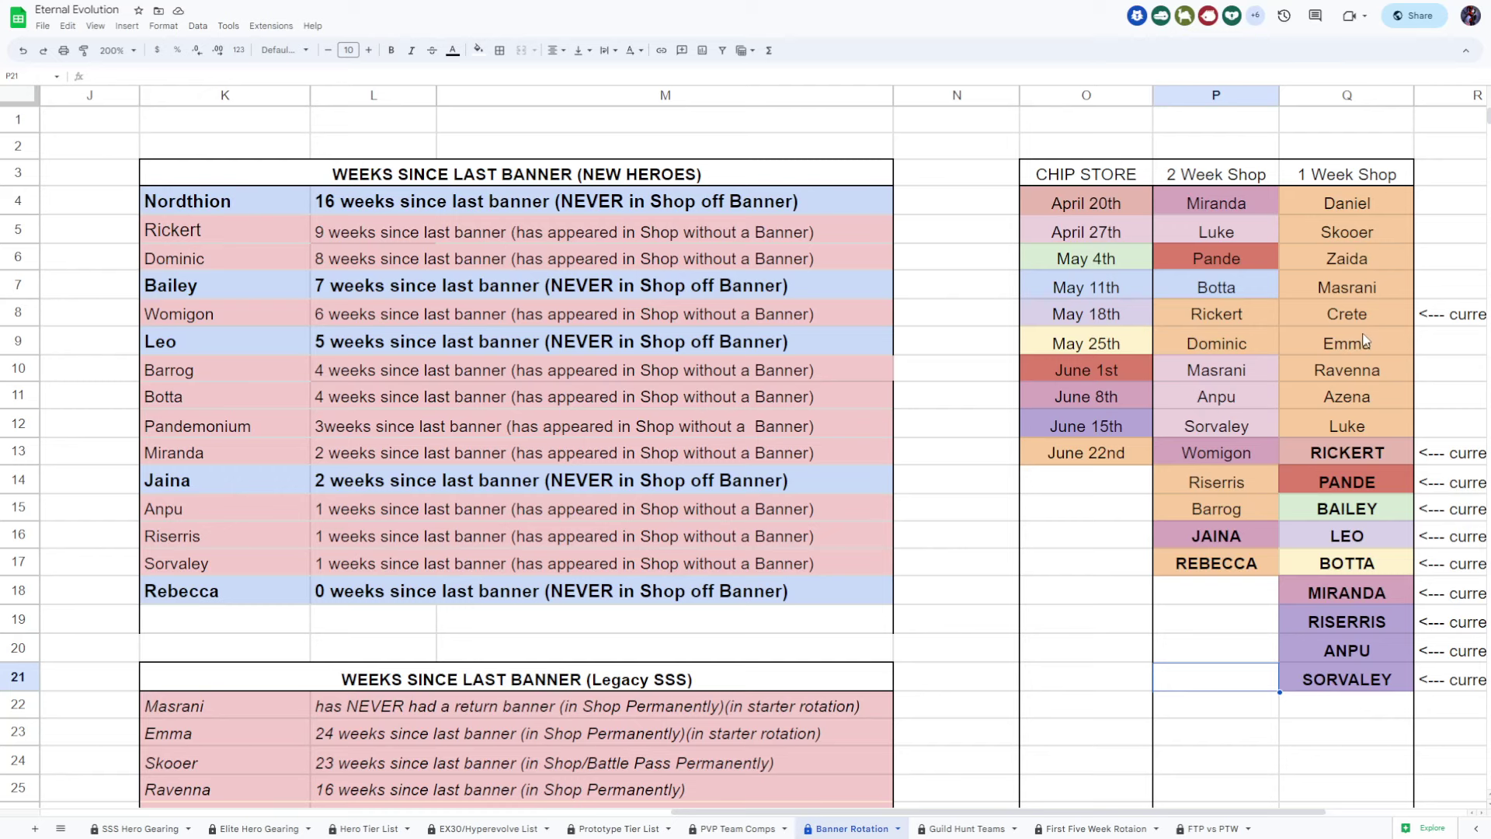
drag(1366, 203, 1358, 438)
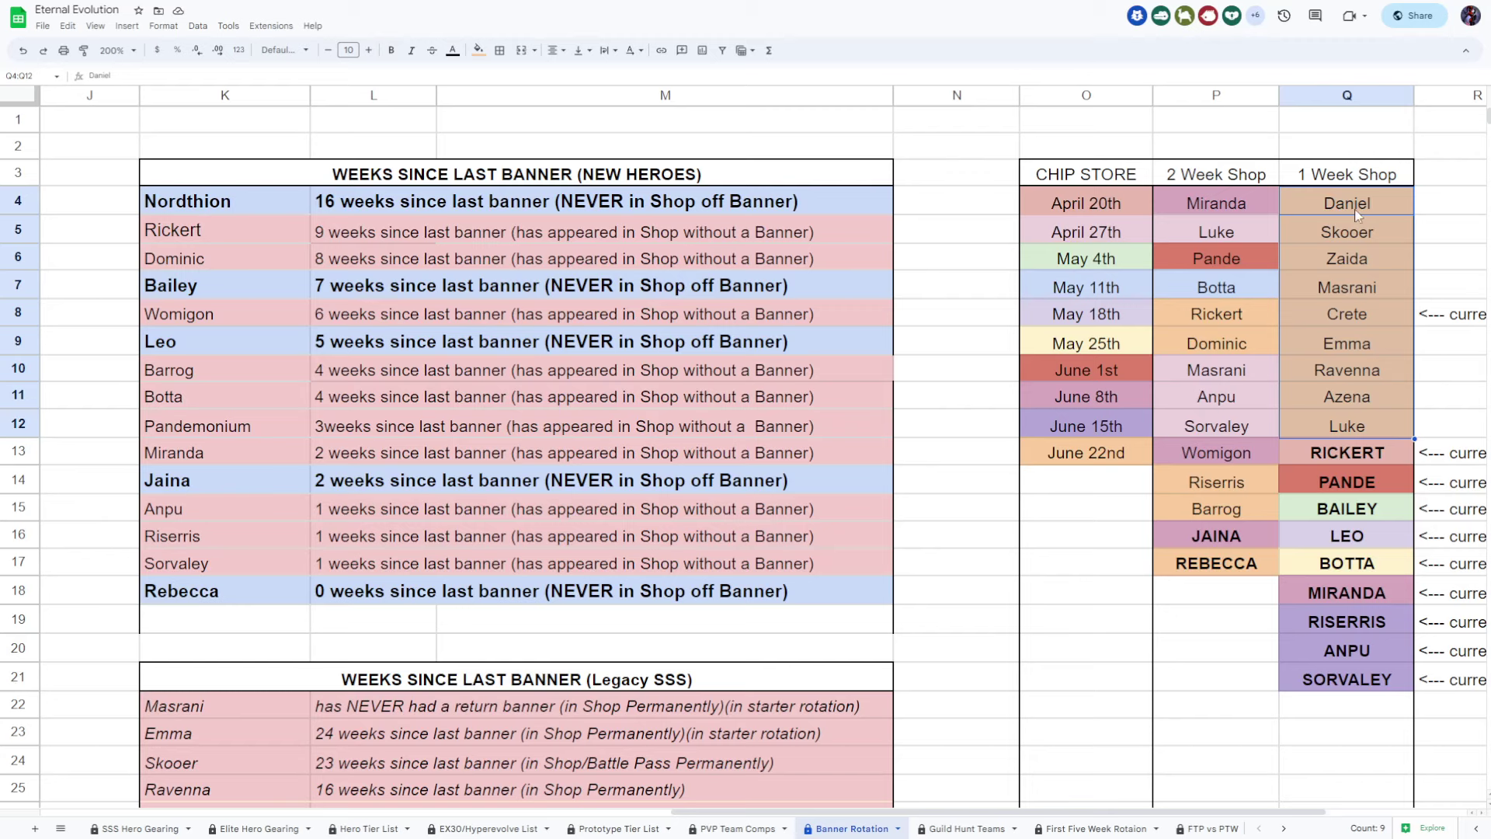
click(1442, 232)
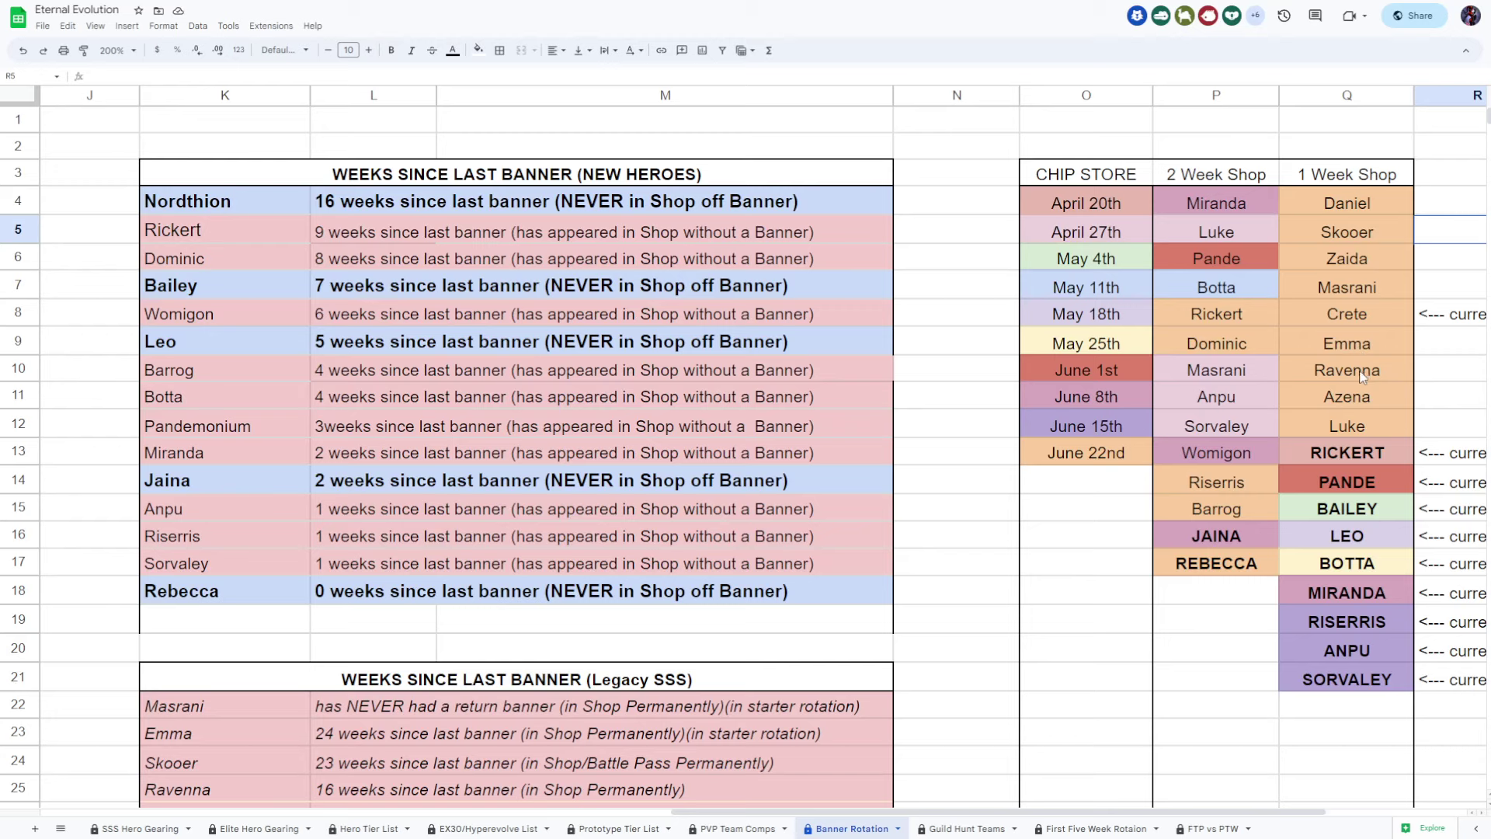
click(1357, 432)
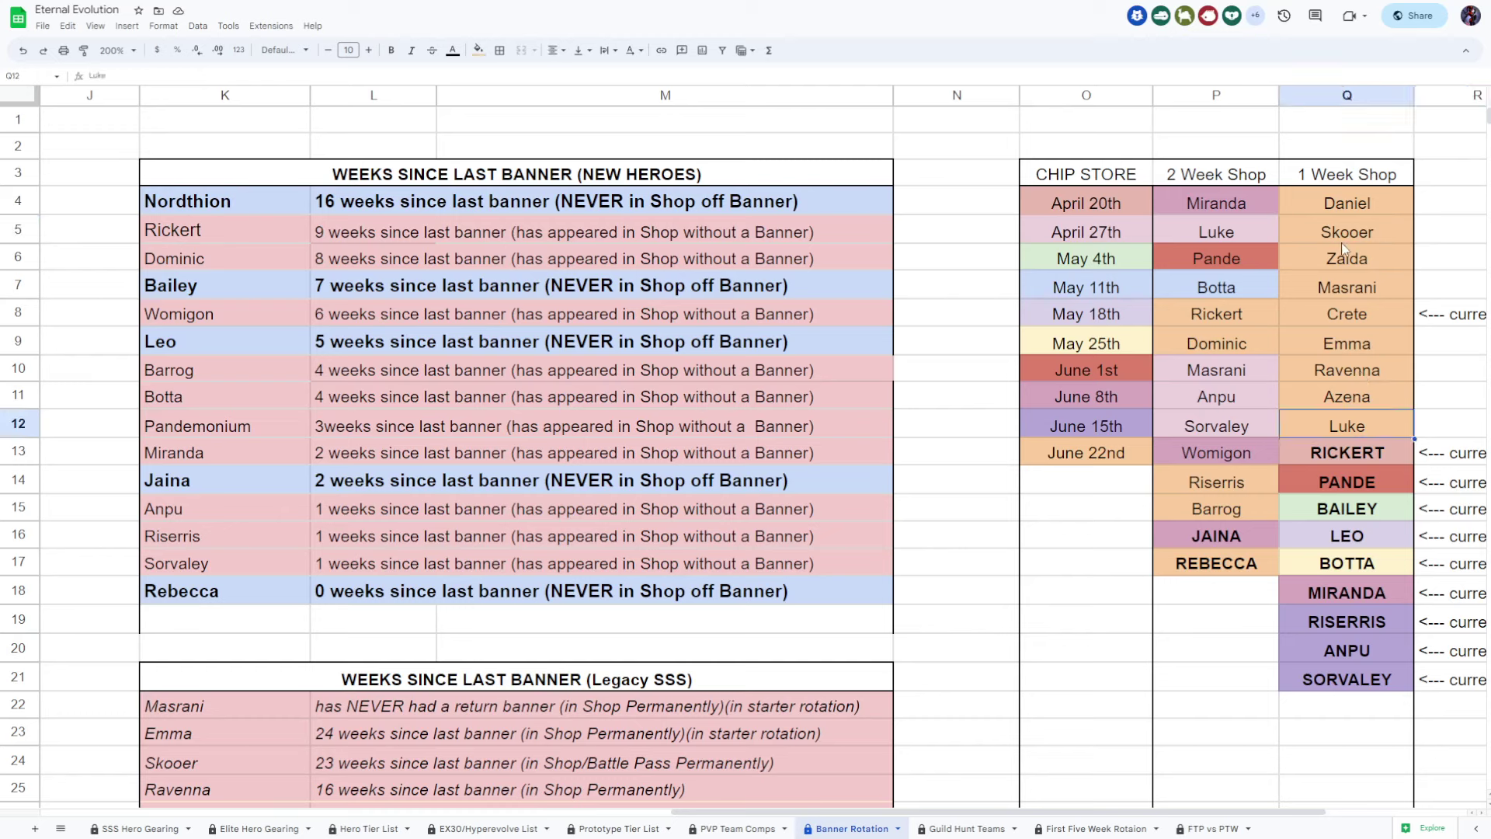
drag(1361, 211, 1366, 426)
click(1436, 373)
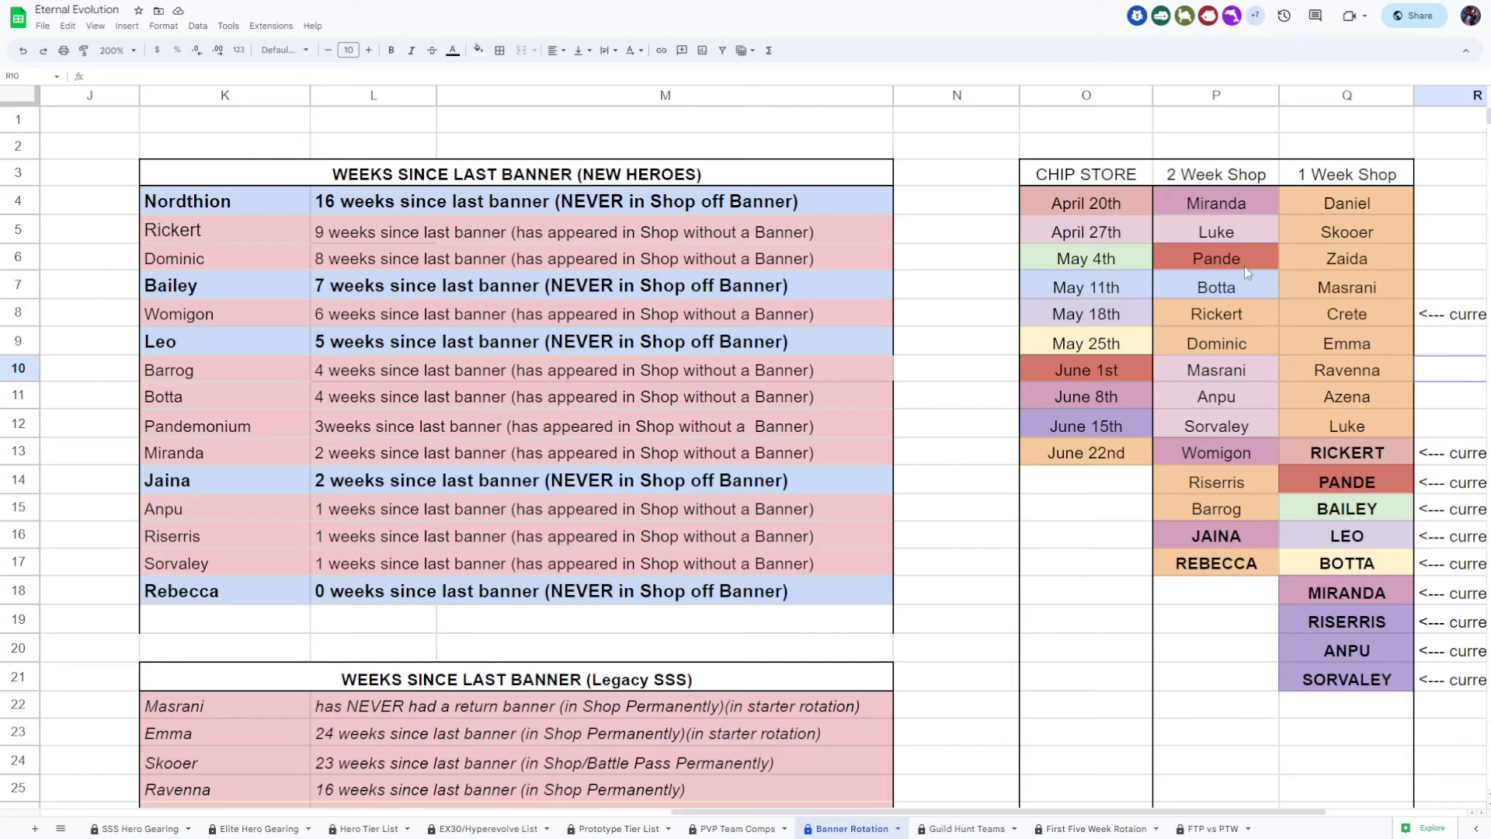
Step: Compare the 2 Week Shop heroes with the new heroes table of weeks since last banner
drag(1219, 206, 1219, 644)
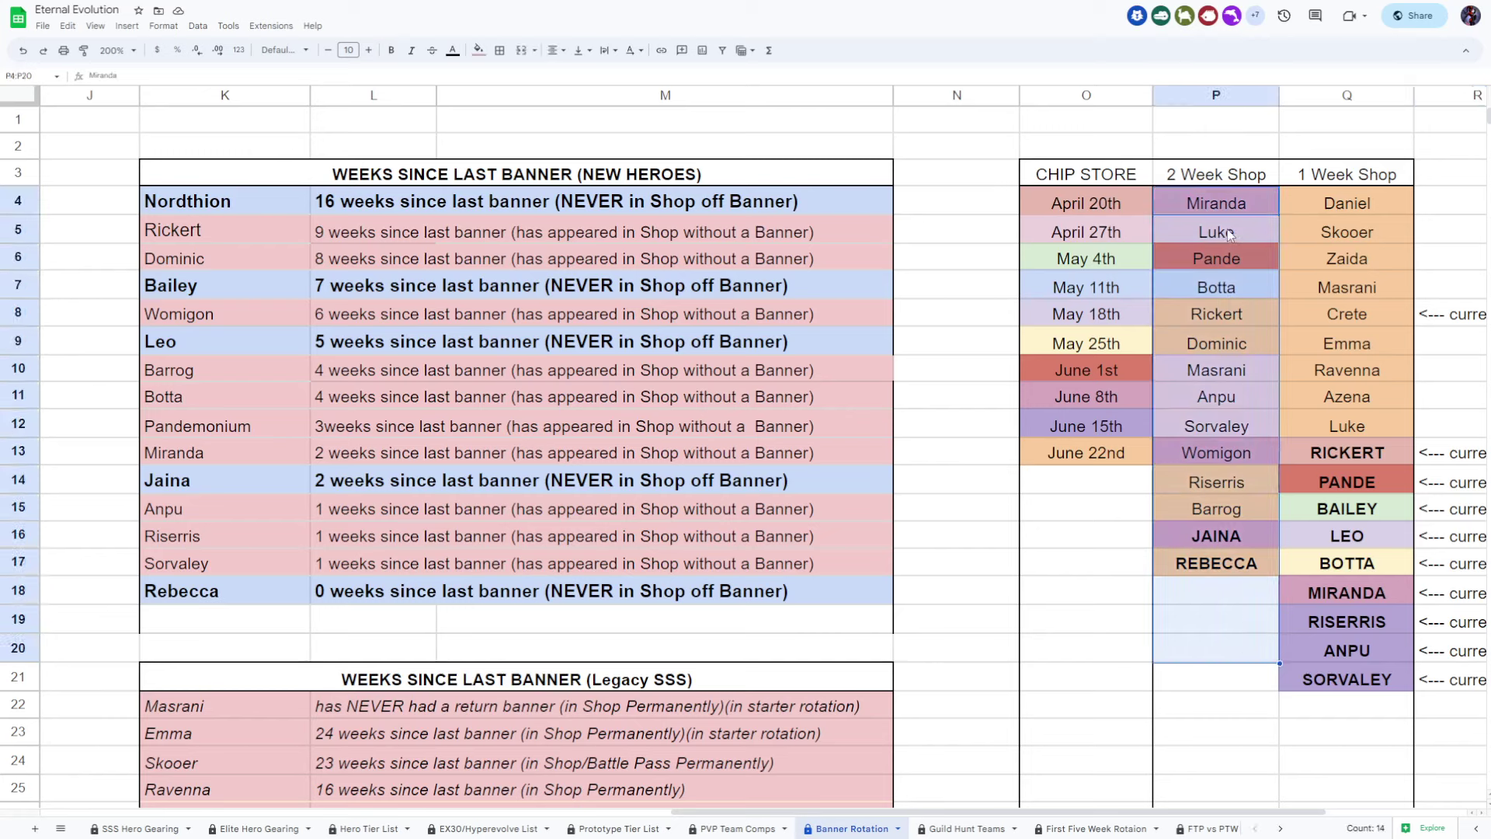
drag(455, 157, 605, 365)
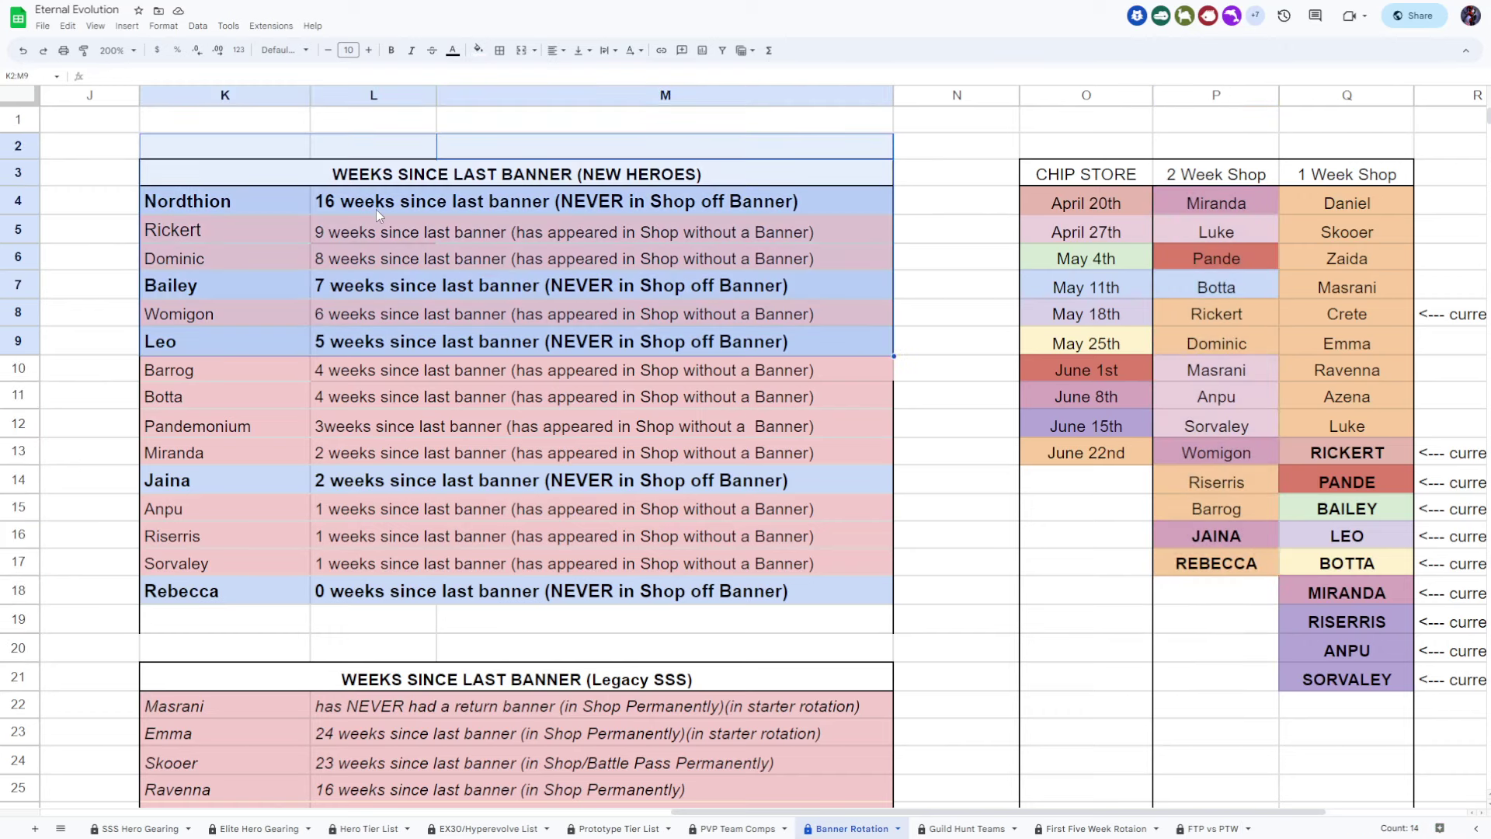
drag(292, 146, 617, 617)
click(399, 259)
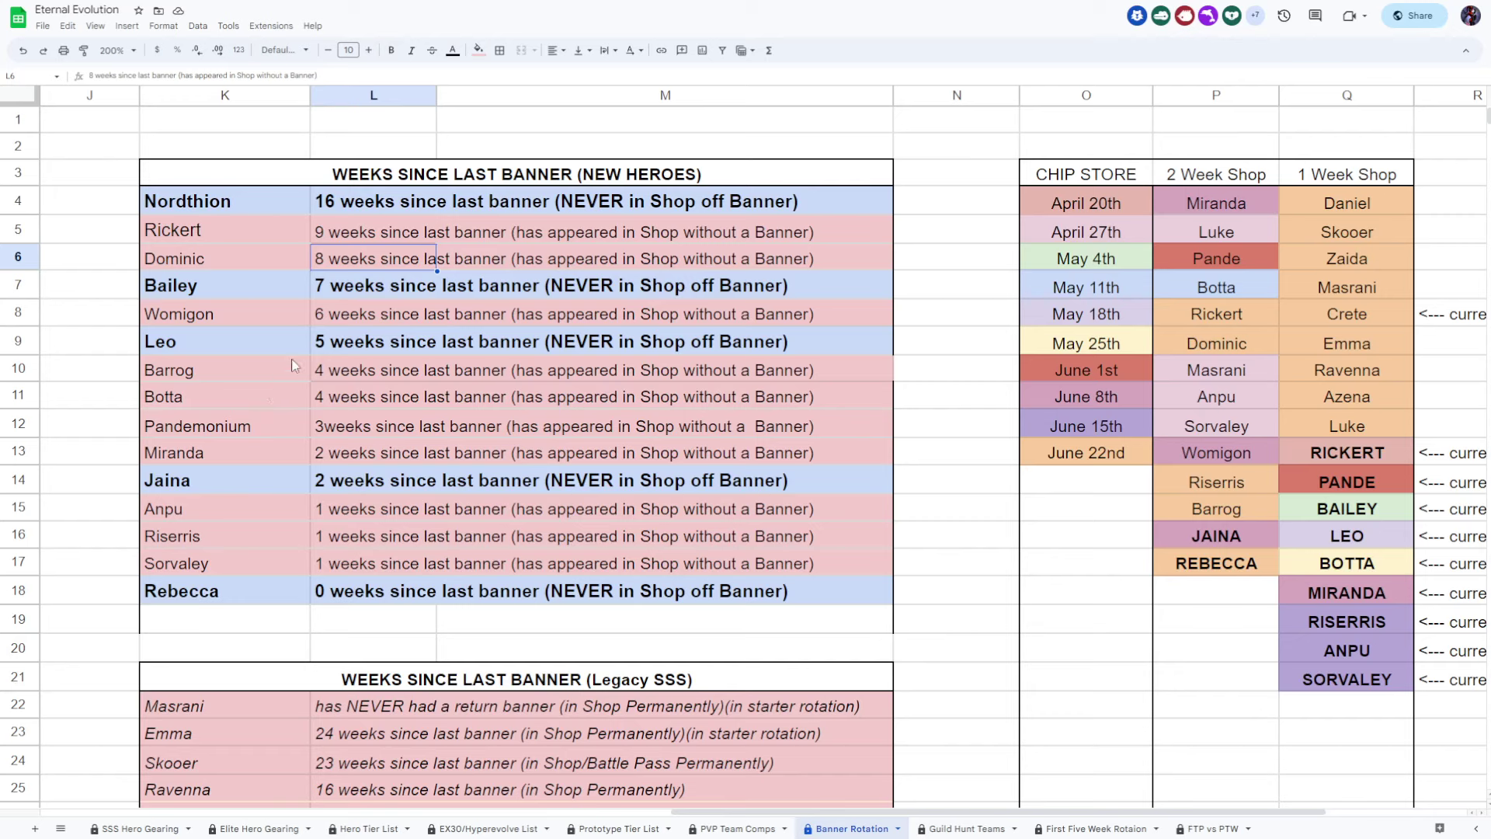
Step: Examine Barrog, Riserris and Womigon in the 2 Week Shop column and match Womigon with the June 8th date
drag(1213, 147, 1245, 626)
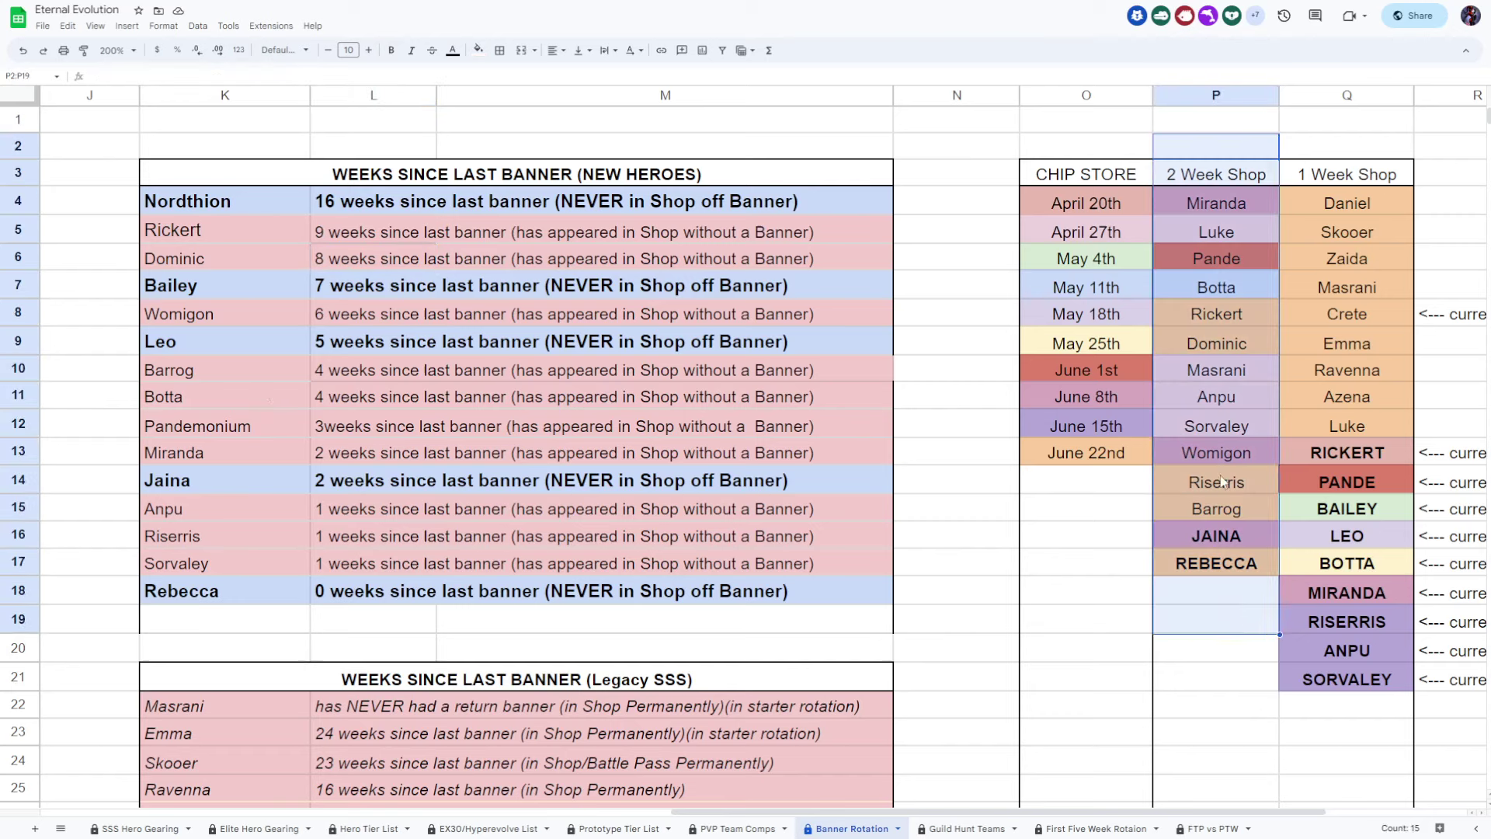
click(1215, 619)
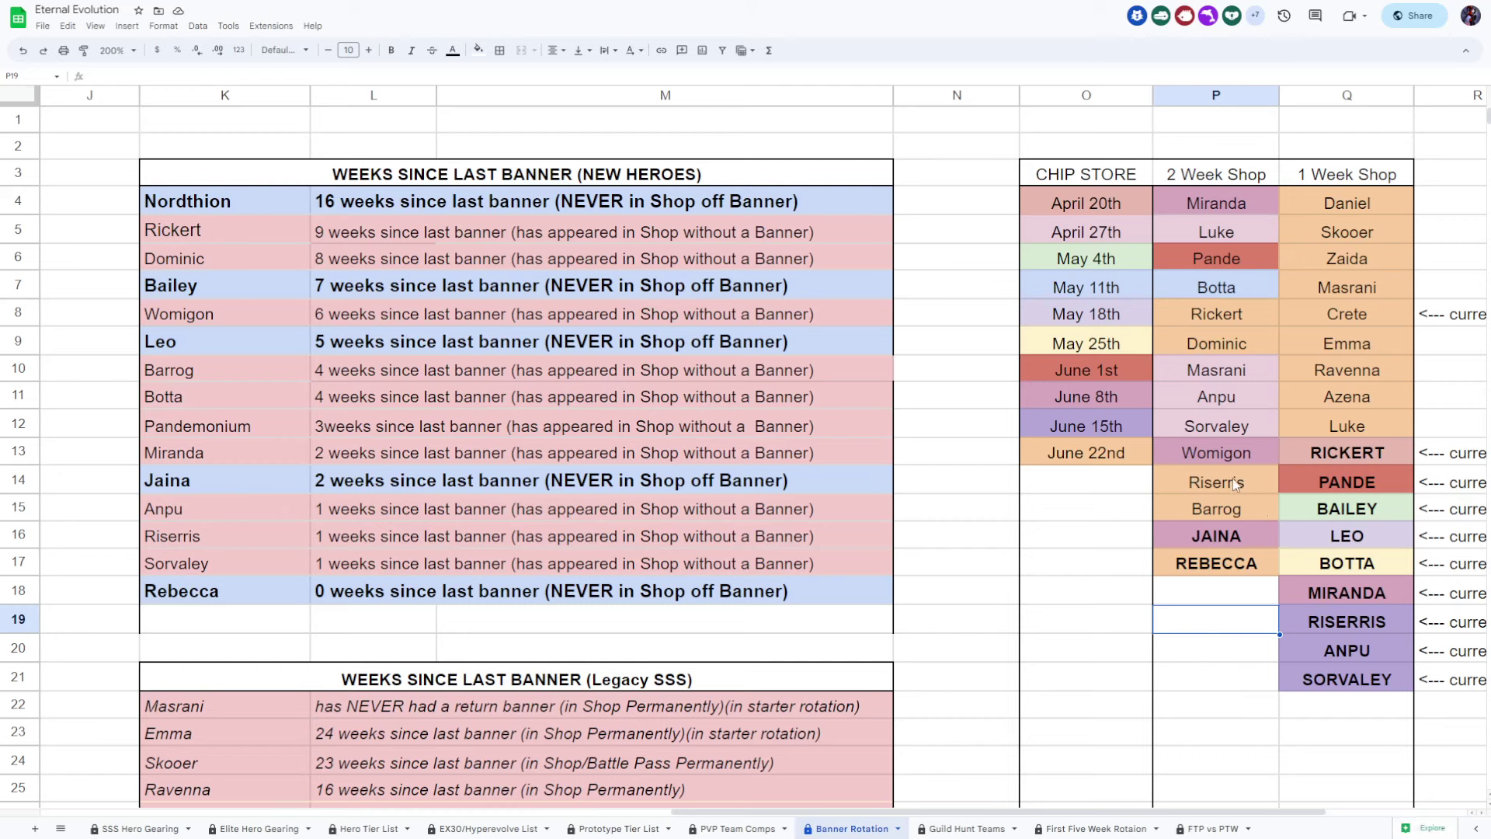
click(1219, 510)
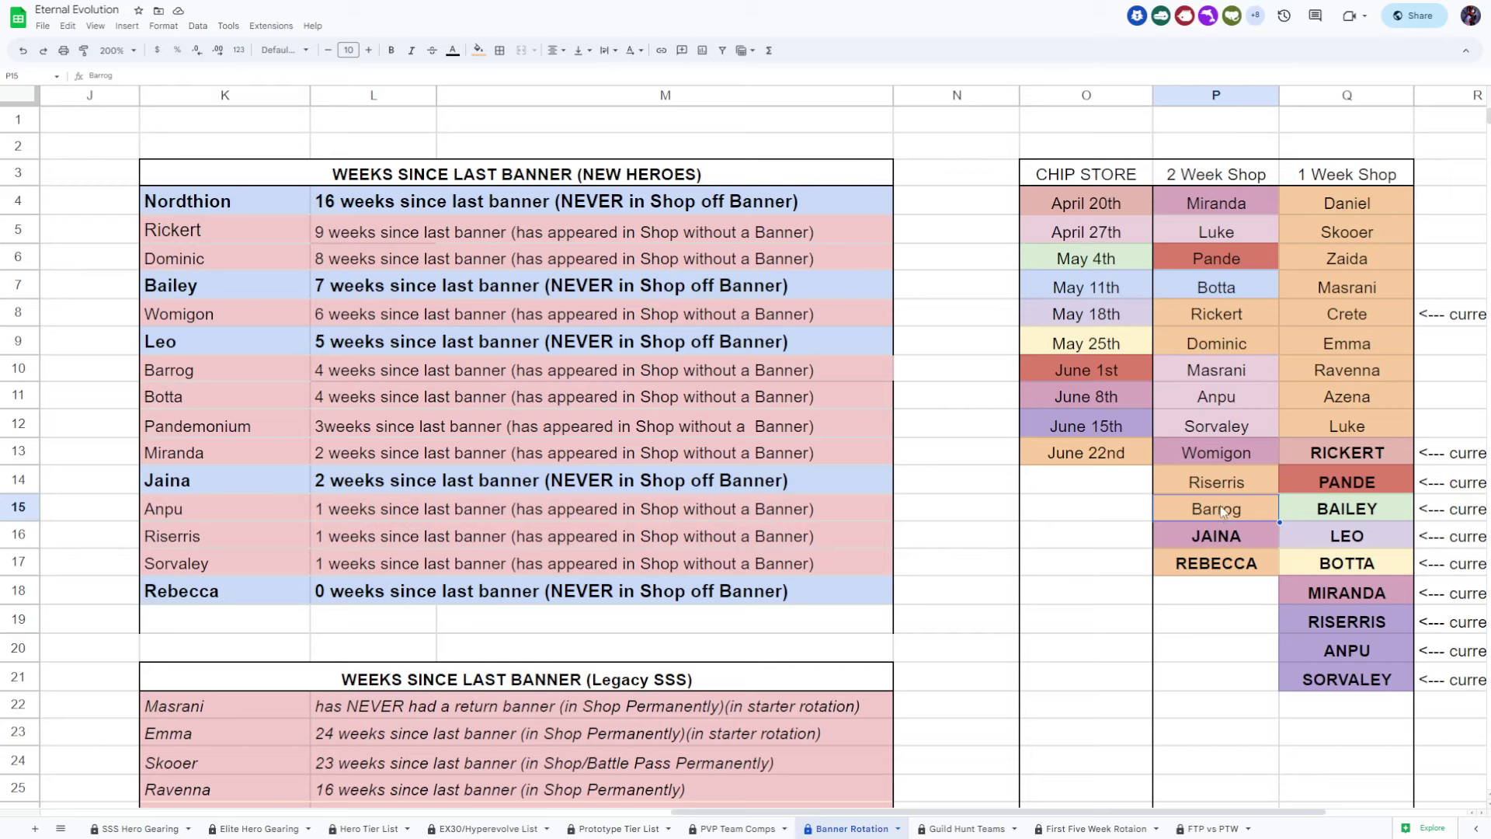
click(1221, 485)
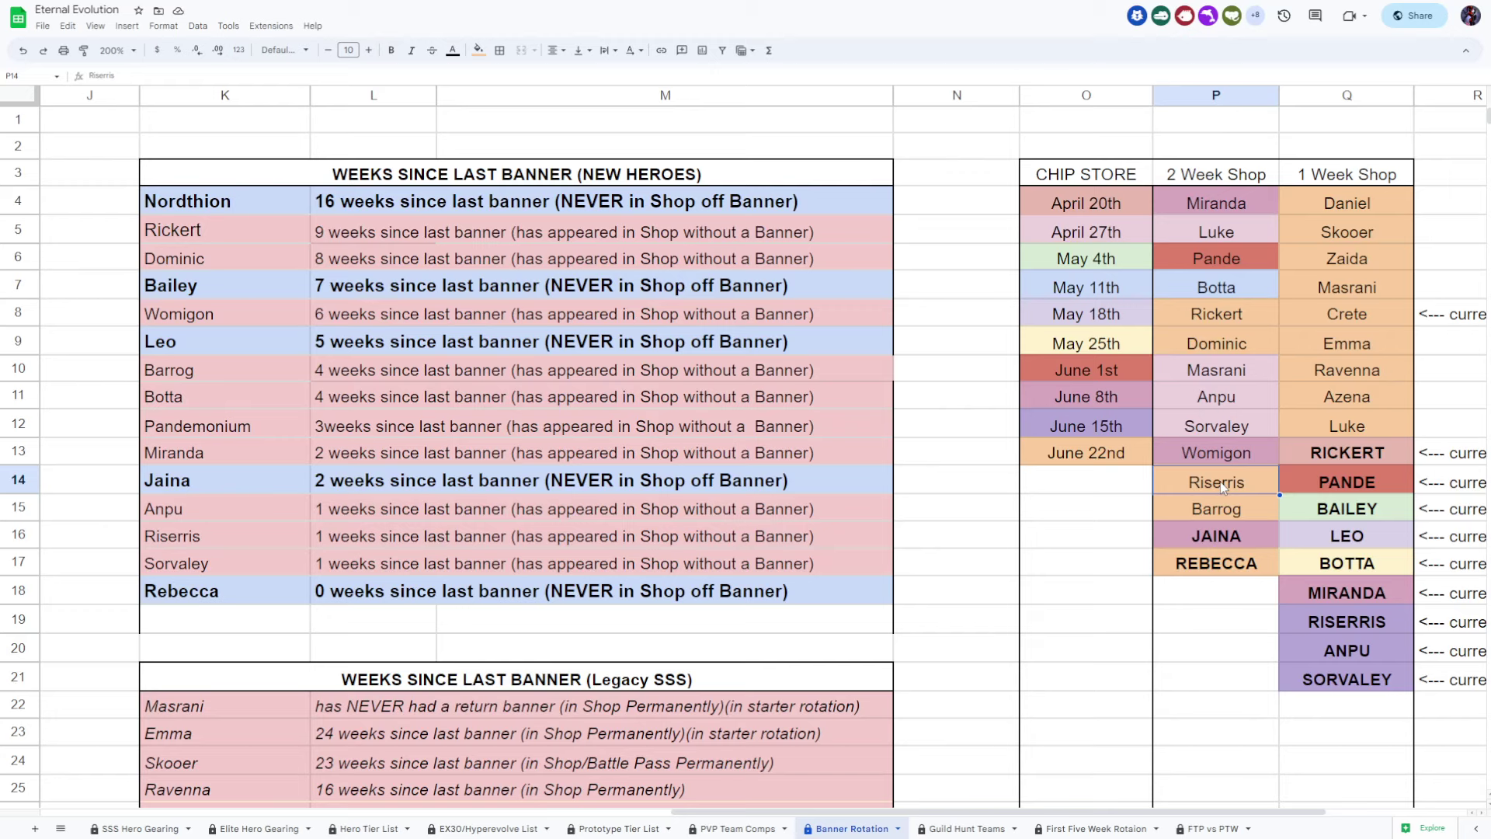
click(1222, 464)
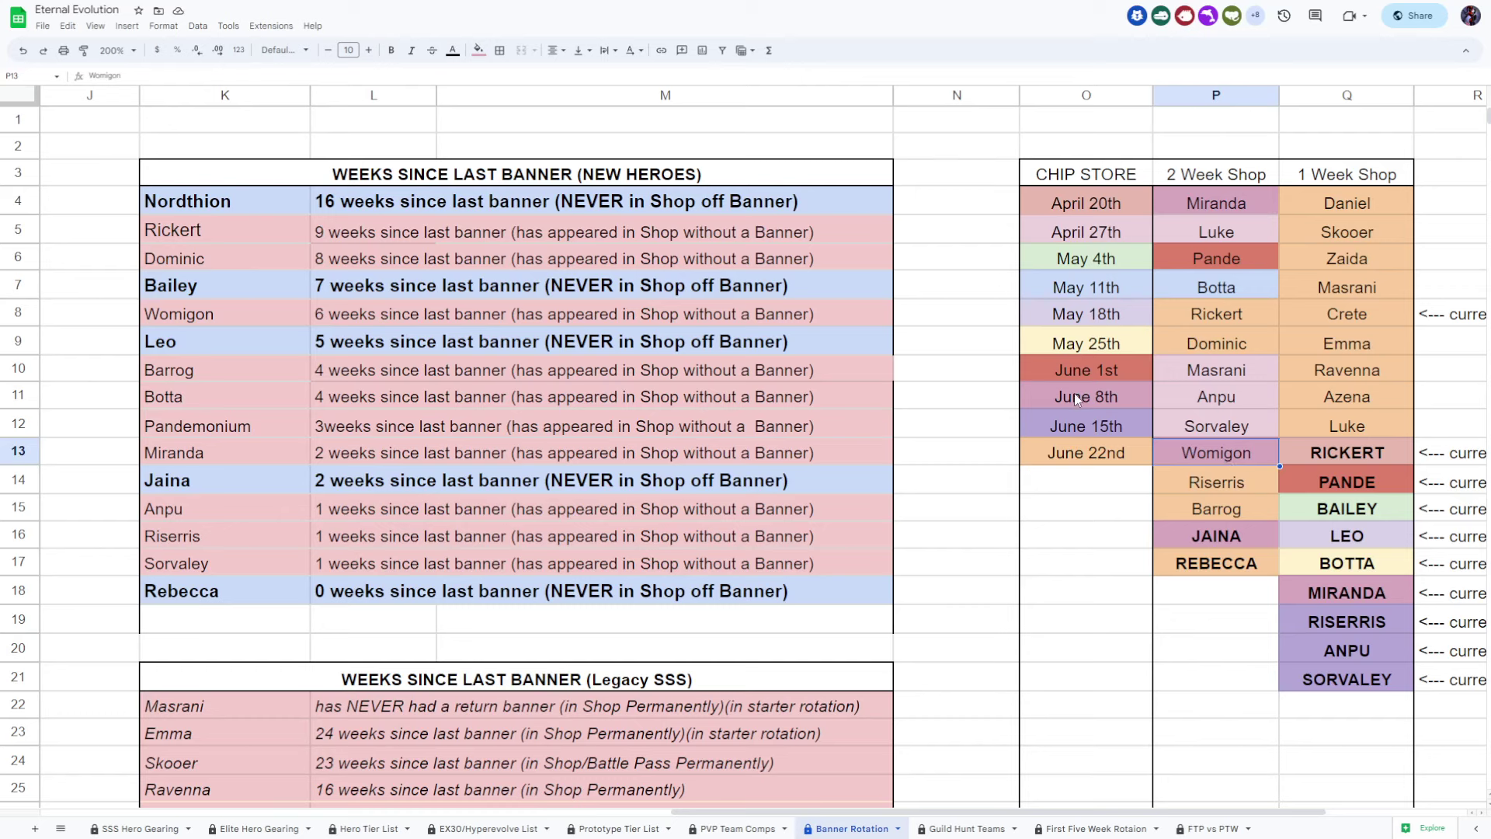
click(1110, 399)
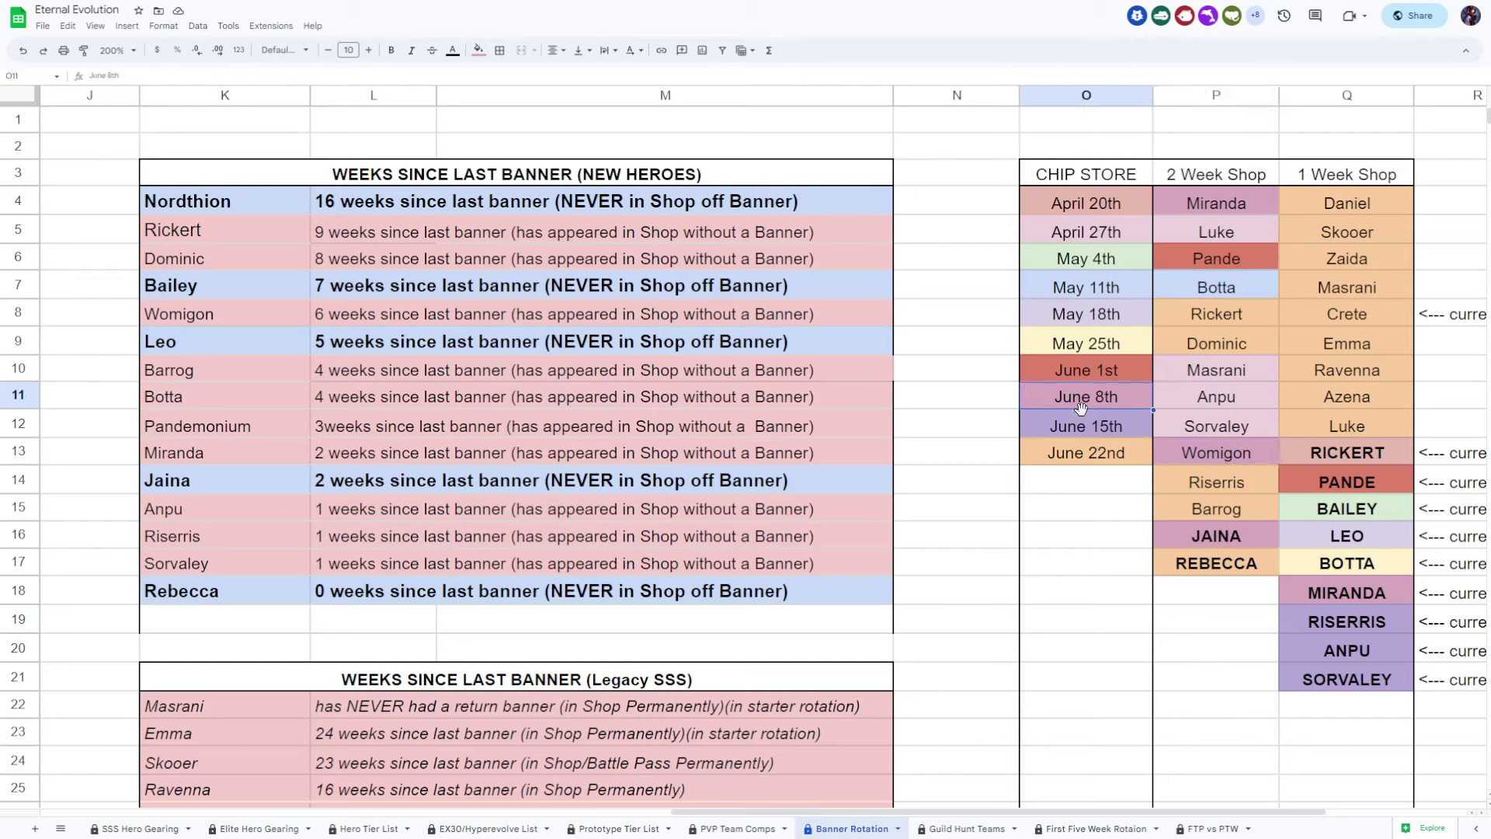
Step: Go through the 2 Week Shop heroes from Sorvaley up to Rickert, ending at the empty cell below Rebecca
click(1242, 425)
click(1226, 397)
click(1222, 370)
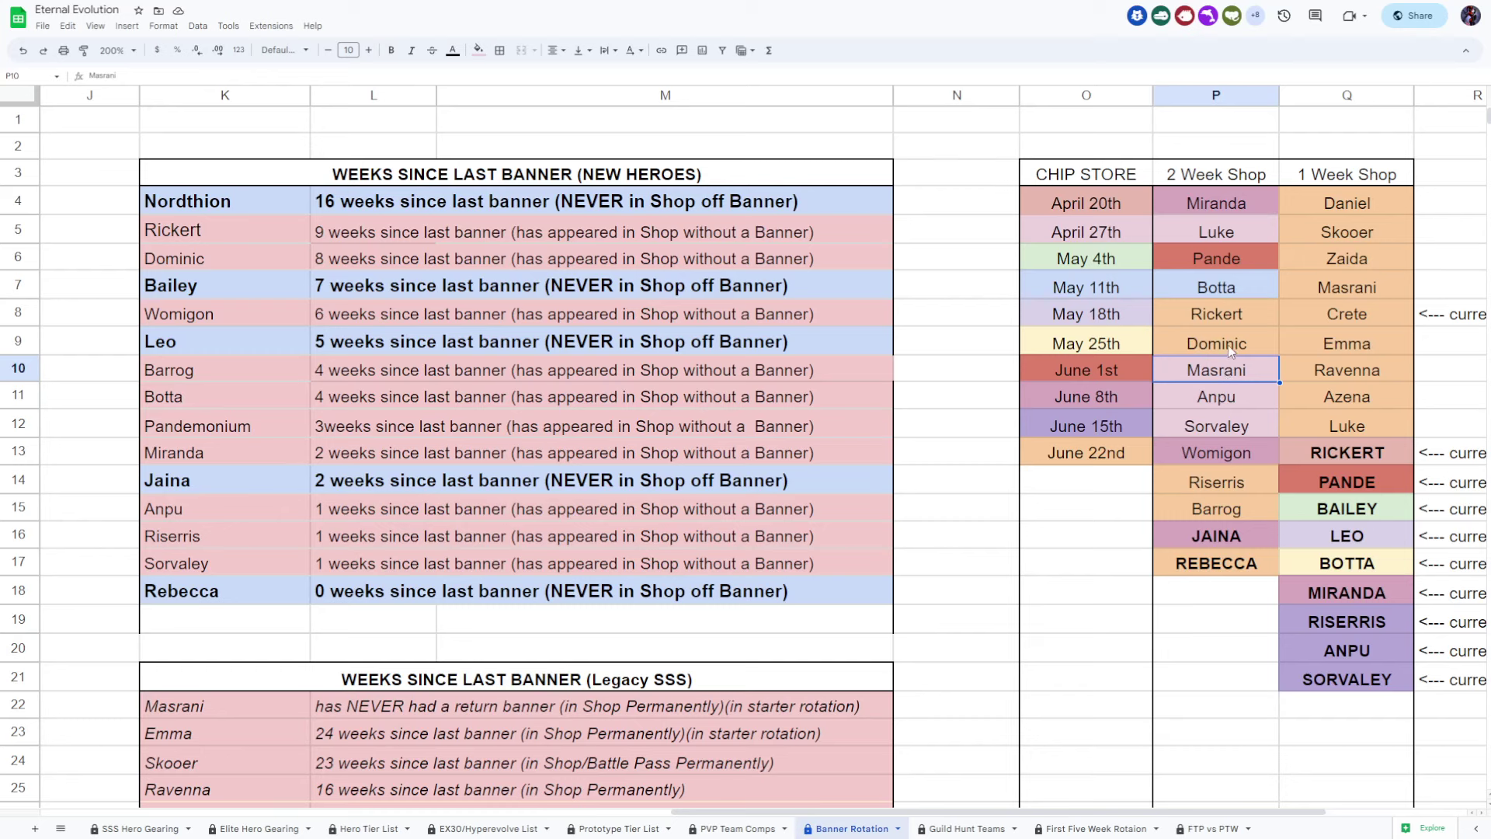
click(1228, 344)
click(1228, 319)
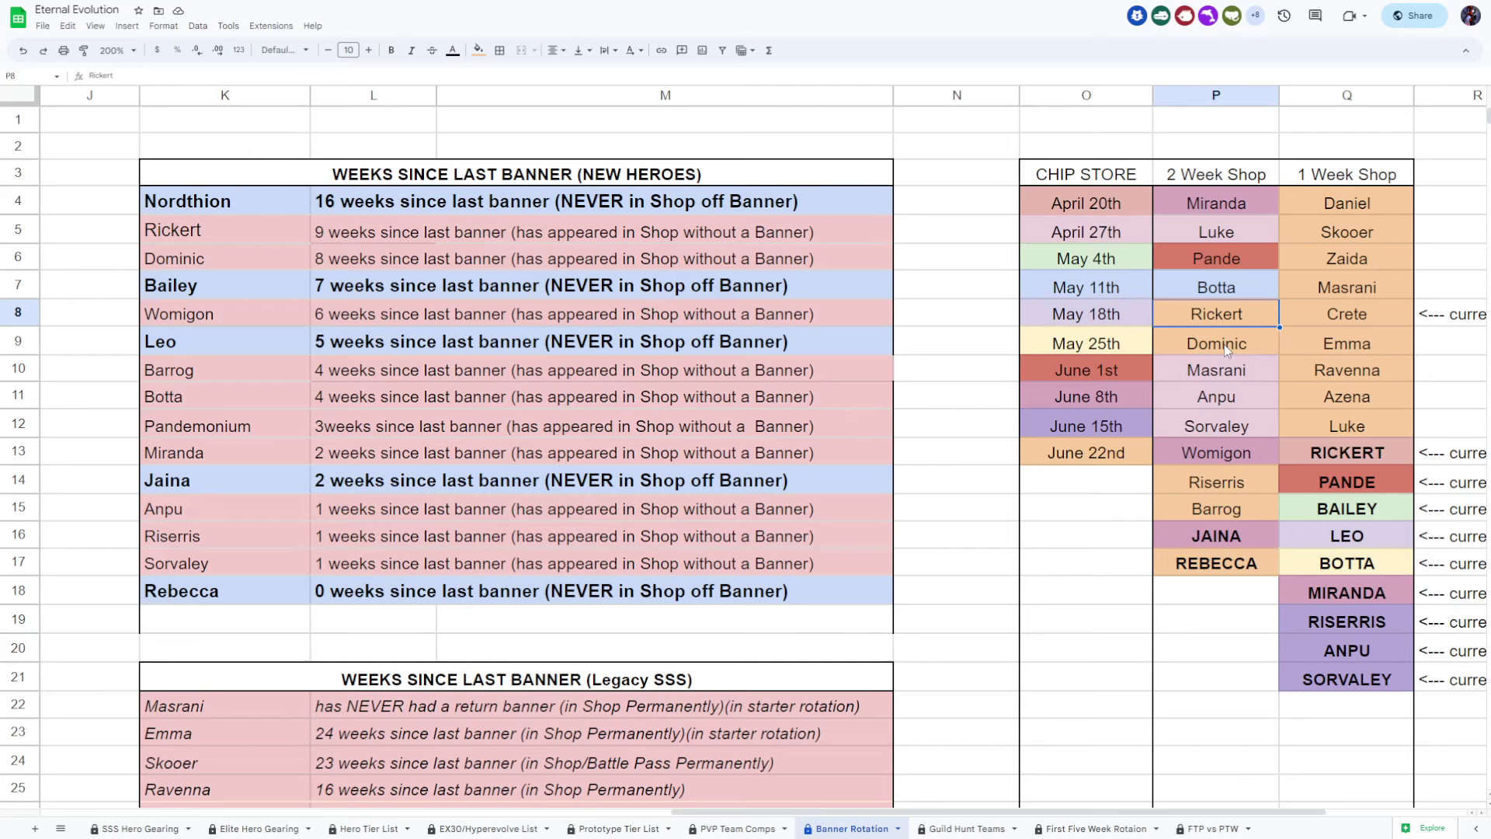
click(1229, 387)
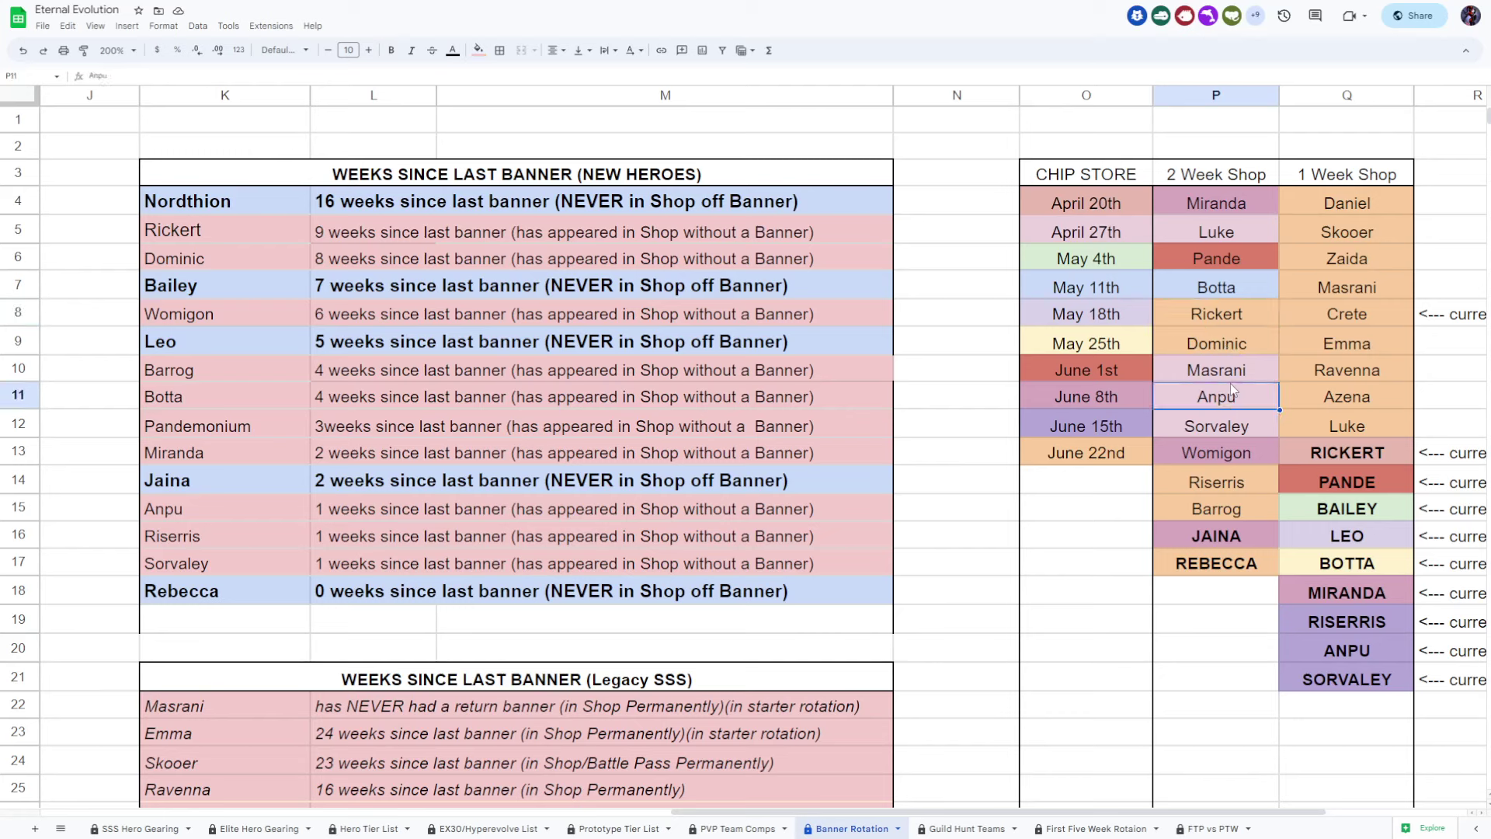
click(1222, 594)
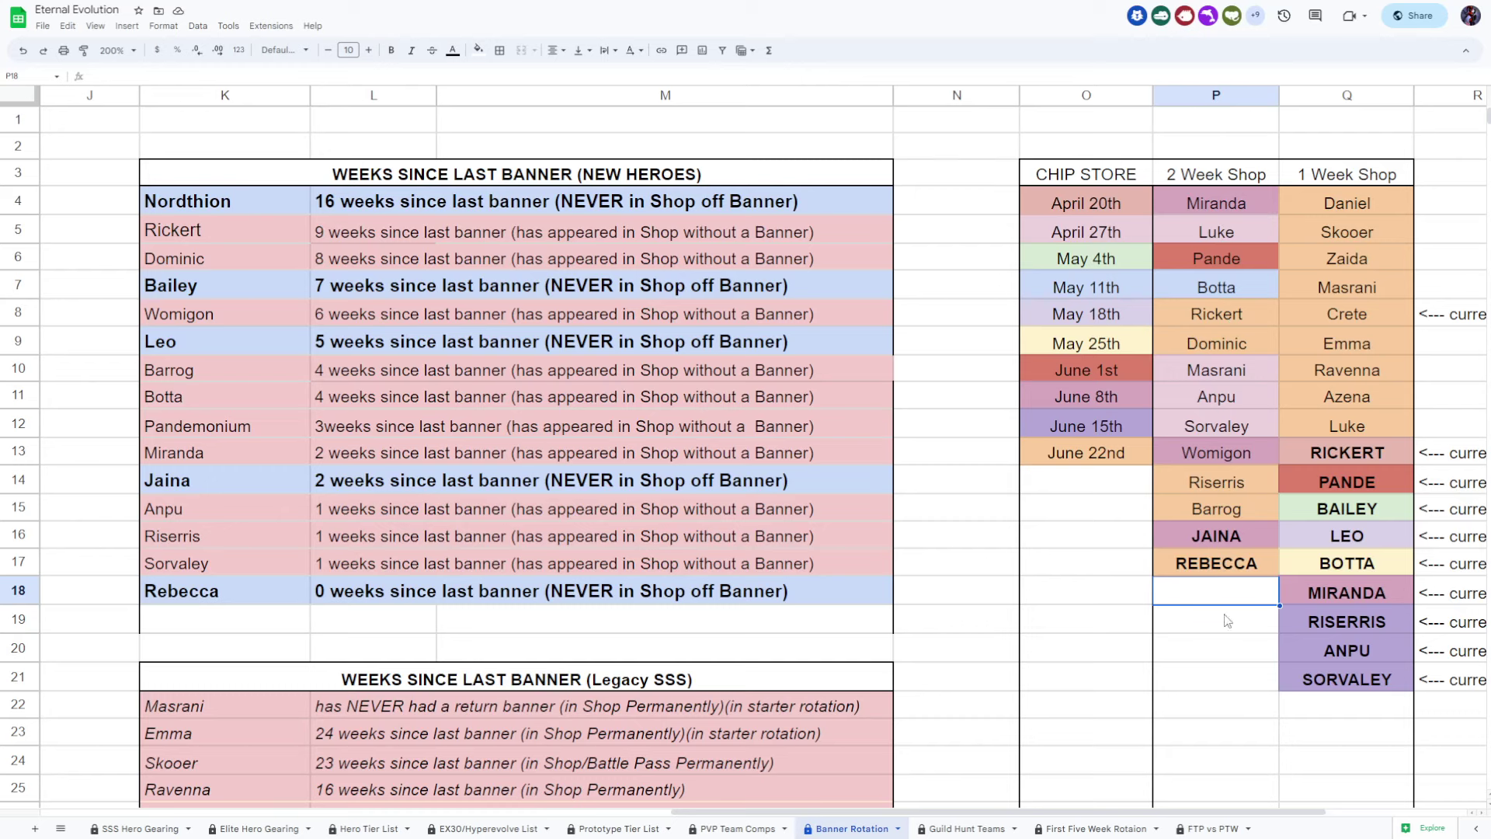
Step: Highlight the full 2 Week Shop list and the new heroes banner table, ending on Rebecca's row
drag(1216, 203, 1216, 765)
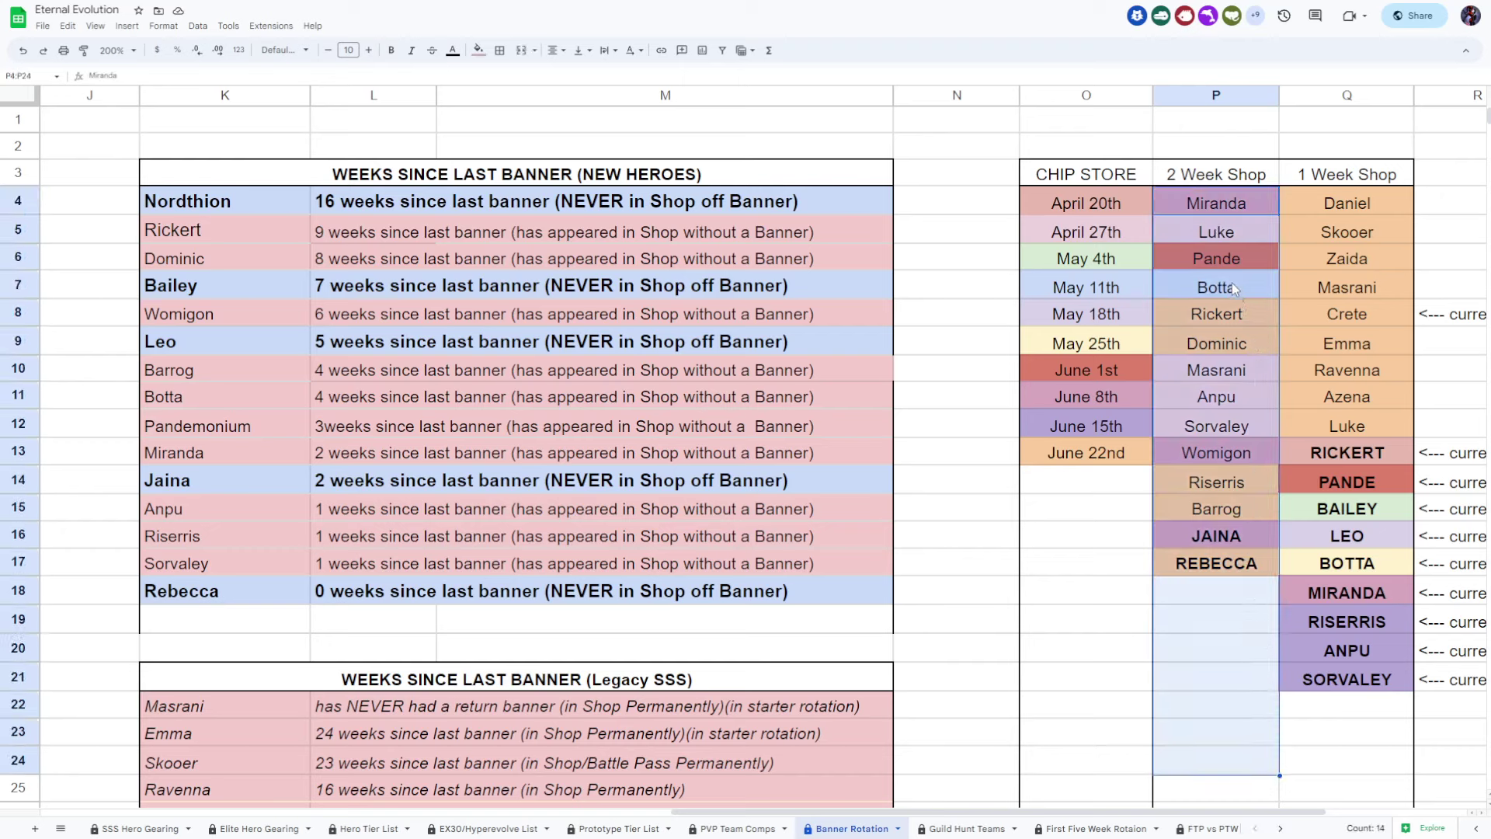
click(1218, 231)
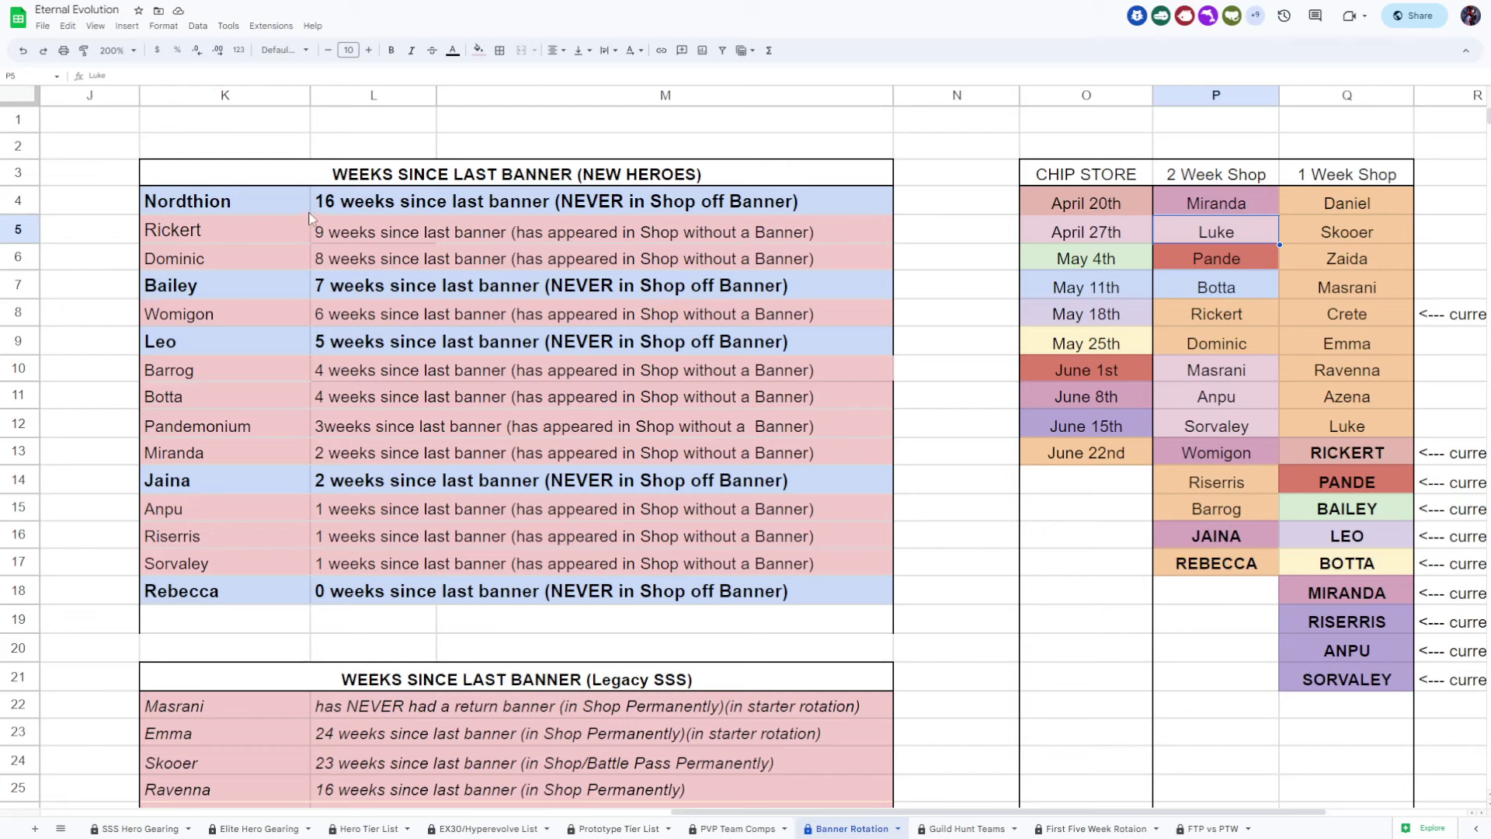
drag(161, 172, 724, 618)
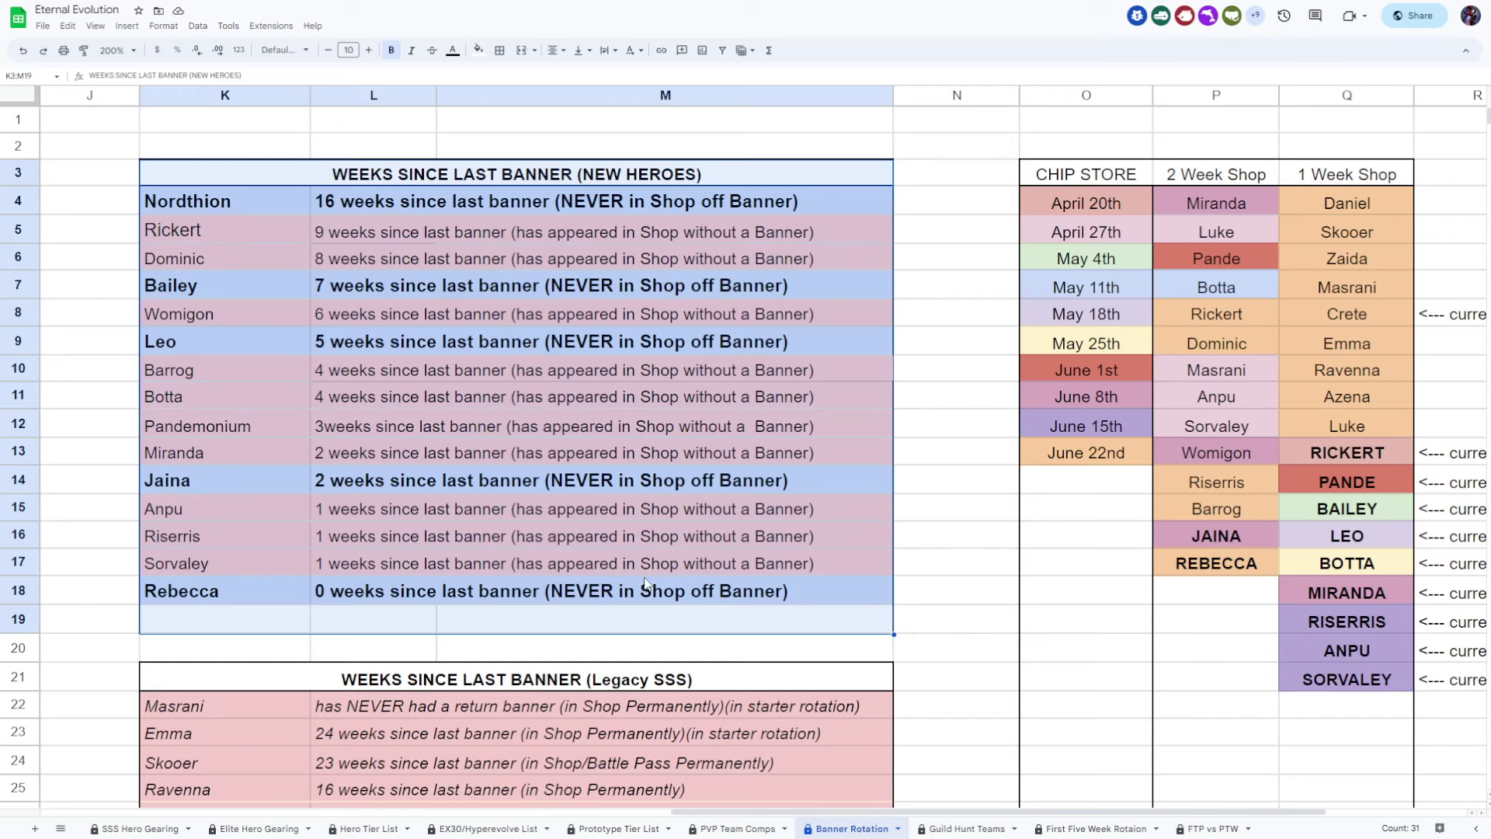
click(281, 590)
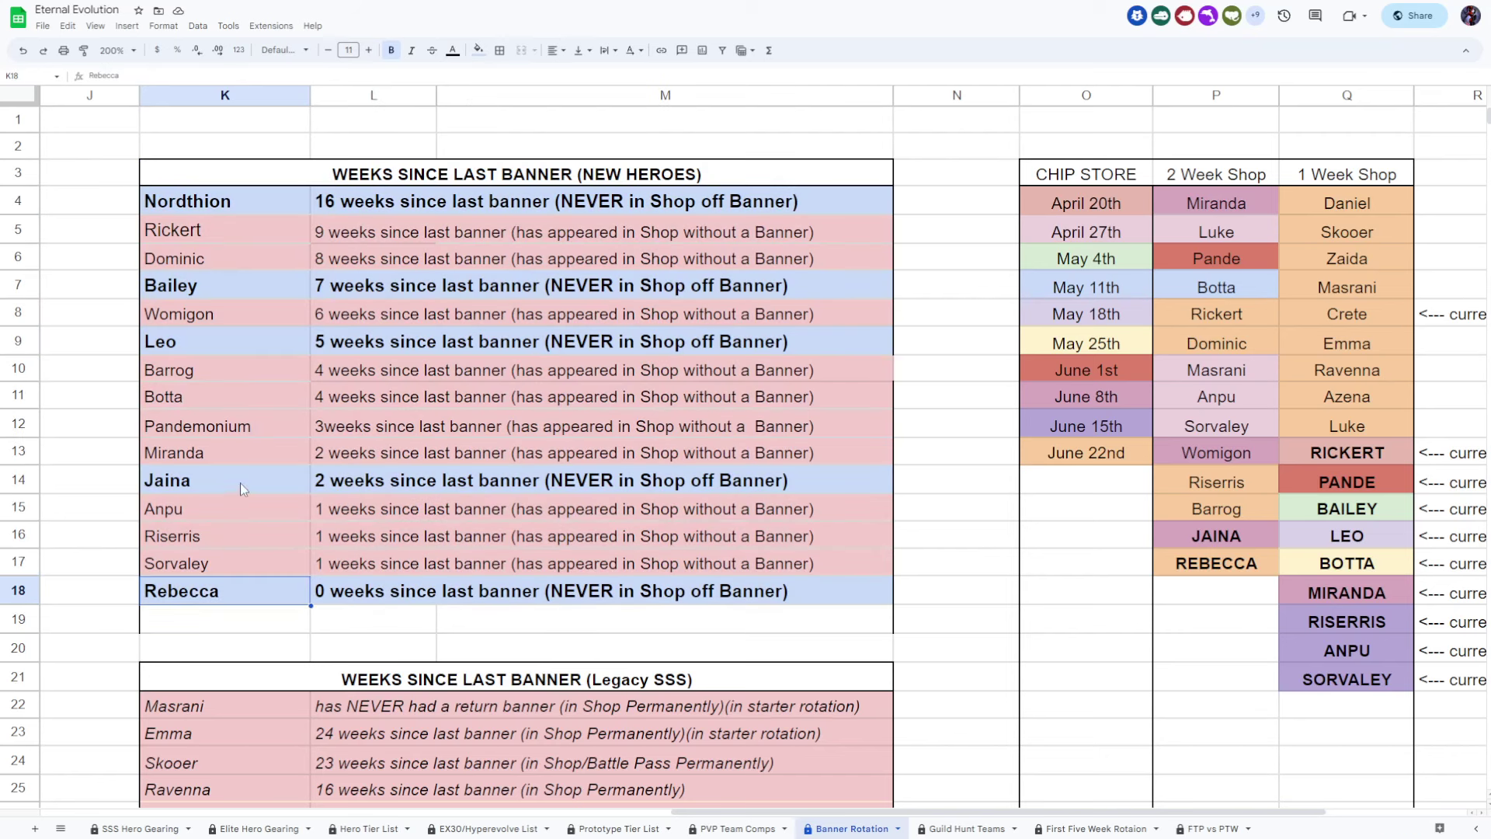
Step: Highlight the never-off-banner heroes Jaina, Leo, Bailey and Nordthion one row at a time in the new heroes table, ending on Dominic's row
drag(239, 483, 665, 486)
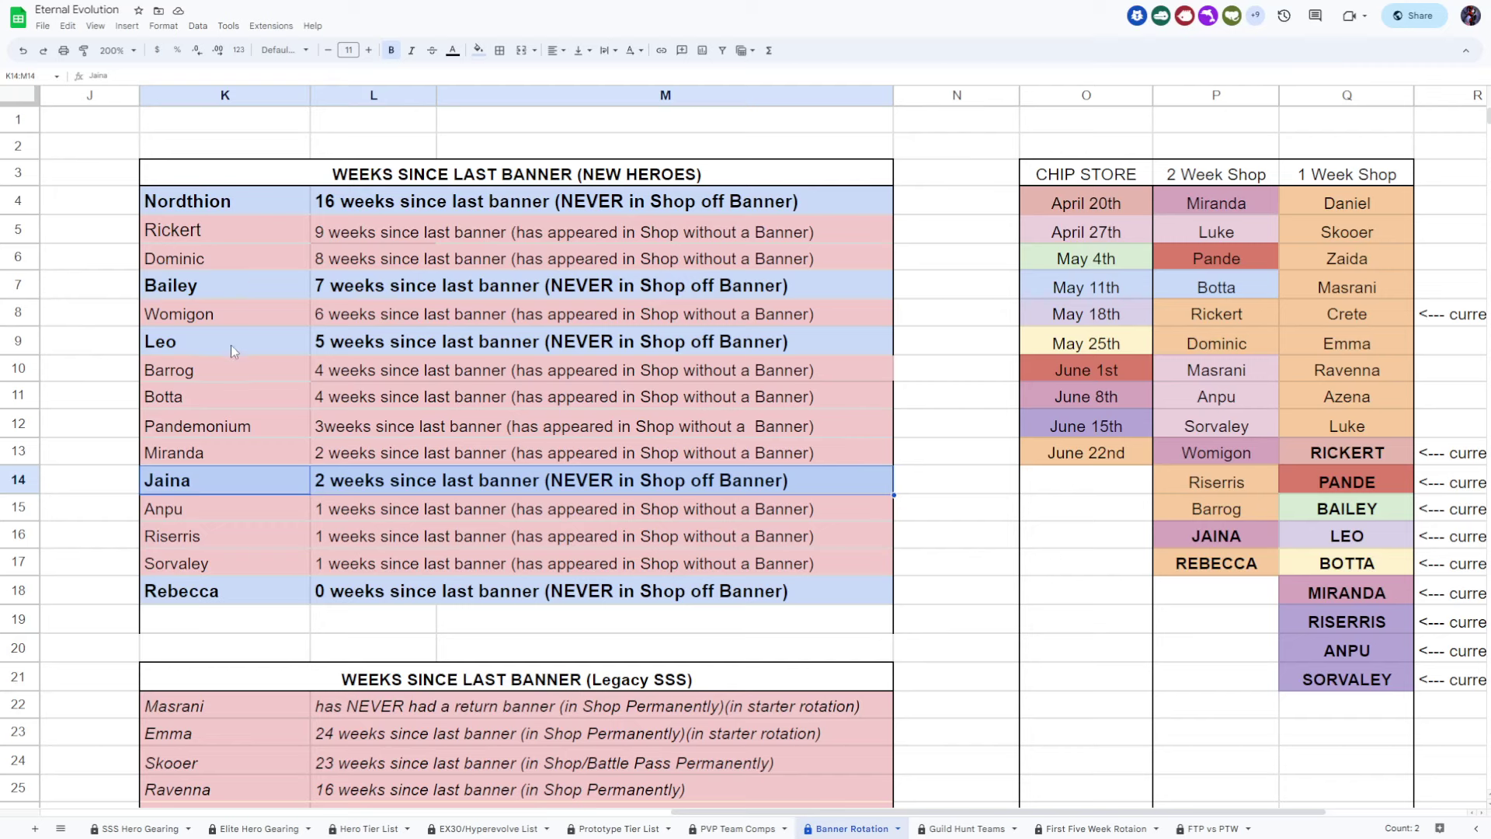
click(200, 343)
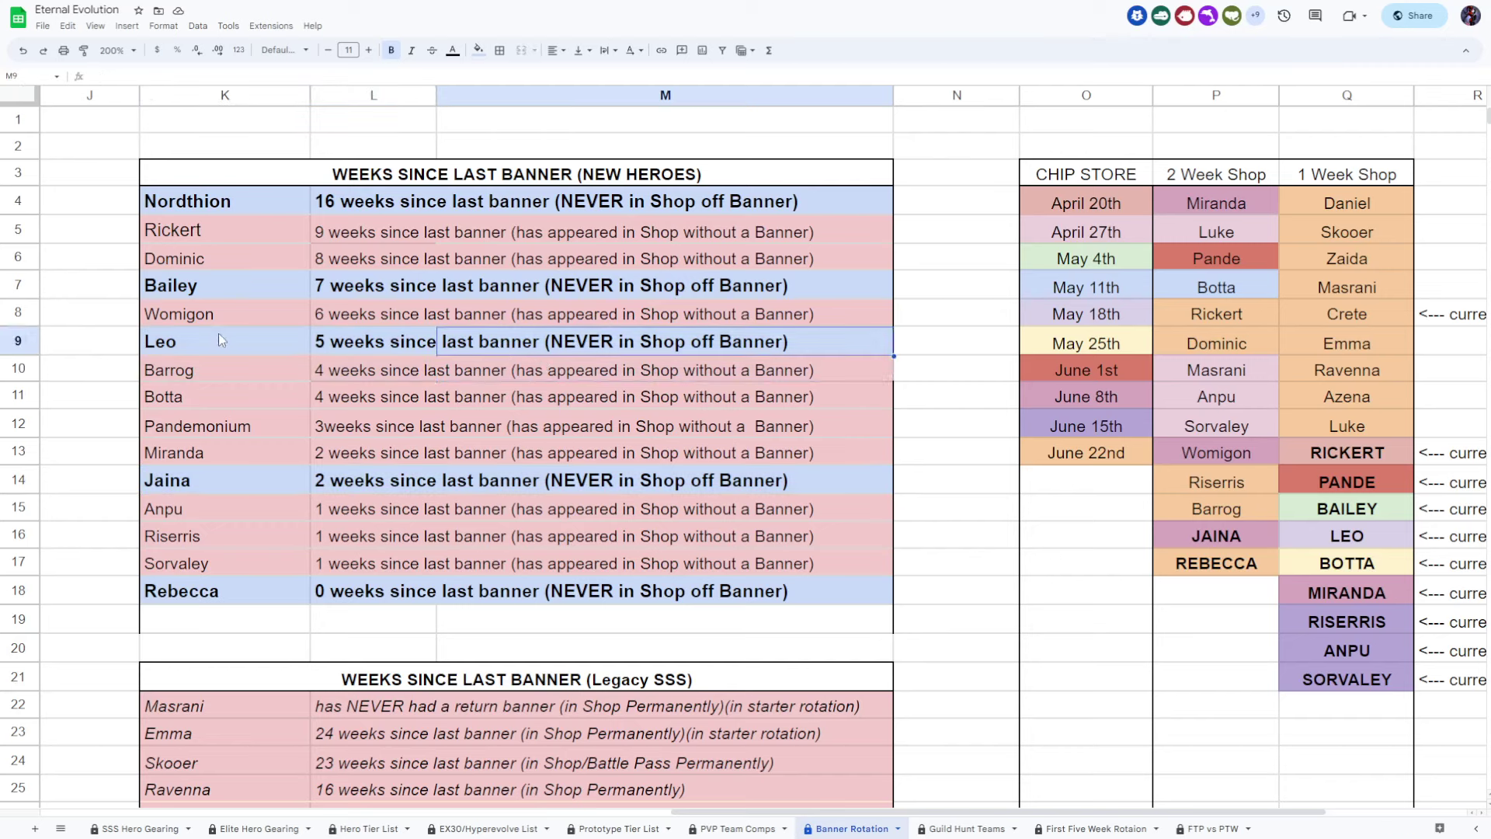
drag(347, 345, 630, 344)
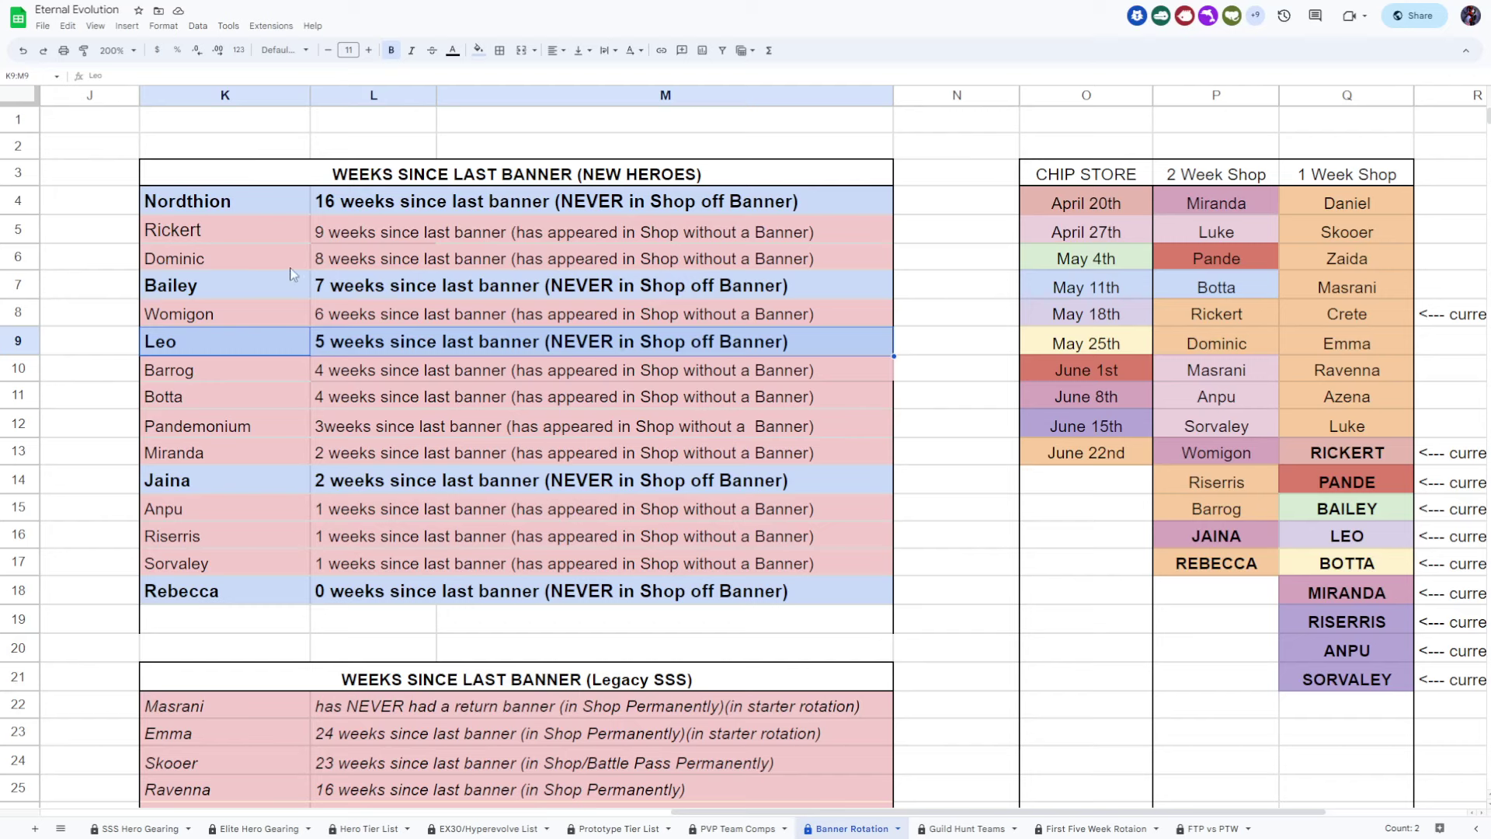
drag(233, 286, 527, 293)
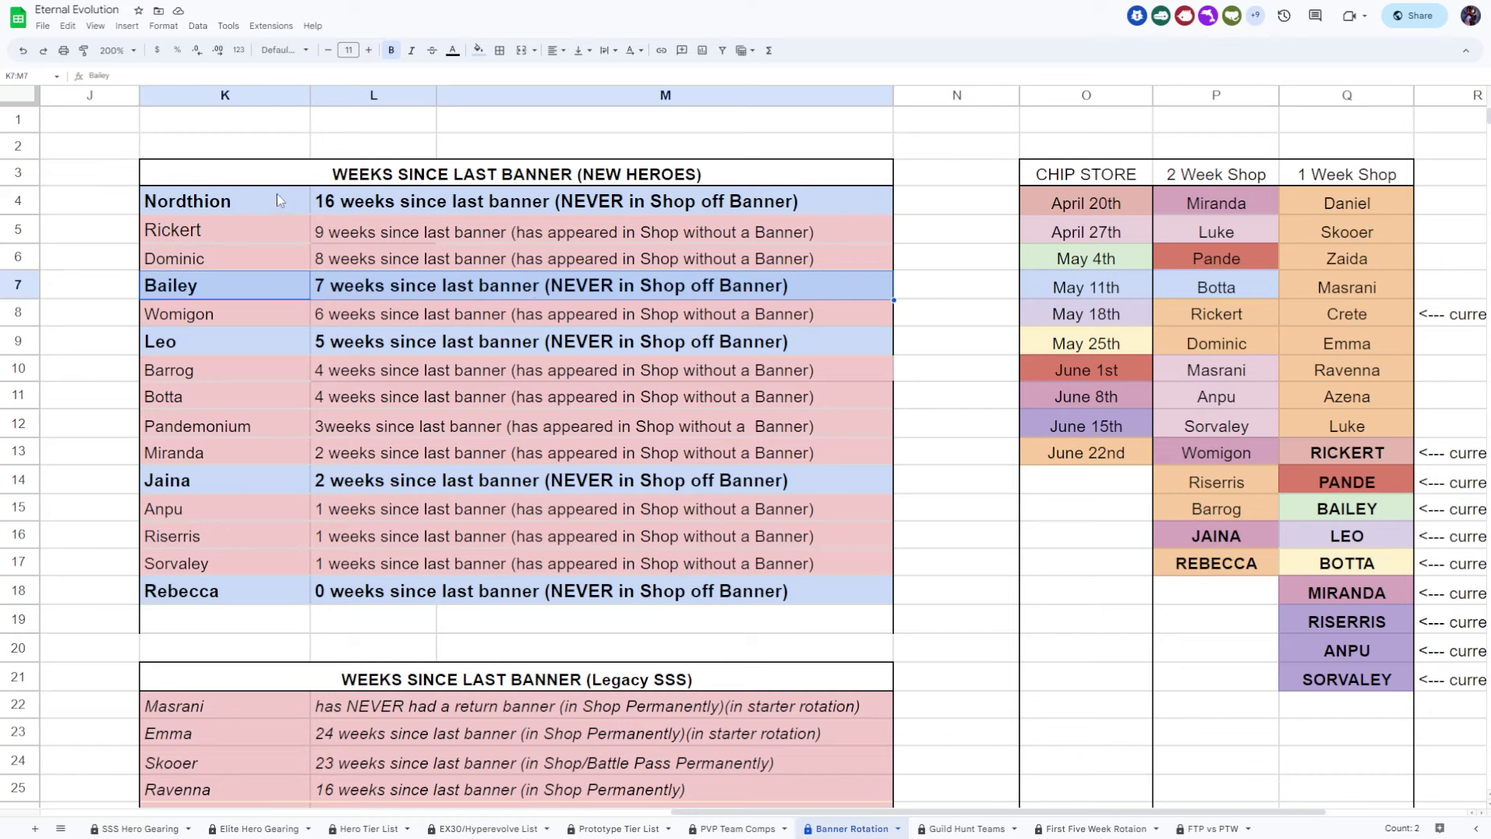
drag(277, 200, 532, 203)
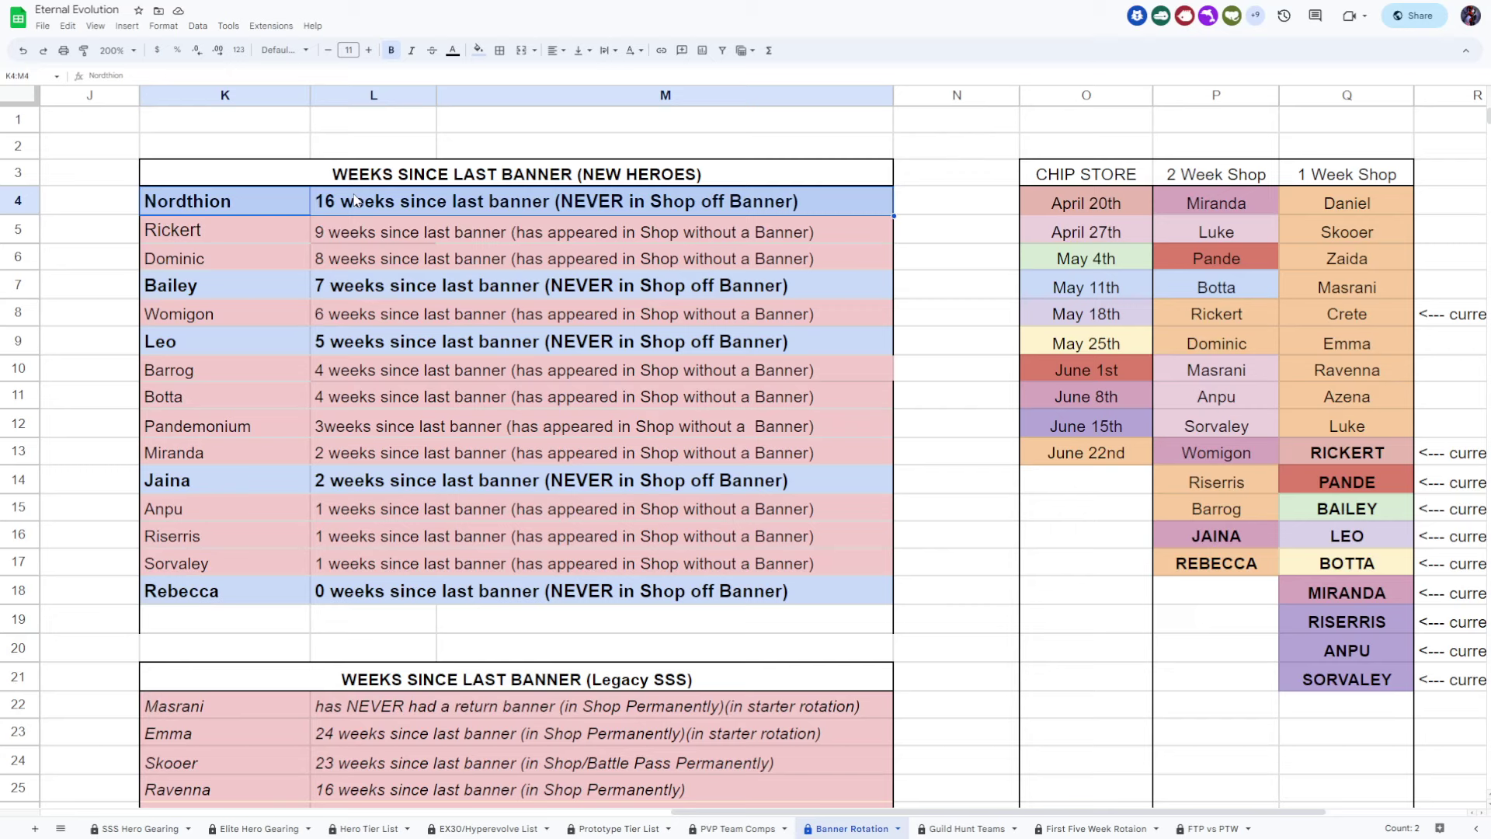
click(461, 265)
click(393, 266)
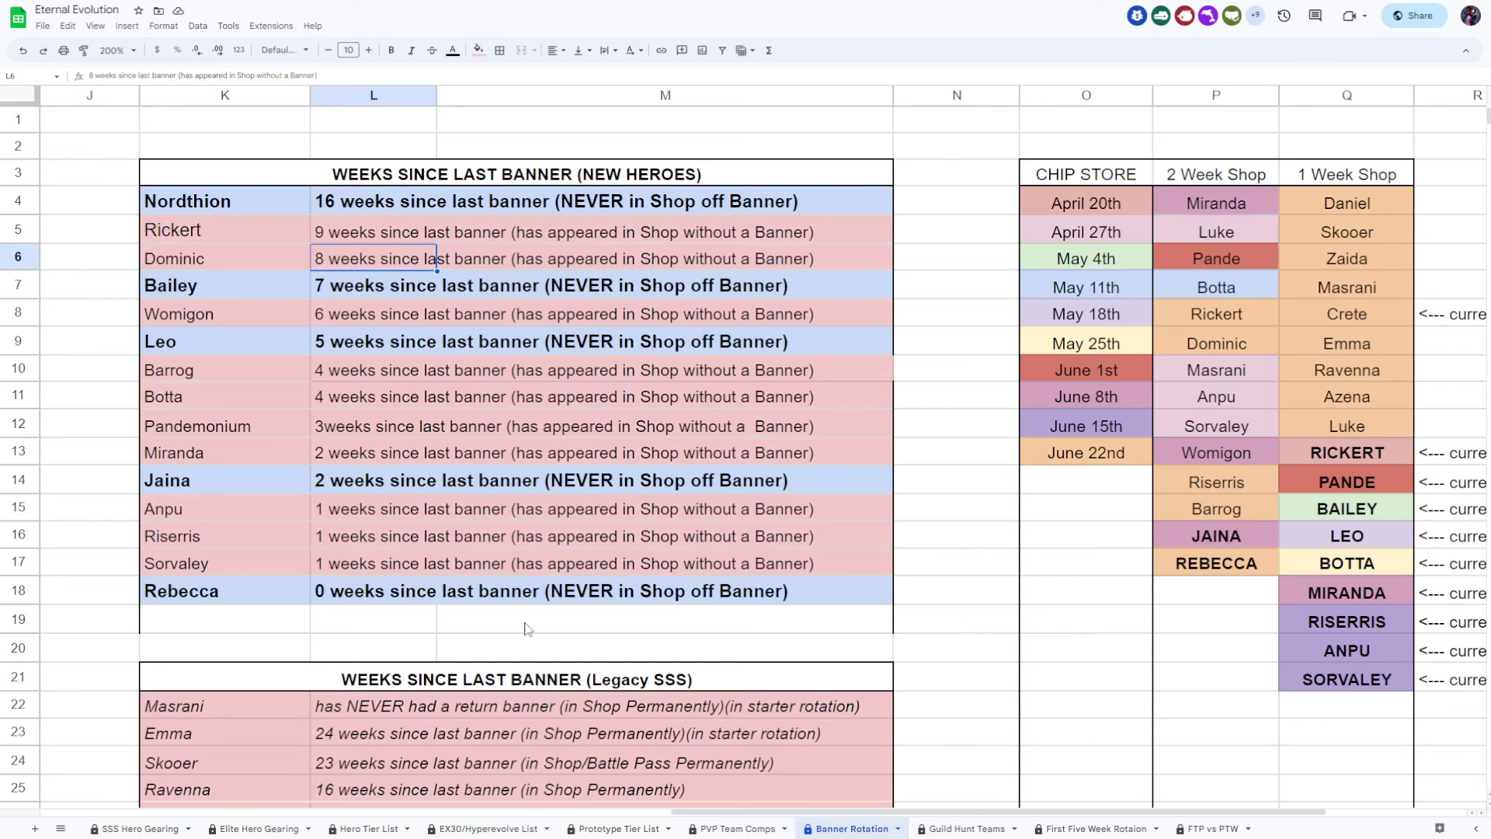
Step: Highlight the Legacy SSS banner table from Masrani through Luke and look over the current banner notes beside the 1 Week Shop
scroll(526, 629, down, 1)
scroll(526, 629, down, 2)
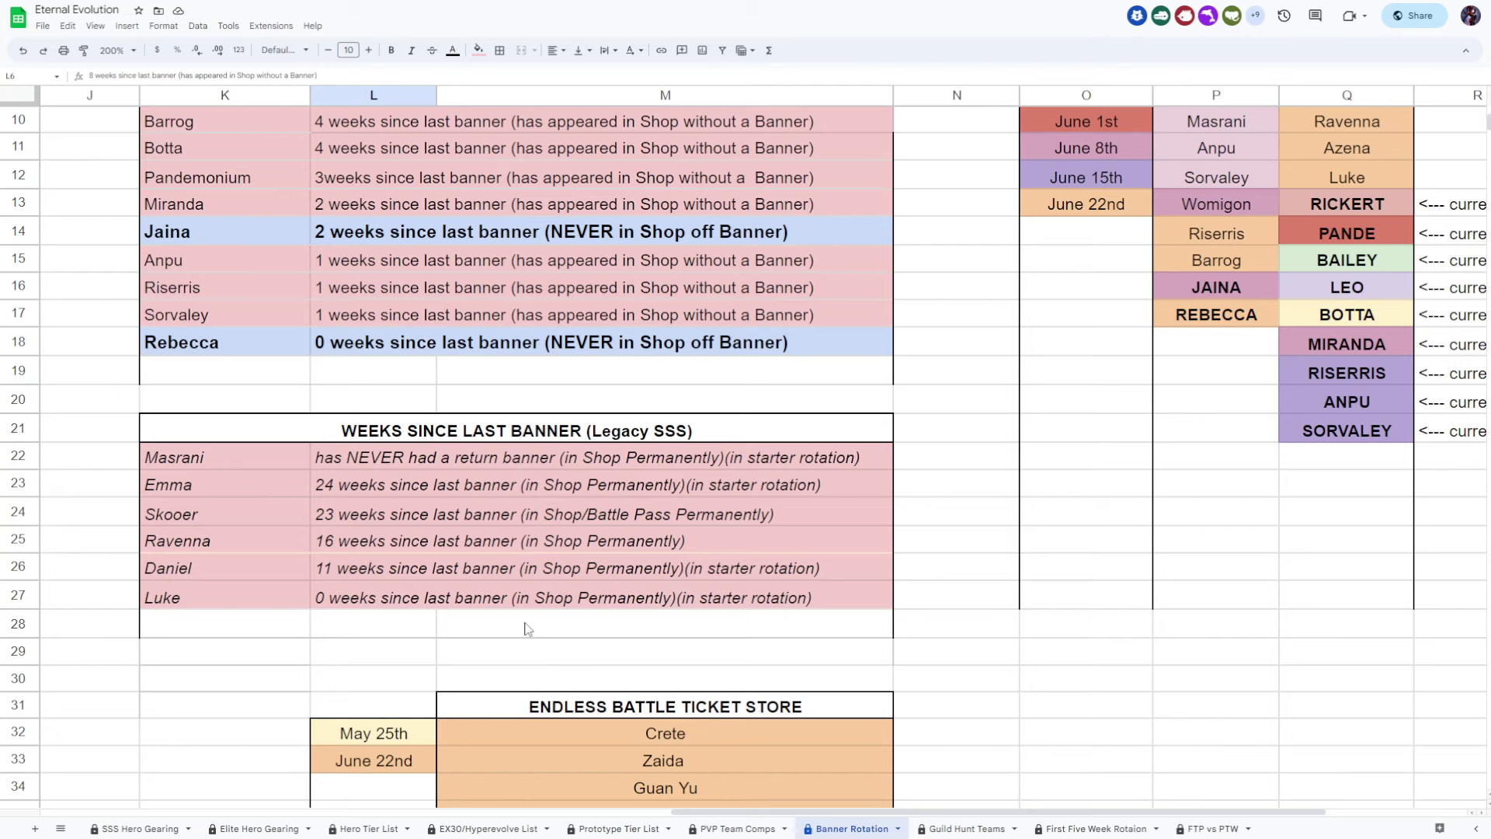
scroll(528, 629, down, 2)
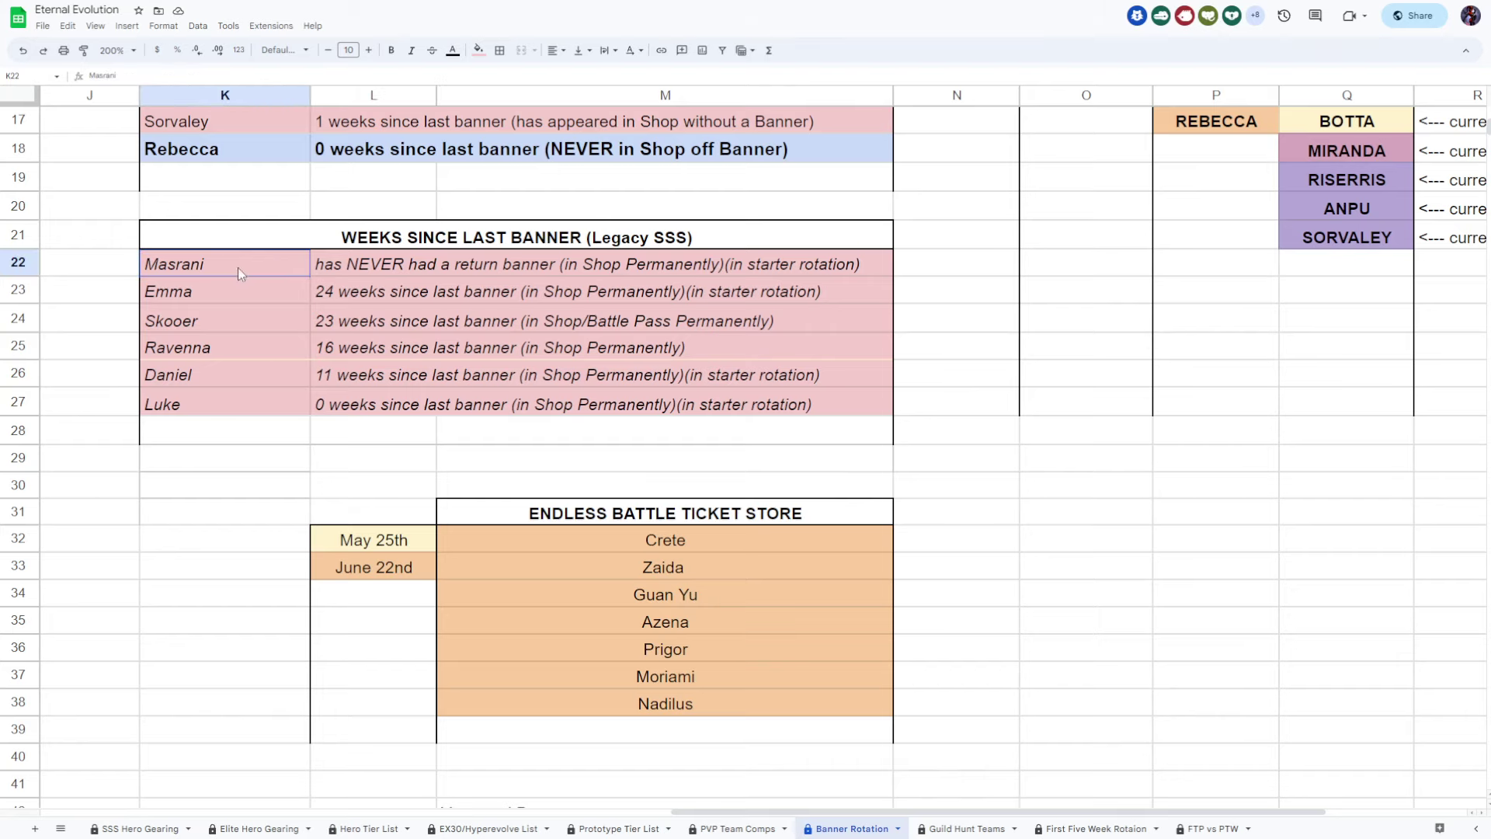
drag(237, 267, 716, 435)
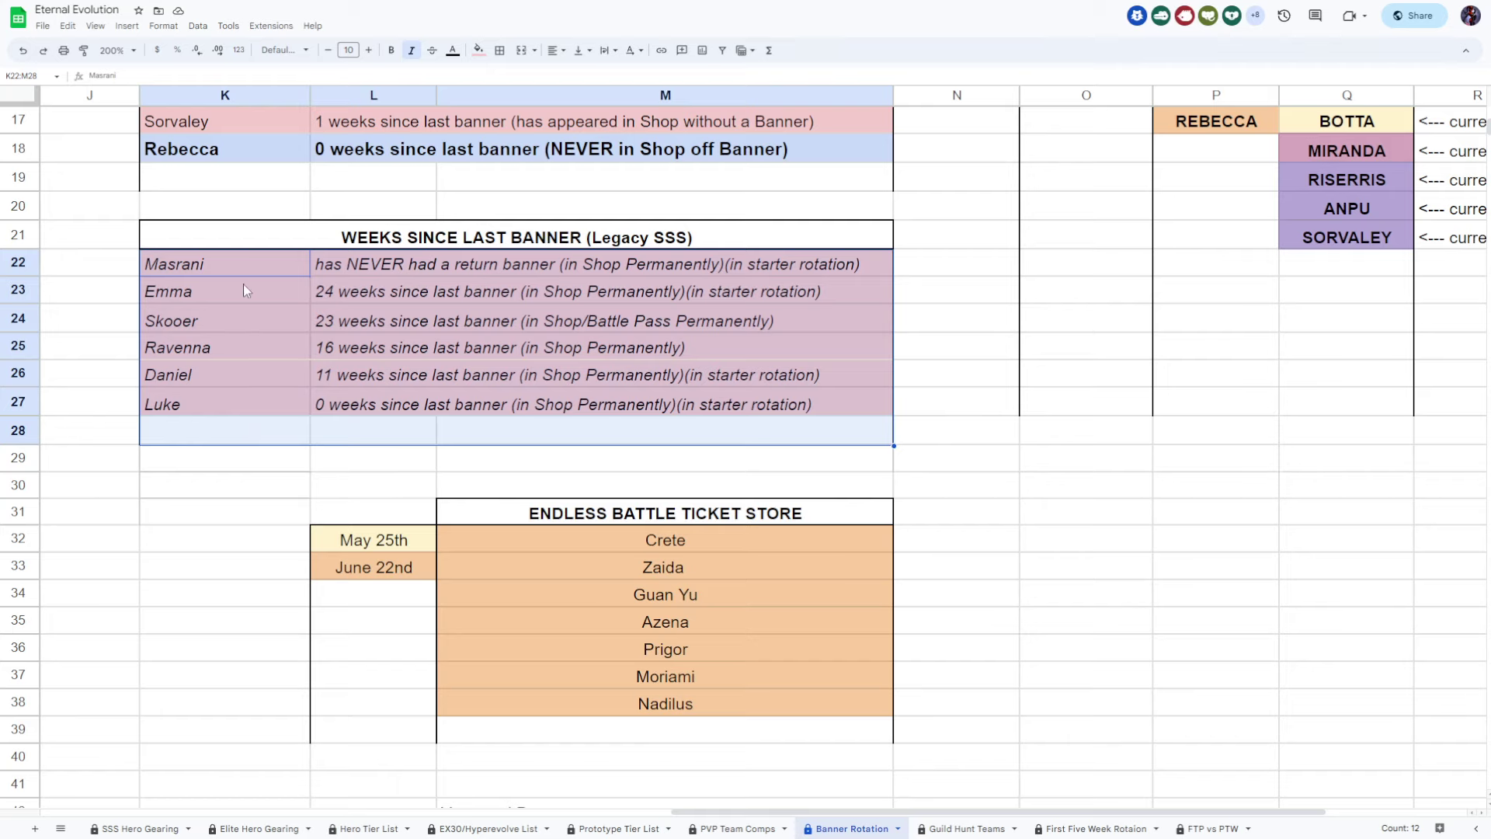
click(227, 437)
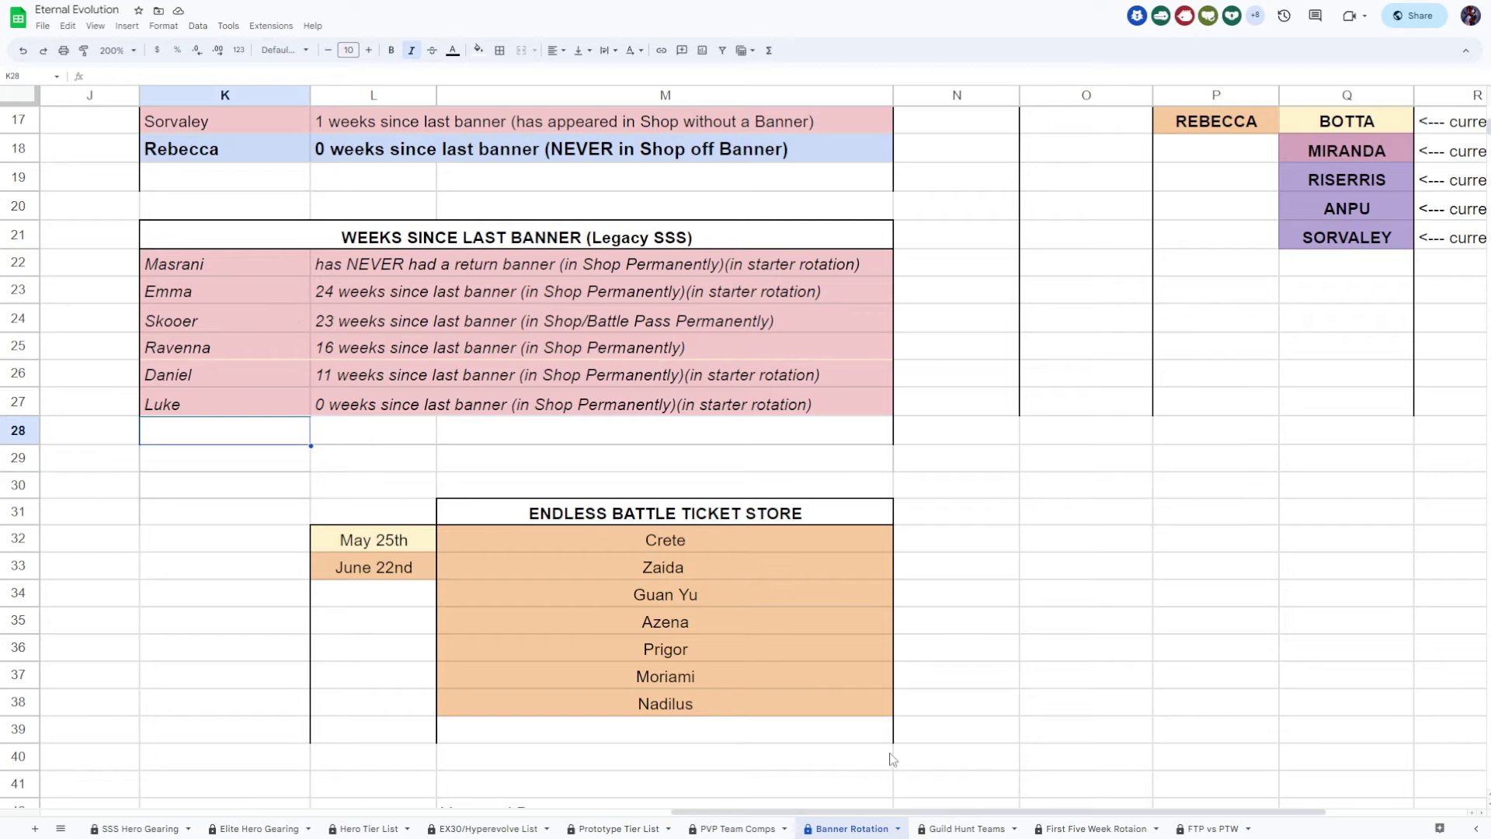
drag(893, 812, 1033, 812)
scroll(1229, 424, up, 5)
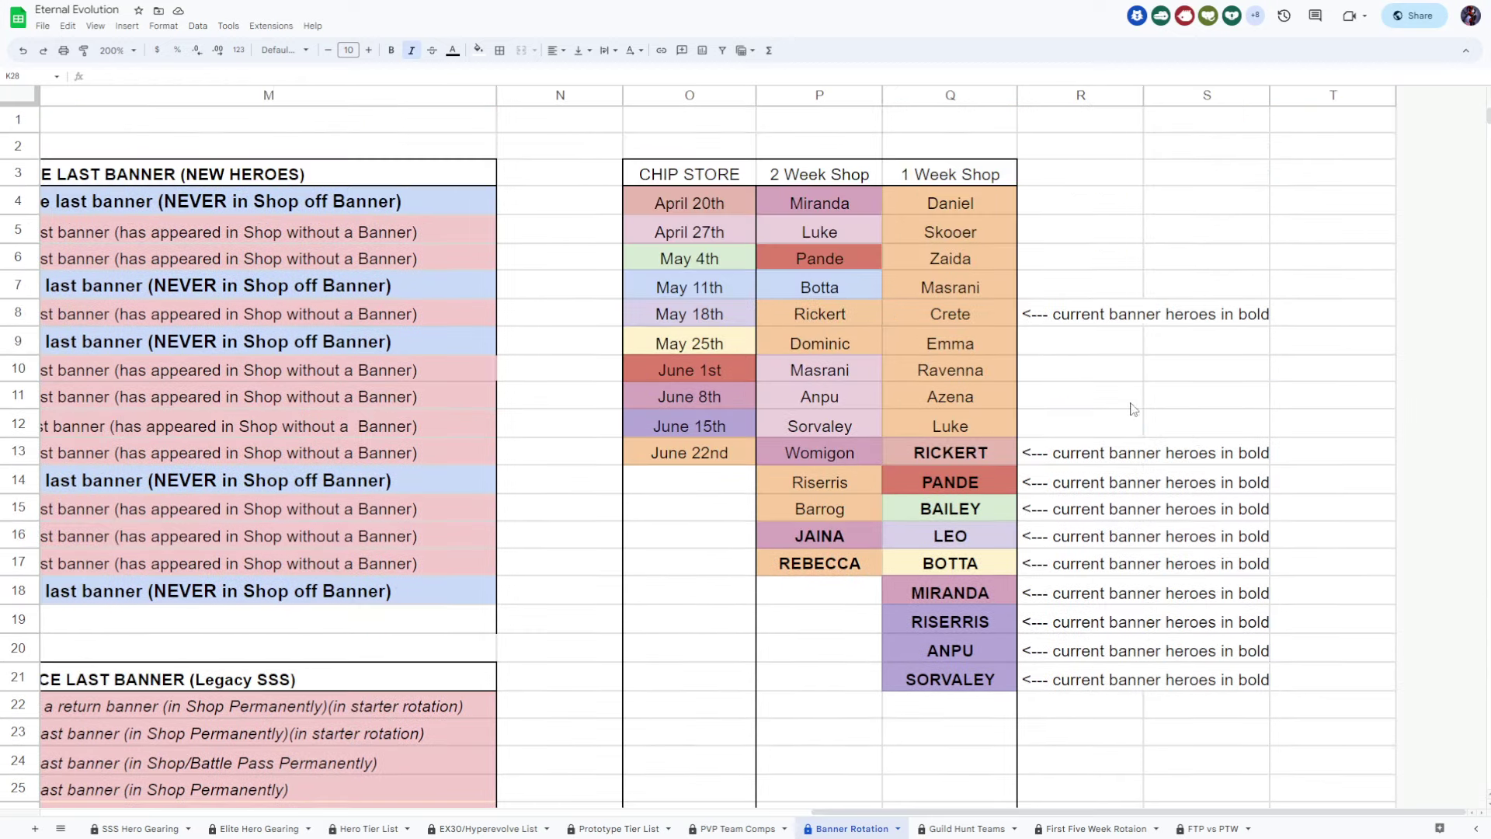
scroll(825, 466, down, 5)
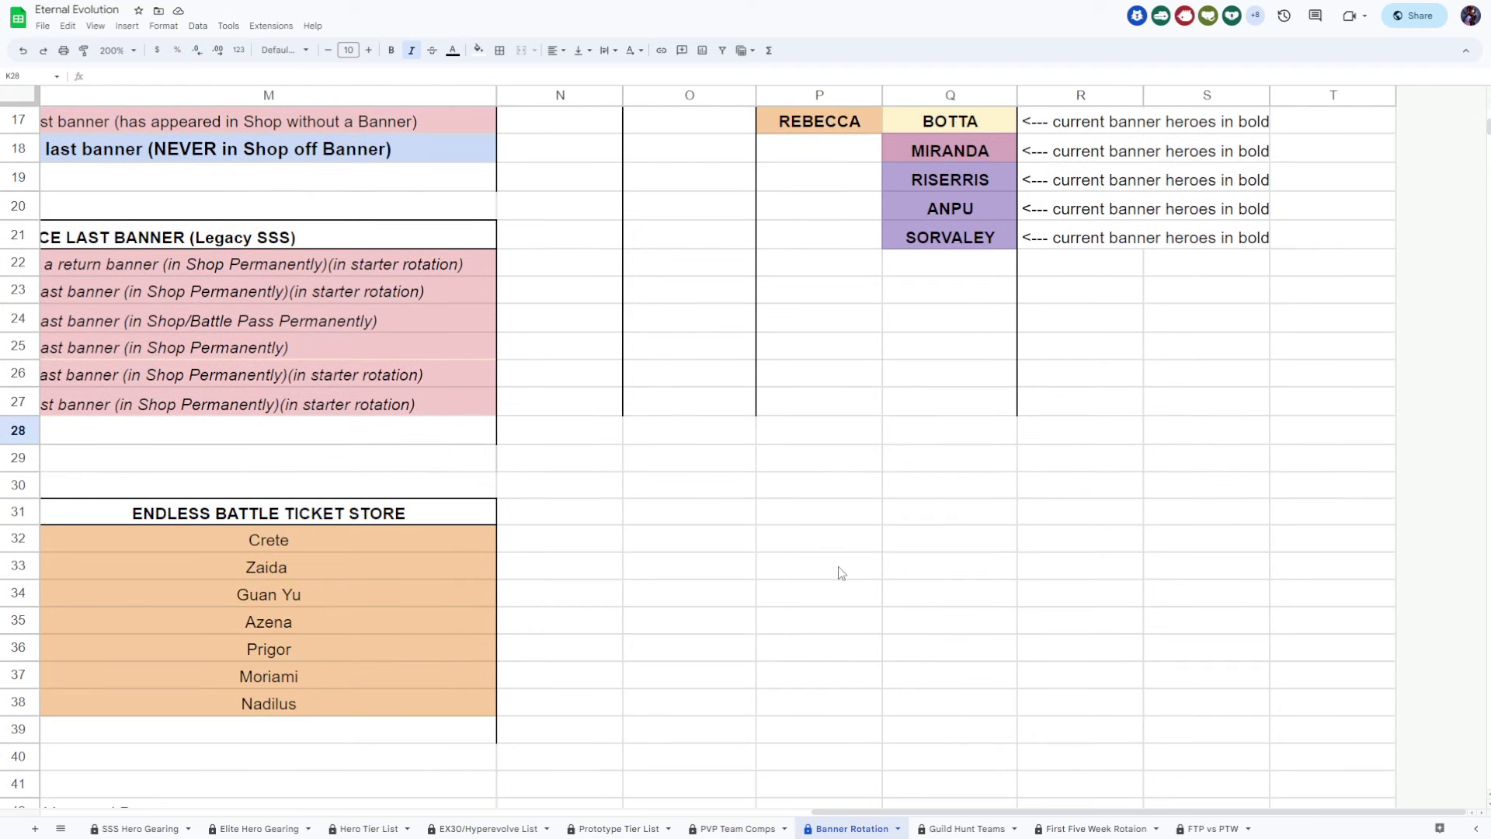
drag(916, 811, 767, 812)
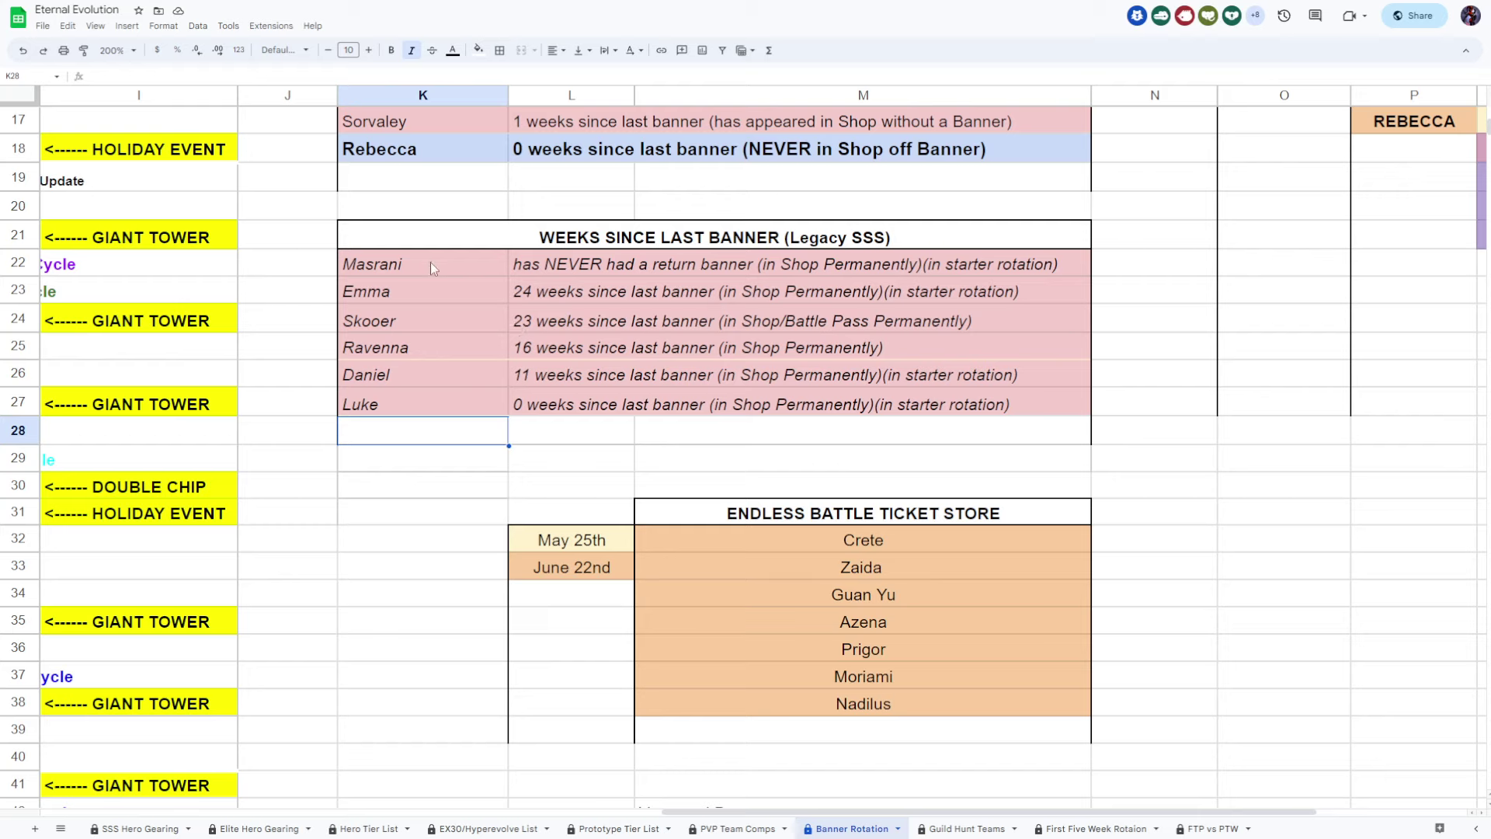
Step: Examine the Legacy SSS weeks since last banner, highlighting Luke, Daniel, Skooer and the whole table, ending on the empty cell below Luke
drag(588, 302, 575, 403)
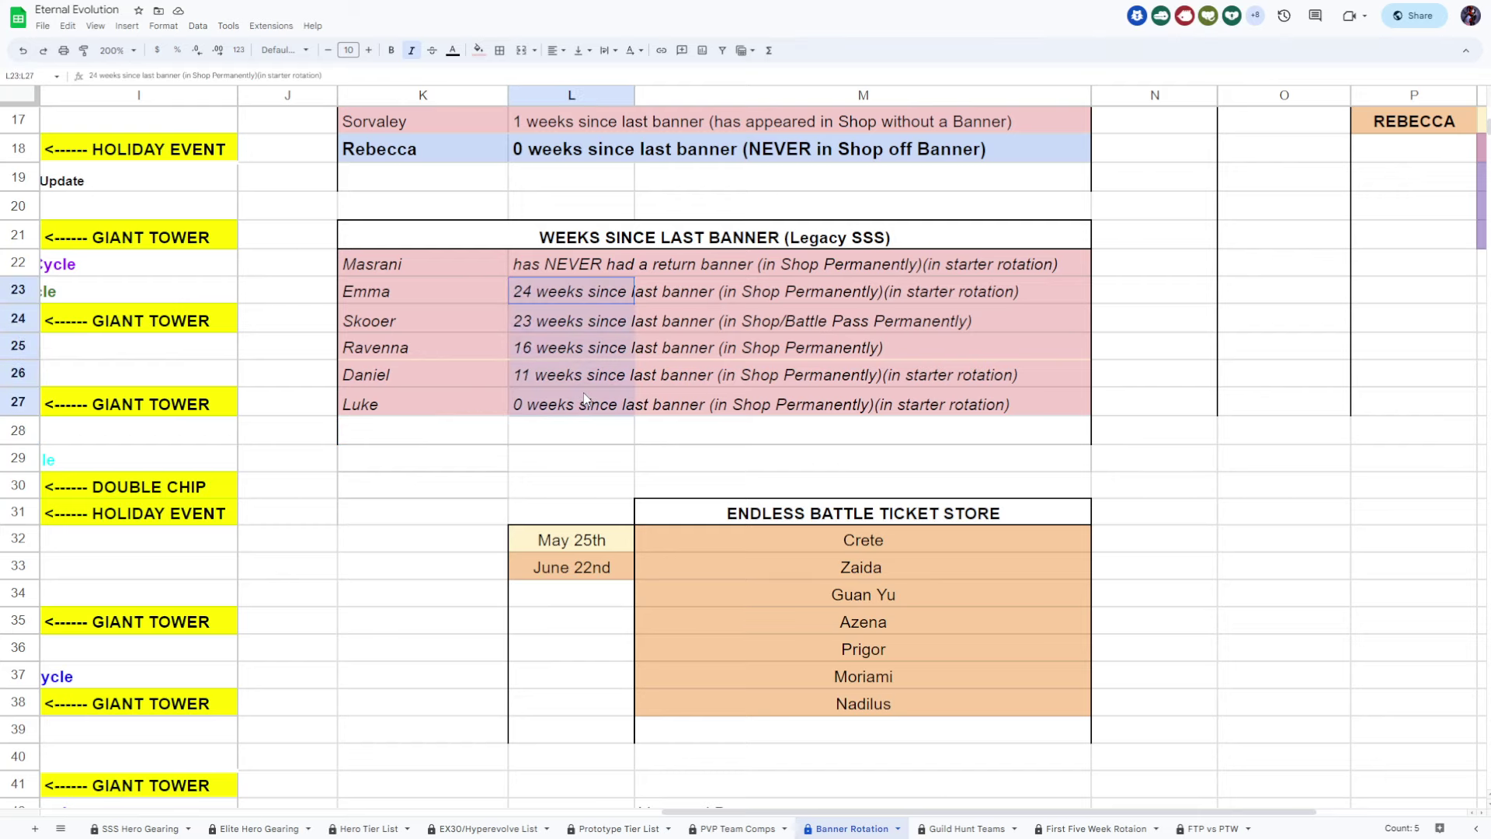
click(552, 299)
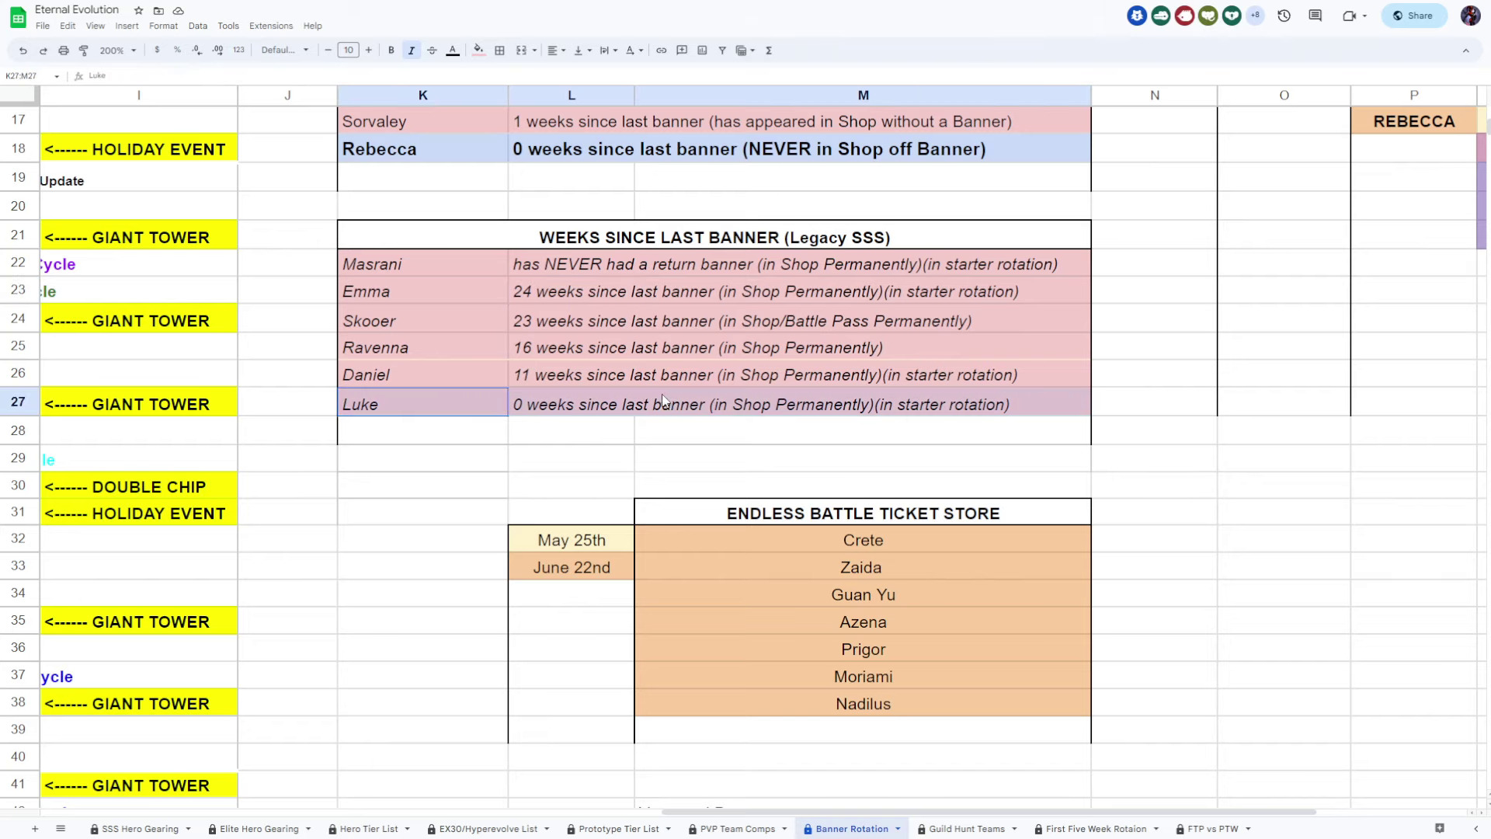
drag(466, 410, 667, 400)
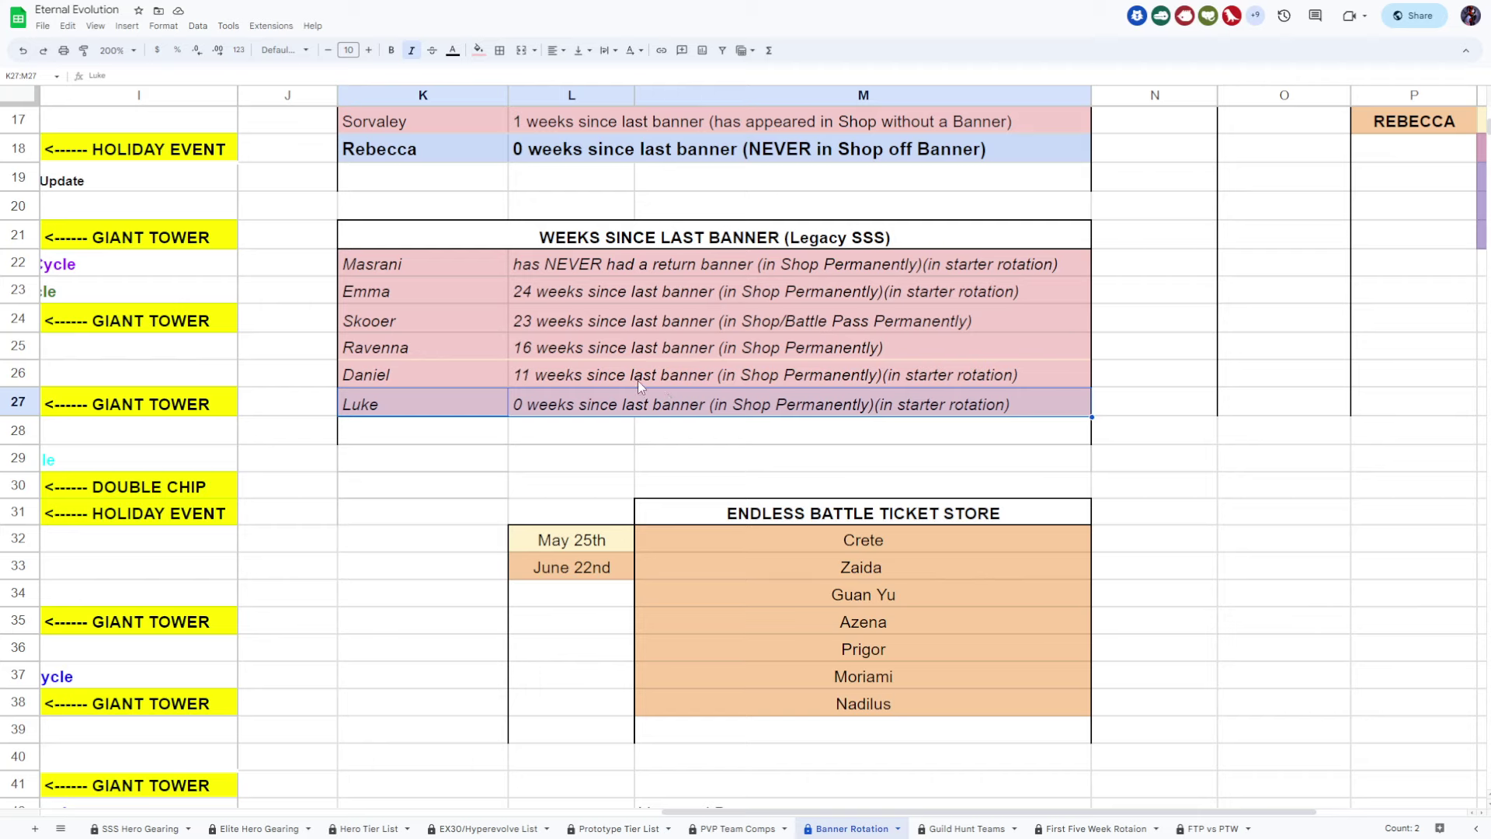
drag(425, 379, 720, 383)
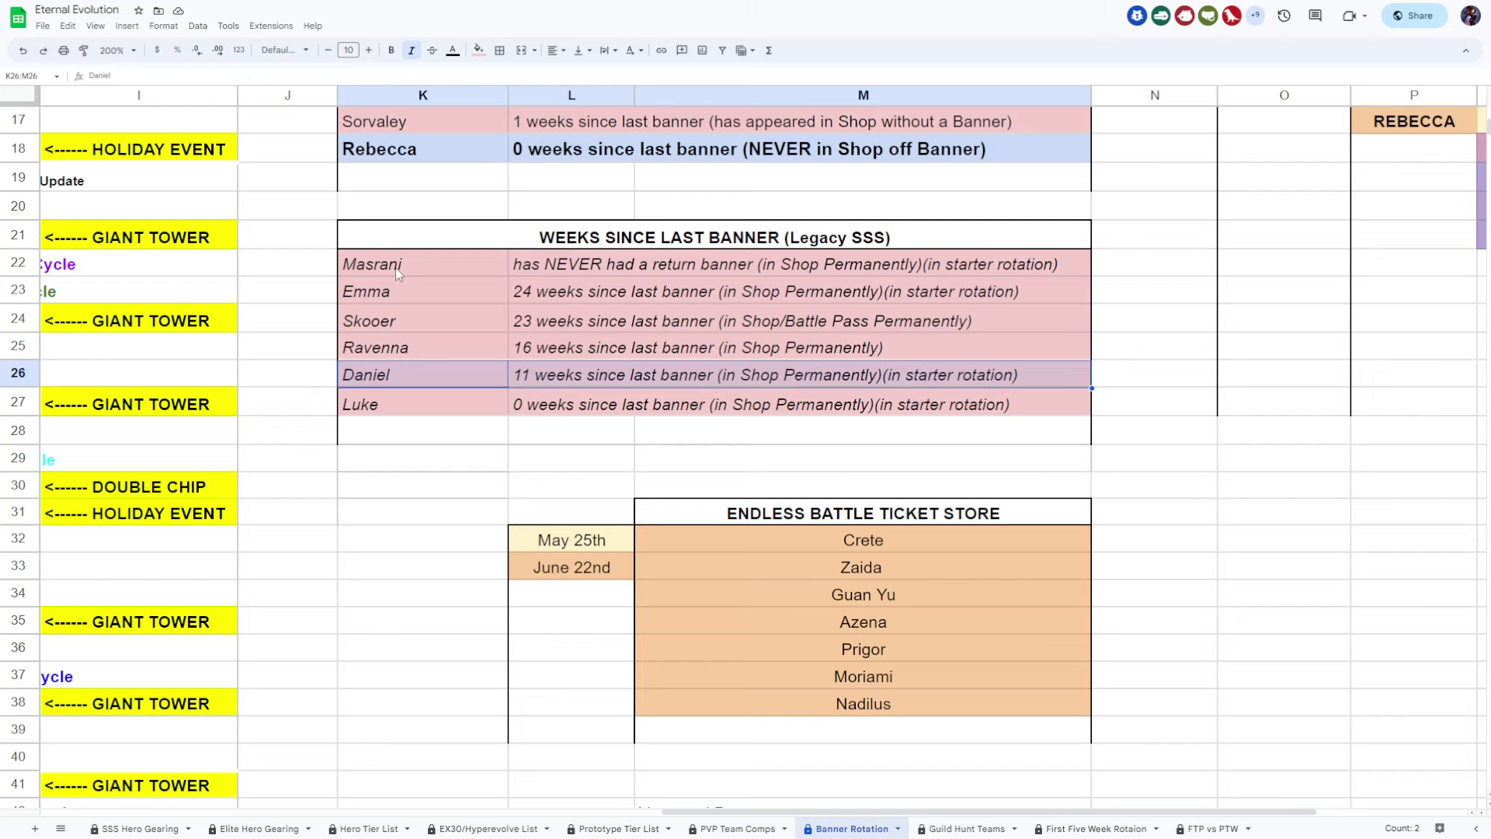
drag(402, 321, 722, 326)
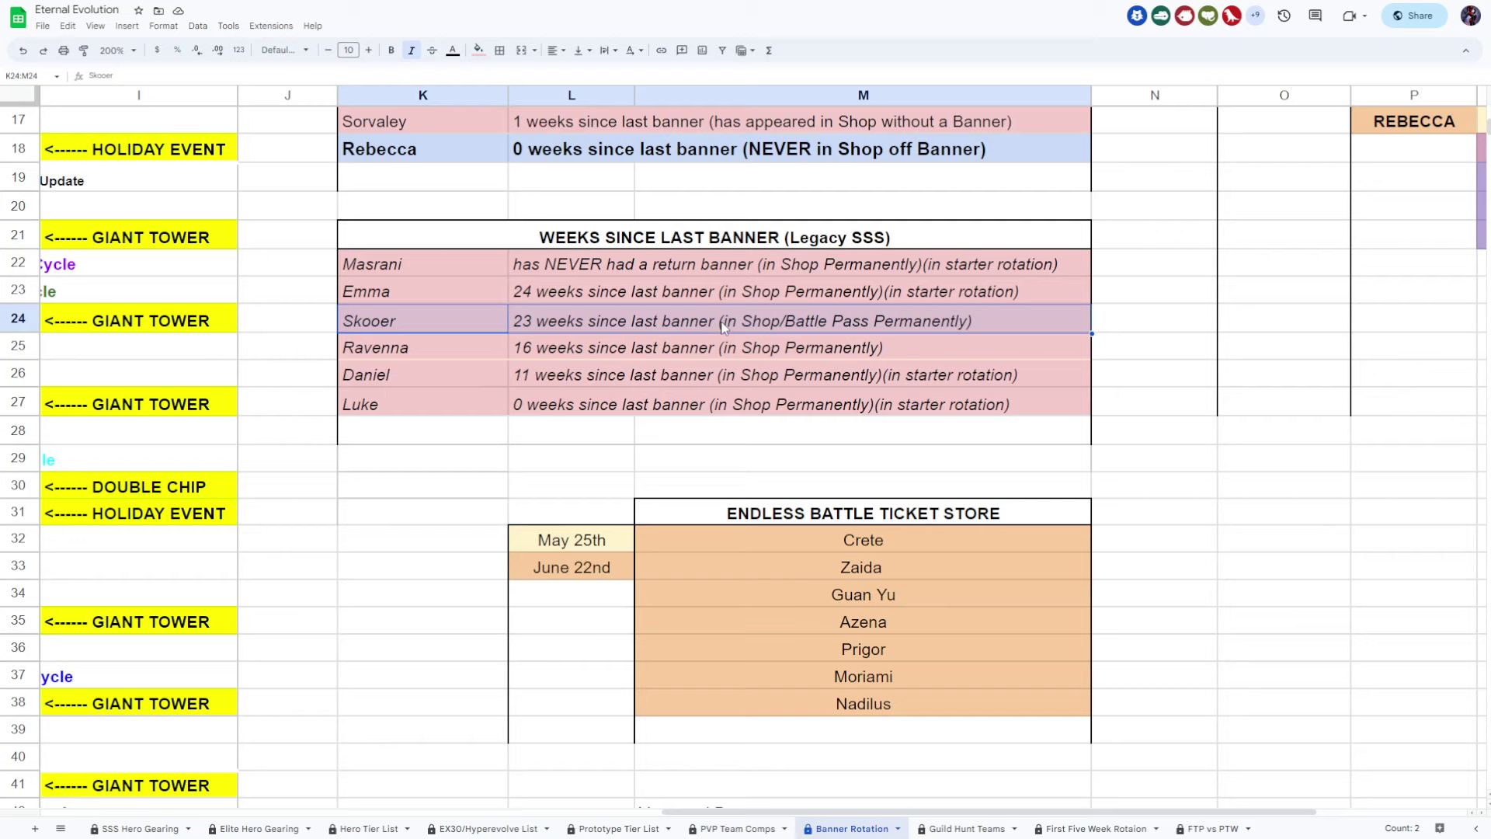
drag(333, 242, 687, 390)
click(482, 433)
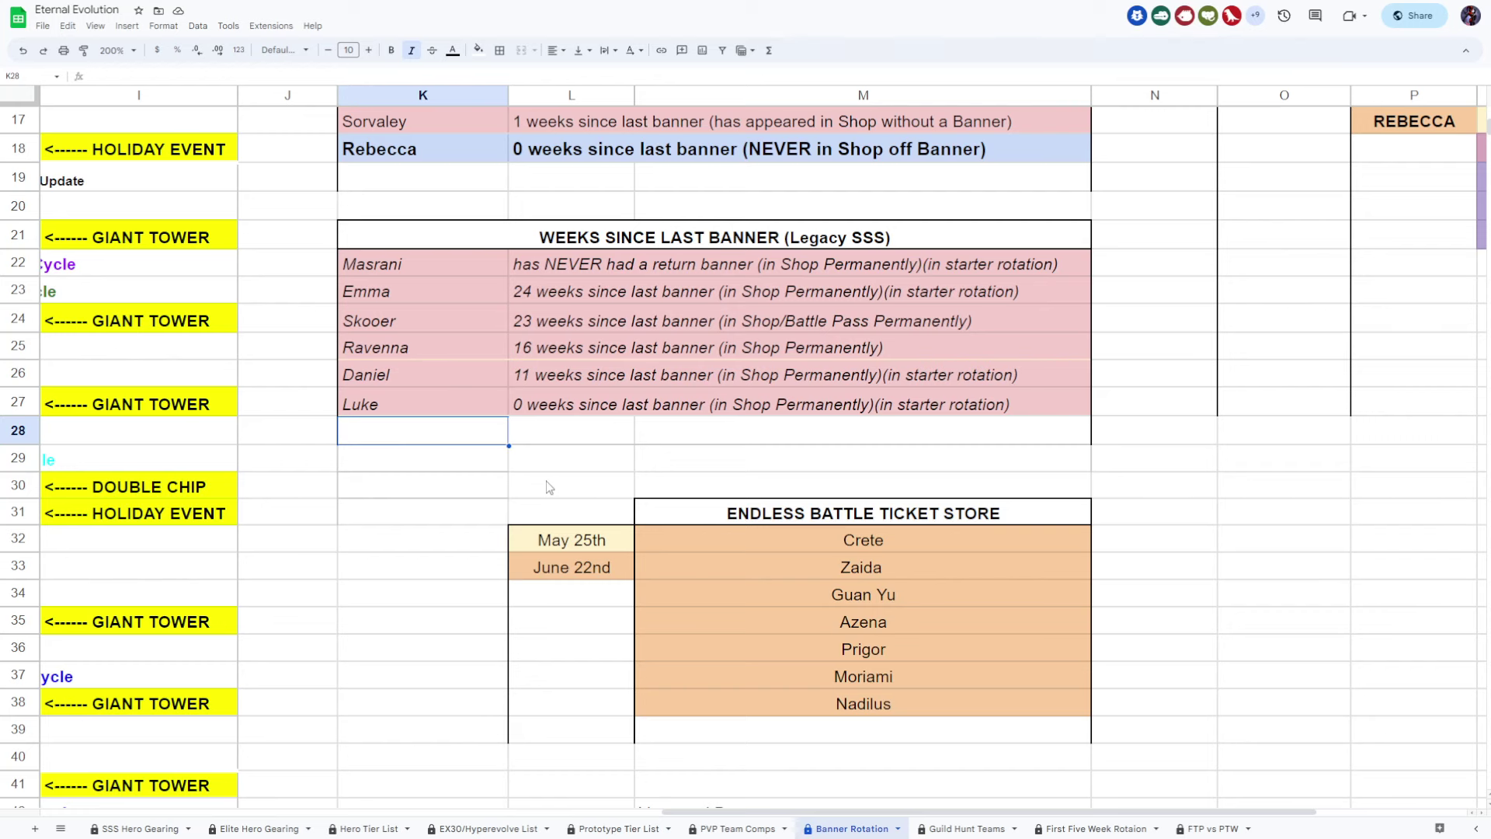
Step: Highlight the Endless Battle Ticket Store table and clear the boss and role notes in M42:M50 below it
scroll(555, 474, down, 2)
drag(522, 411, 1134, 680)
scroll(932, 691, down, 2)
scroll(846, 675, down, 2)
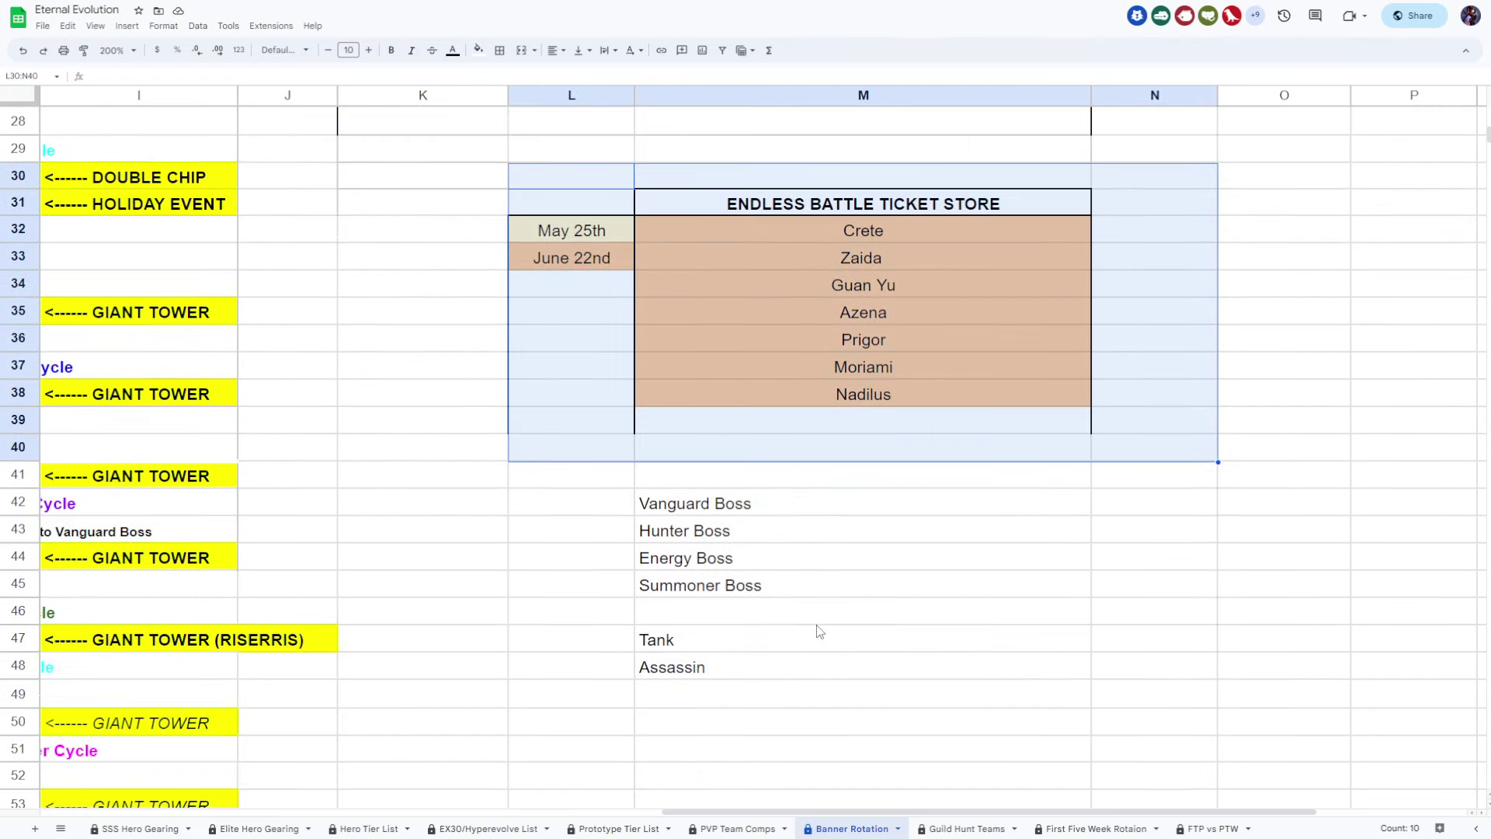
drag(800, 503, 798, 736)
key(Delete)
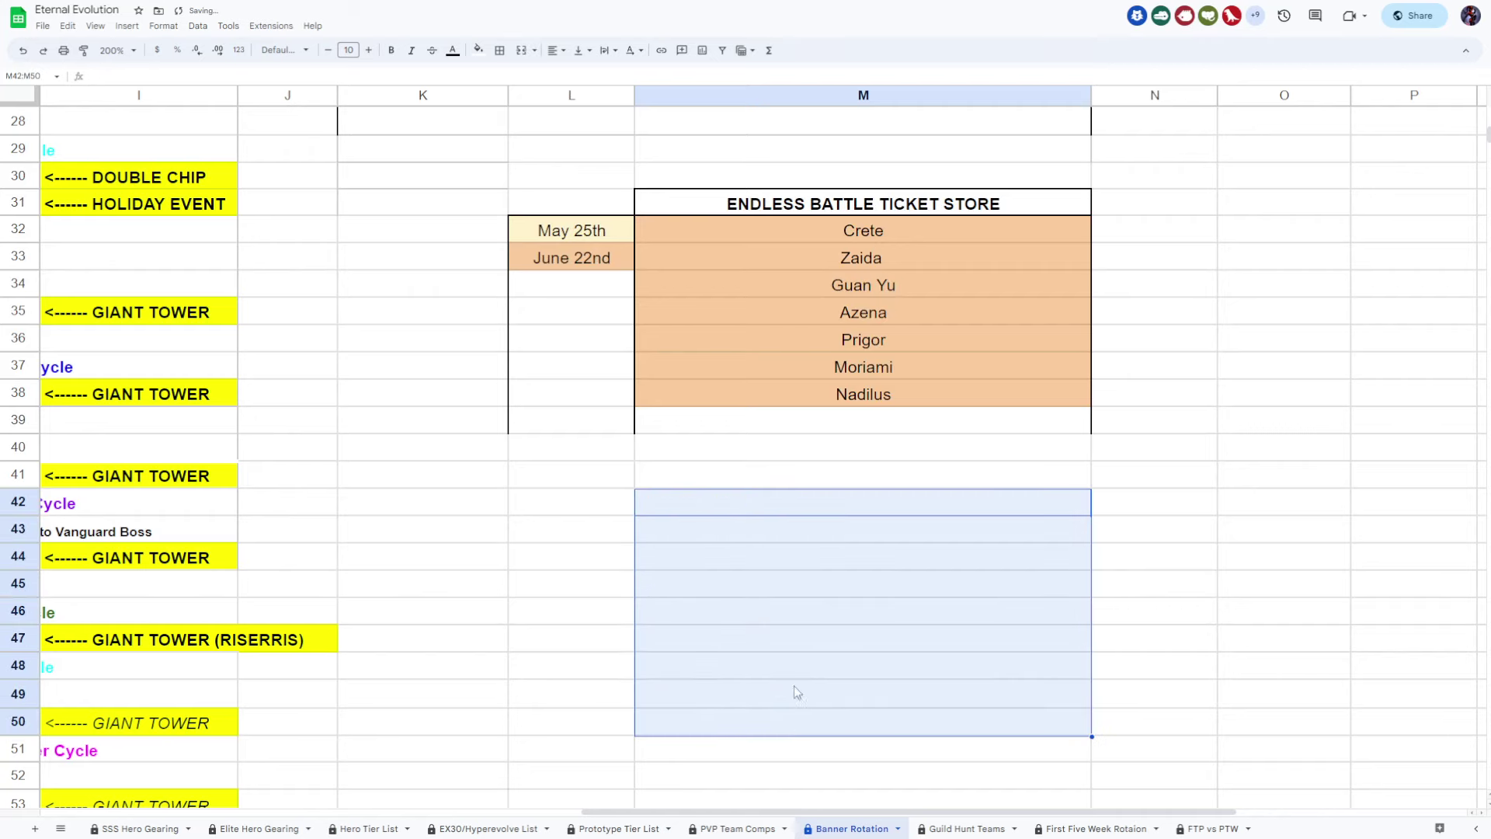
scroll(793, 686, up, 3)
click(892, 635)
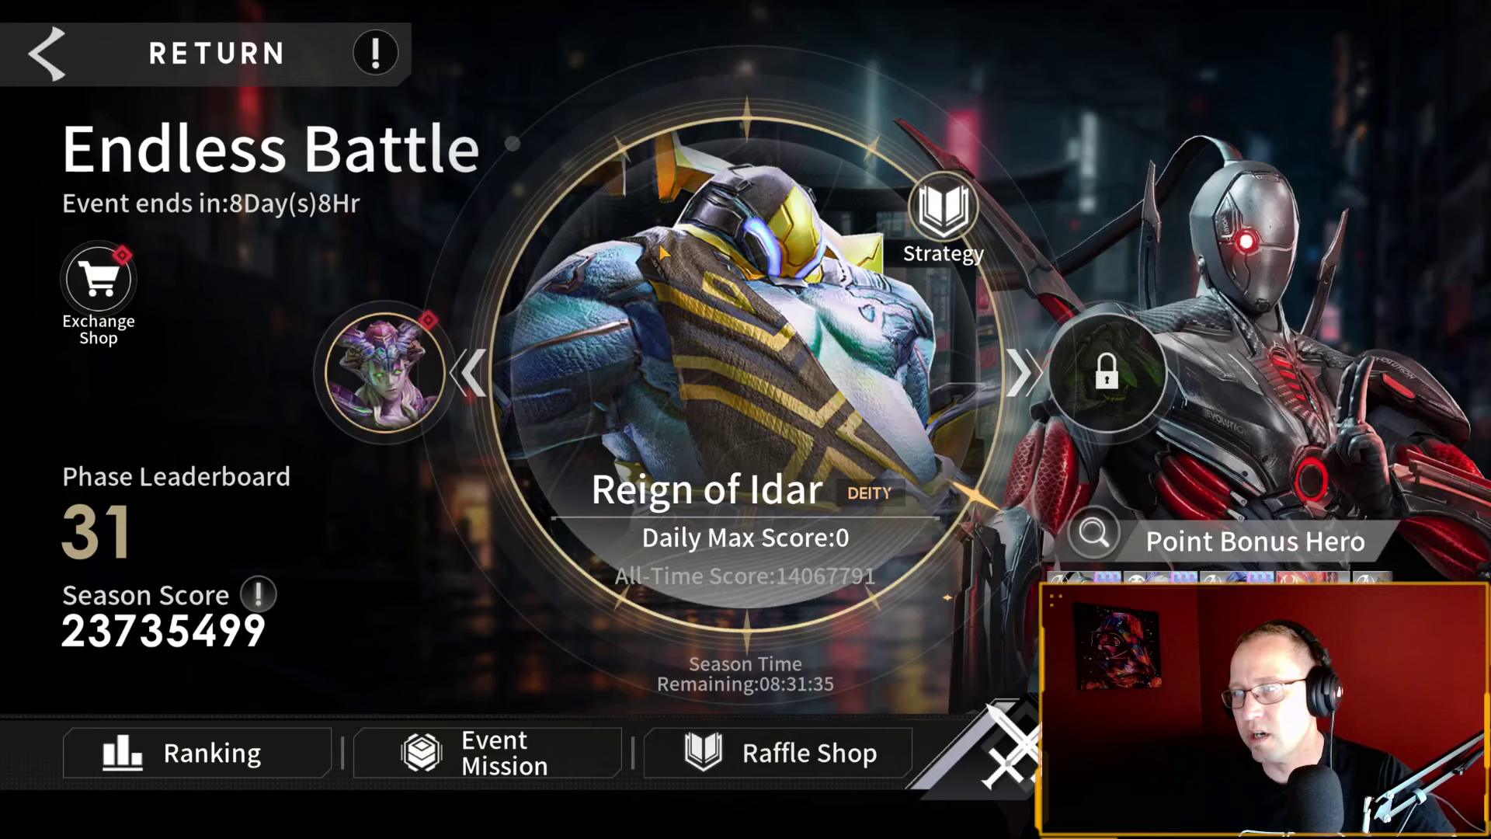
Step: In the game, open the Endless Battle Exchange Shop and examine the SSS heroes priced at 120 tickets
click(103, 408)
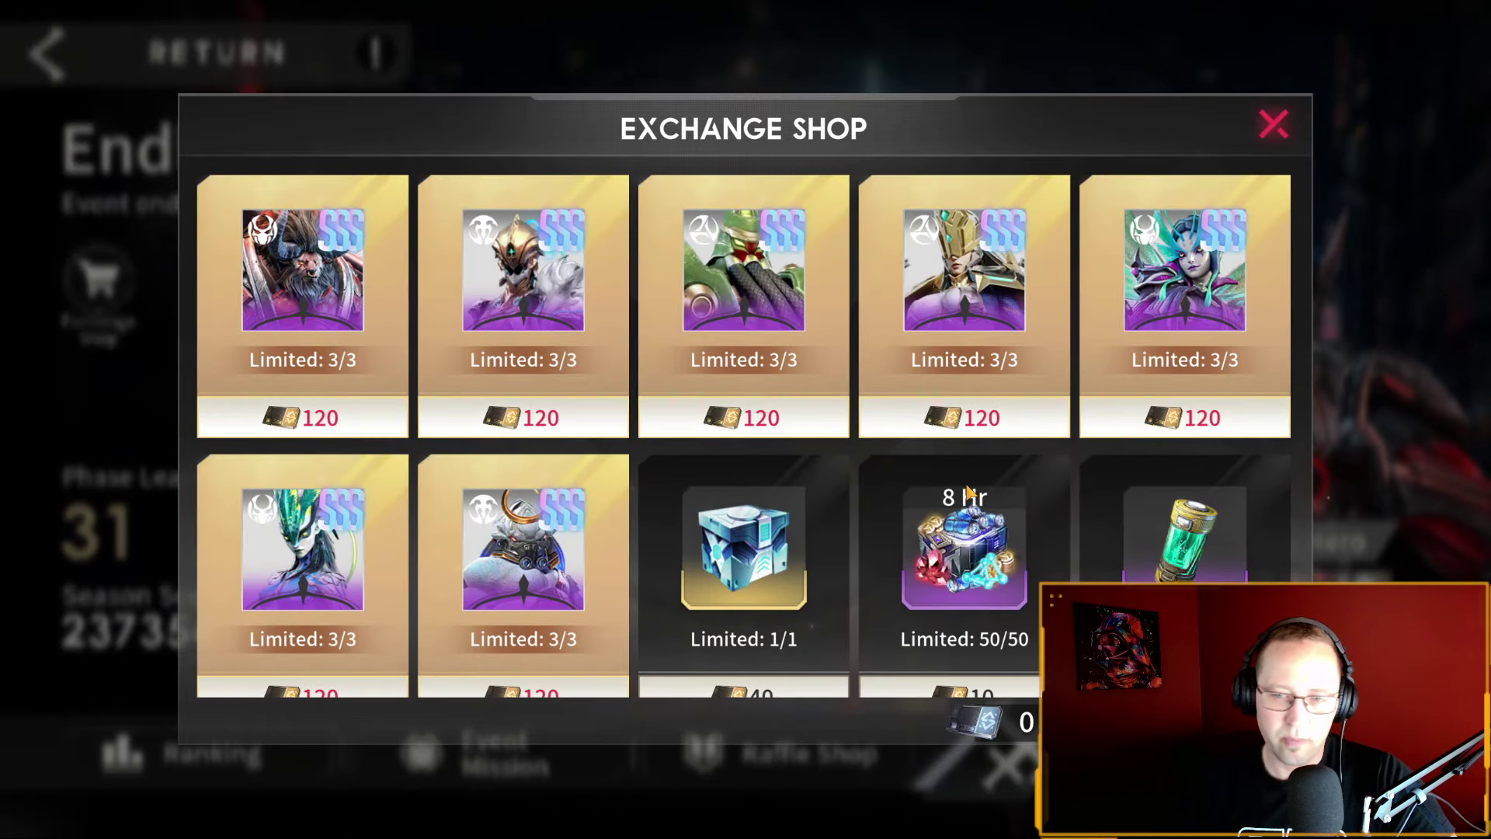
scroll(916, 403, down, 3)
scroll(966, 483, up, 3)
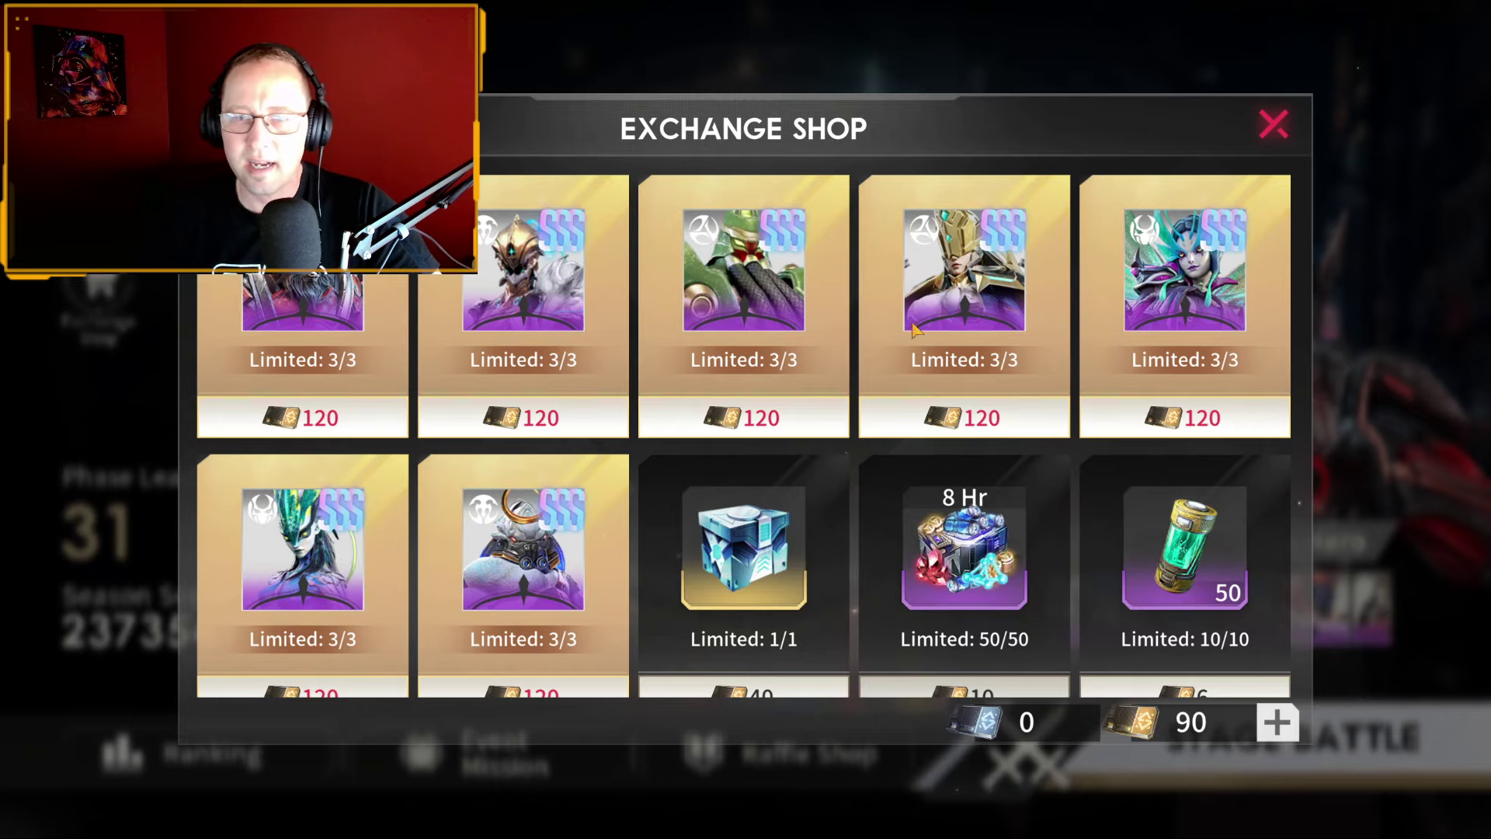
Step: Browse the Exchange Shop's remaining items to the end of the list, return to the hero fragments priced at 25, and close the shop
scroll(872, 435, down, 3)
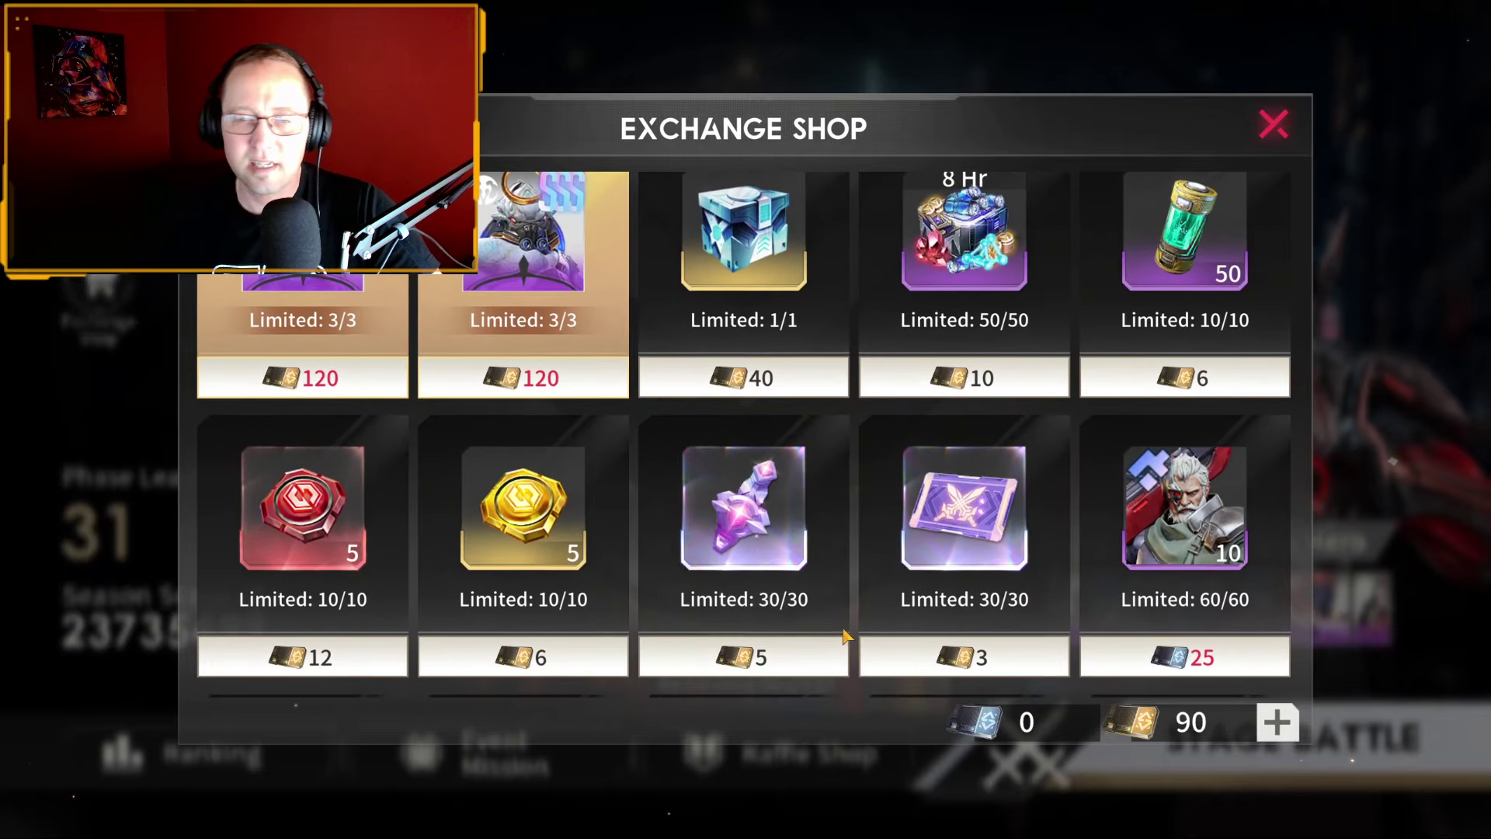
drag(844, 635, 855, 473)
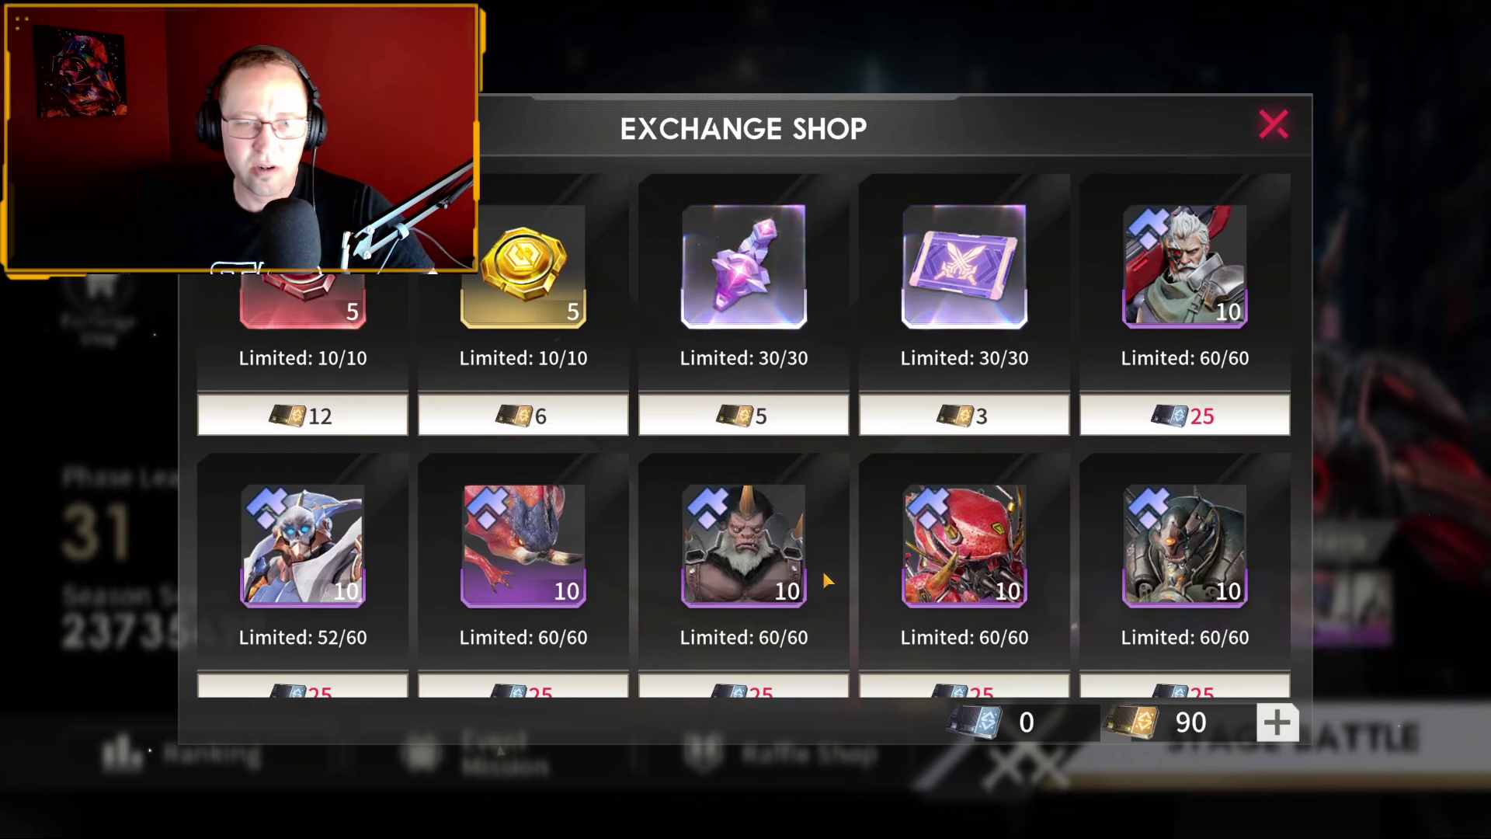
drag(866, 602, 859, 572)
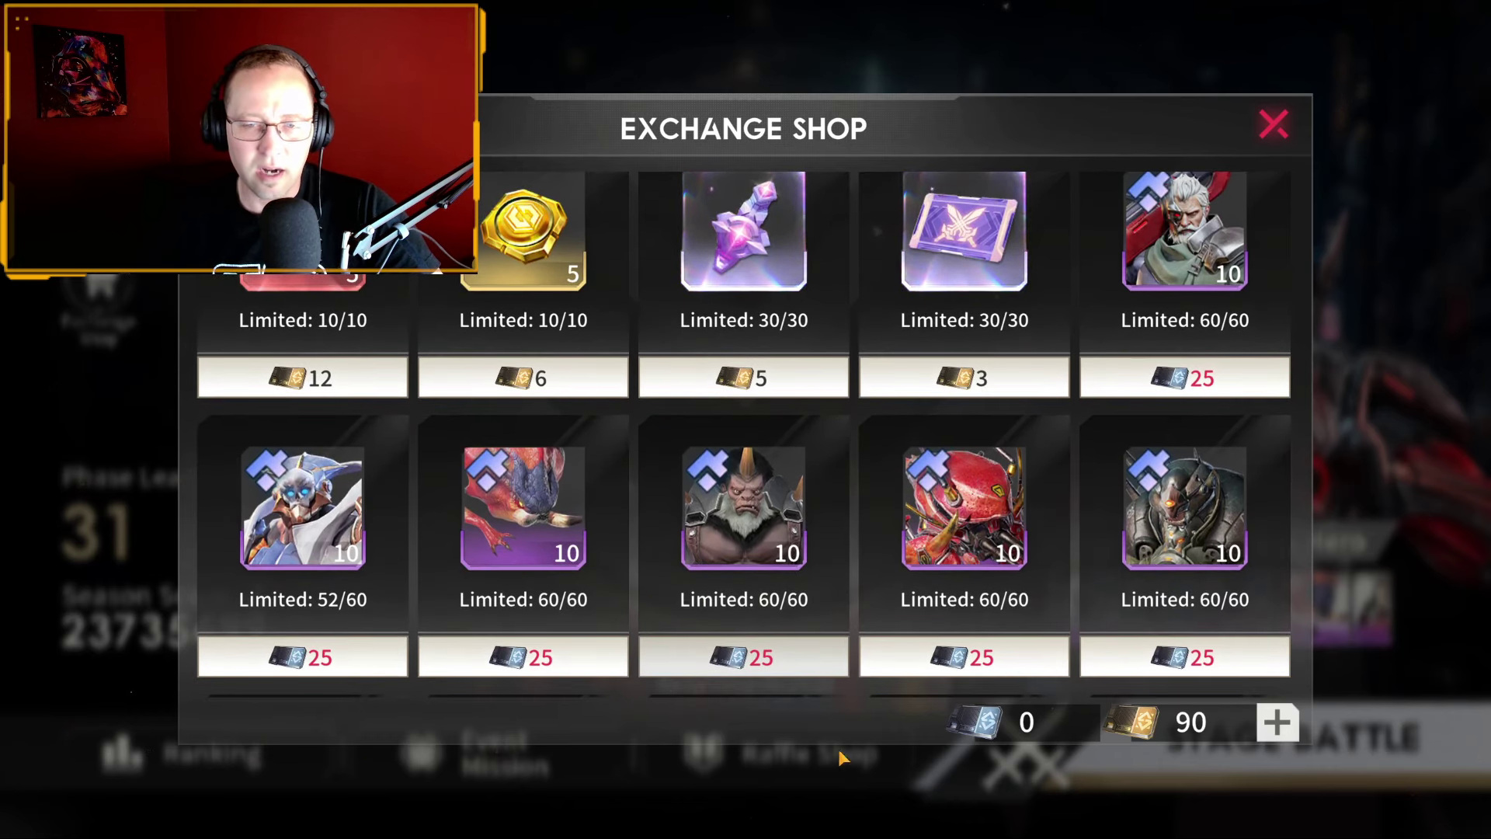
drag(863, 598, 854, 388)
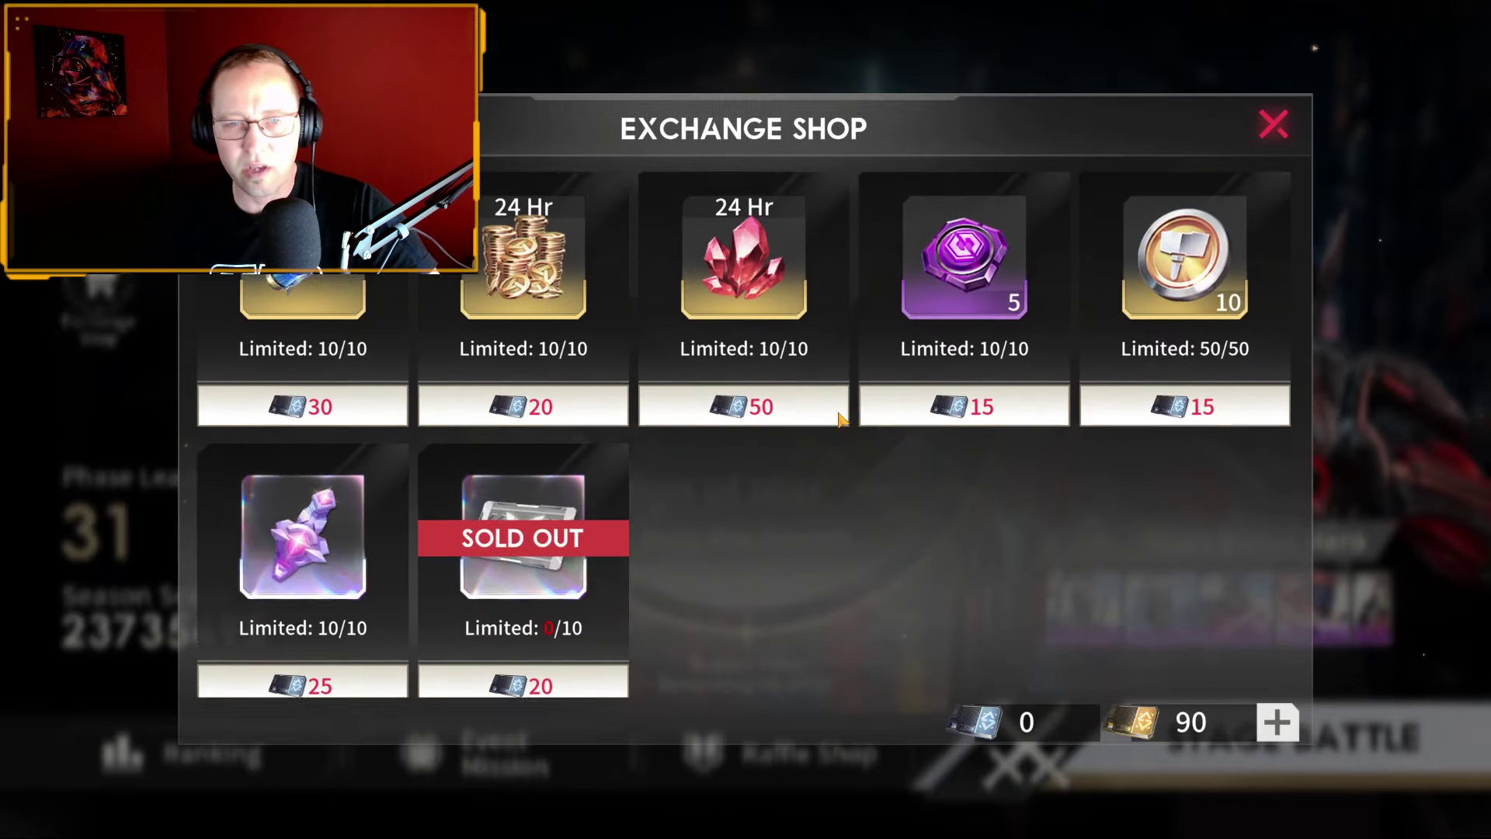
scroll(893, 482, up, 5)
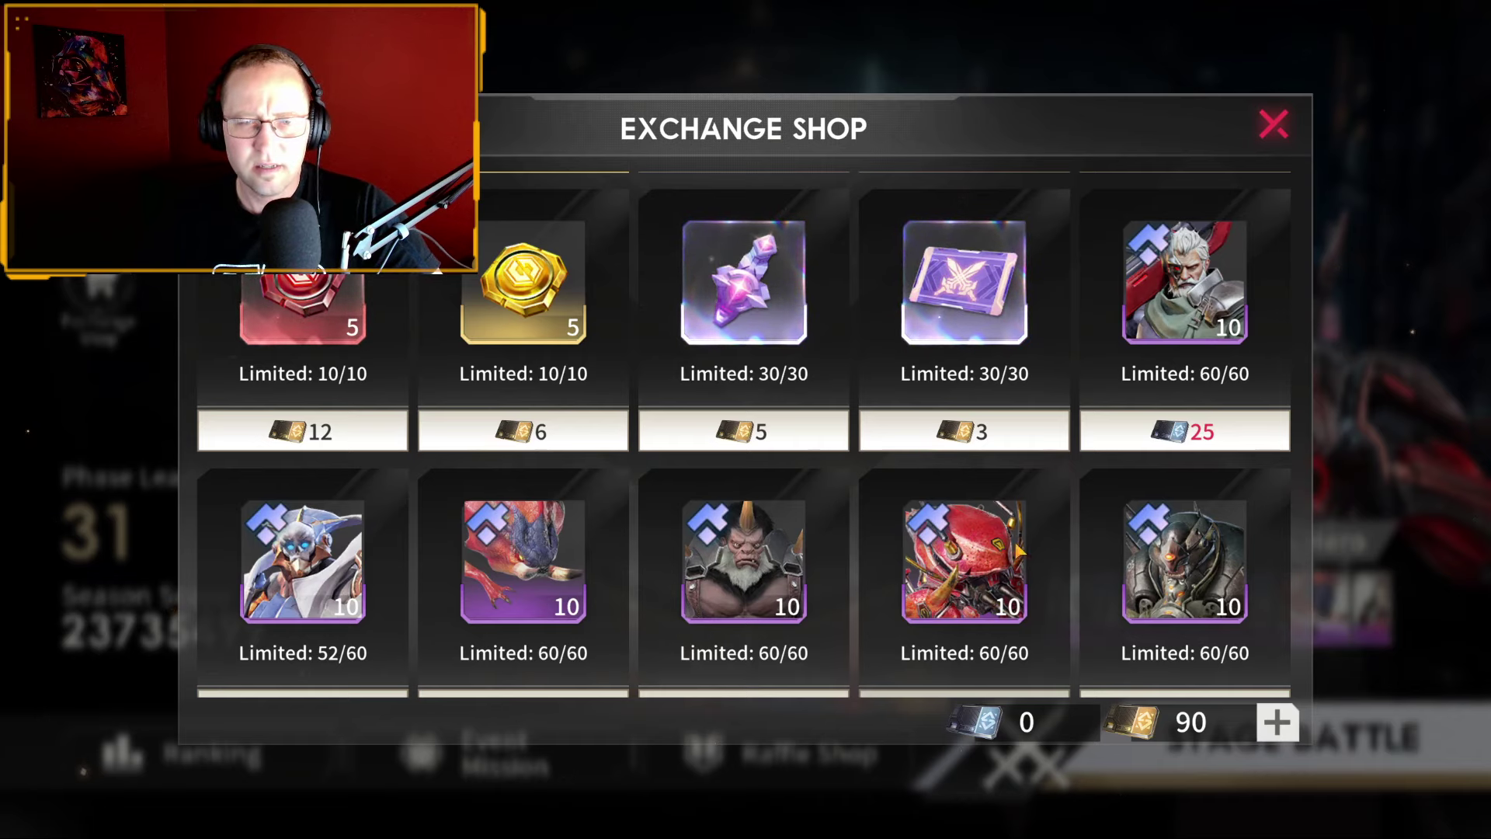
drag(1036, 538, 1048, 472)
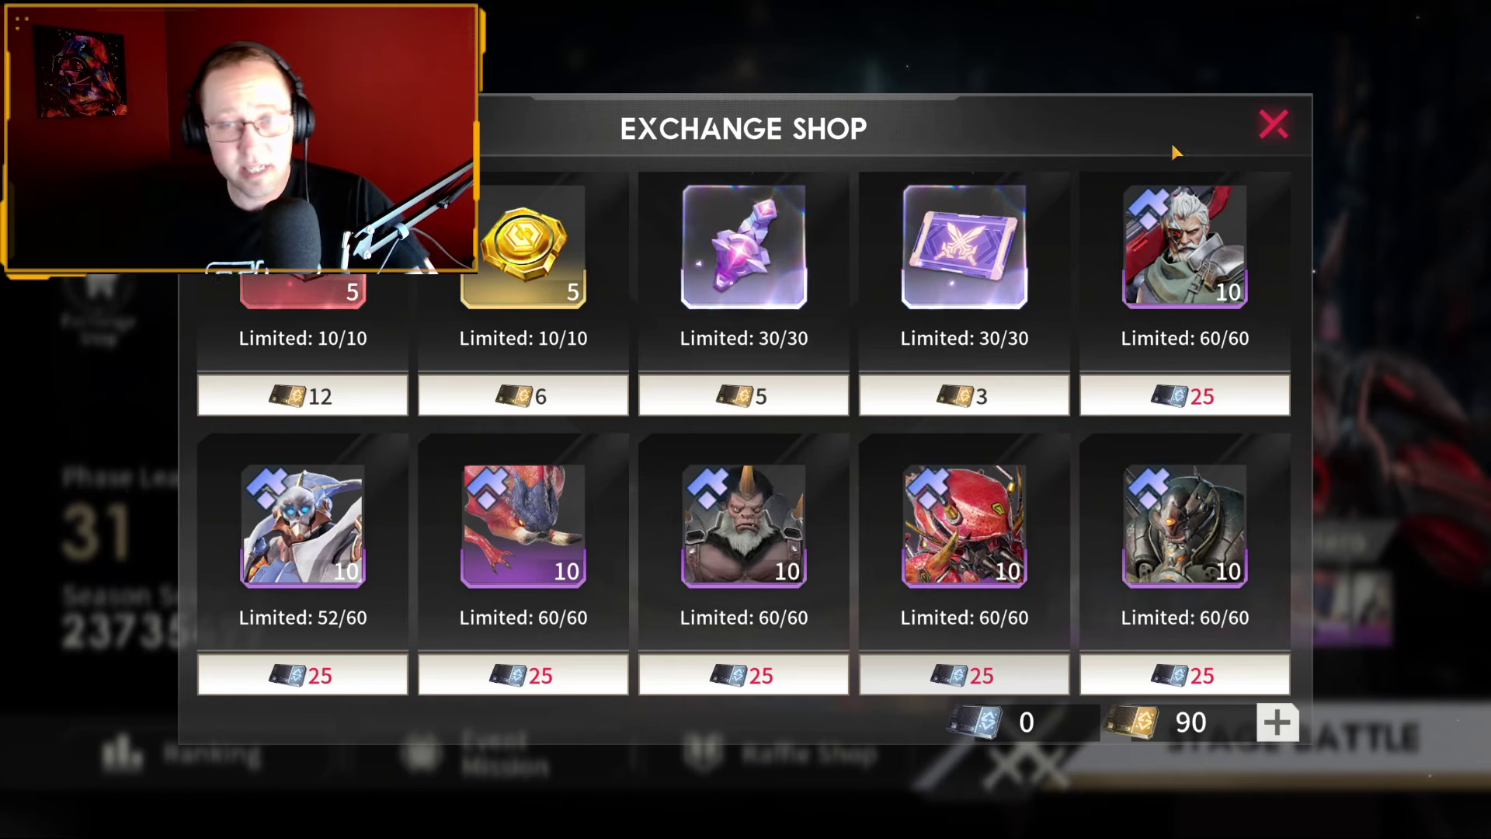
click(1272, 127)
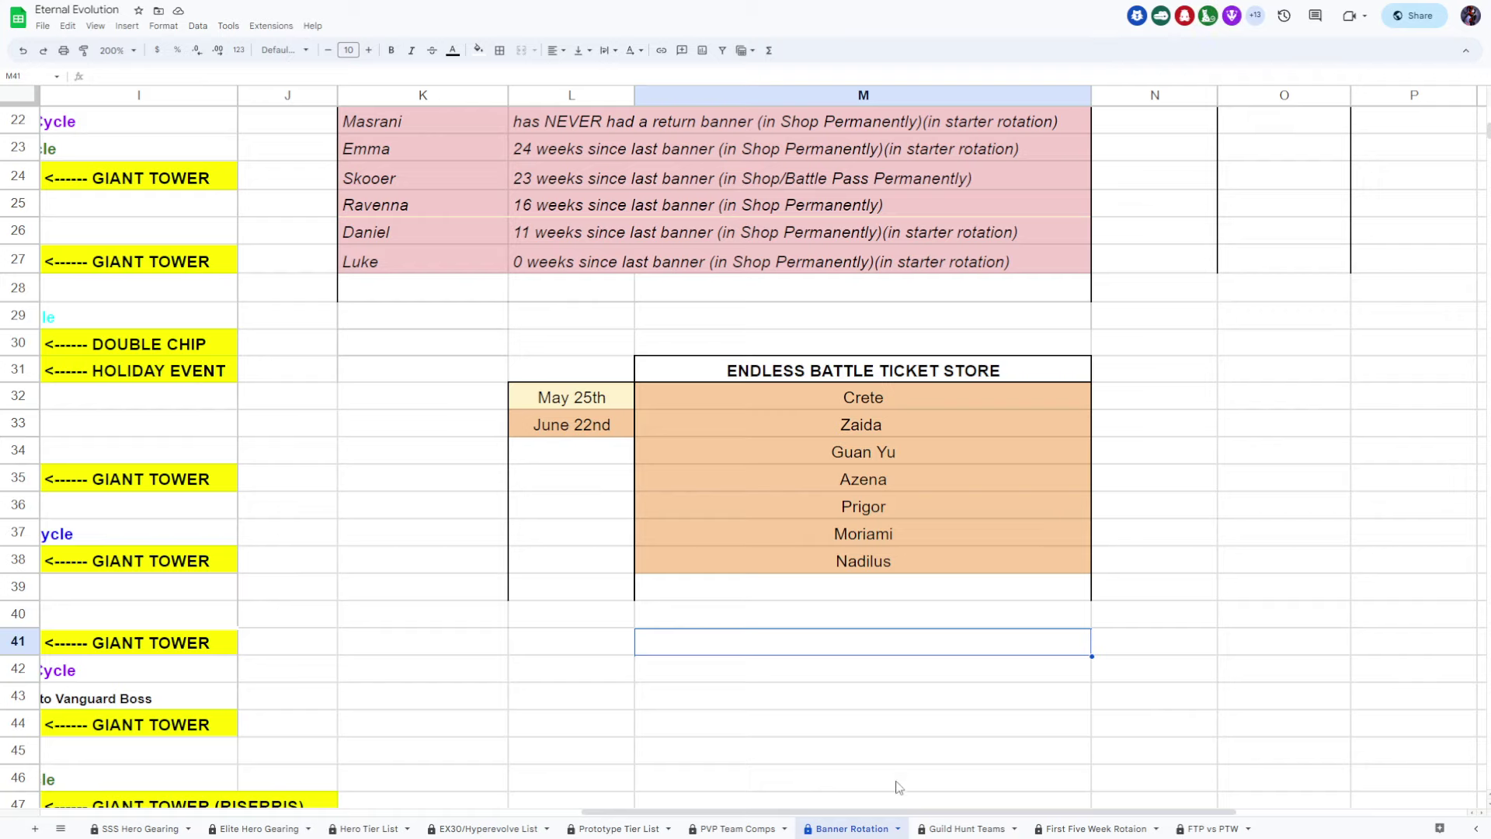
Step: Return to the start of the banner timeline at December 6th and examine the event markers in column I beside the winter banners
scroll(1037, 547, down, 1)
scroll(1036, 544, up, 10)
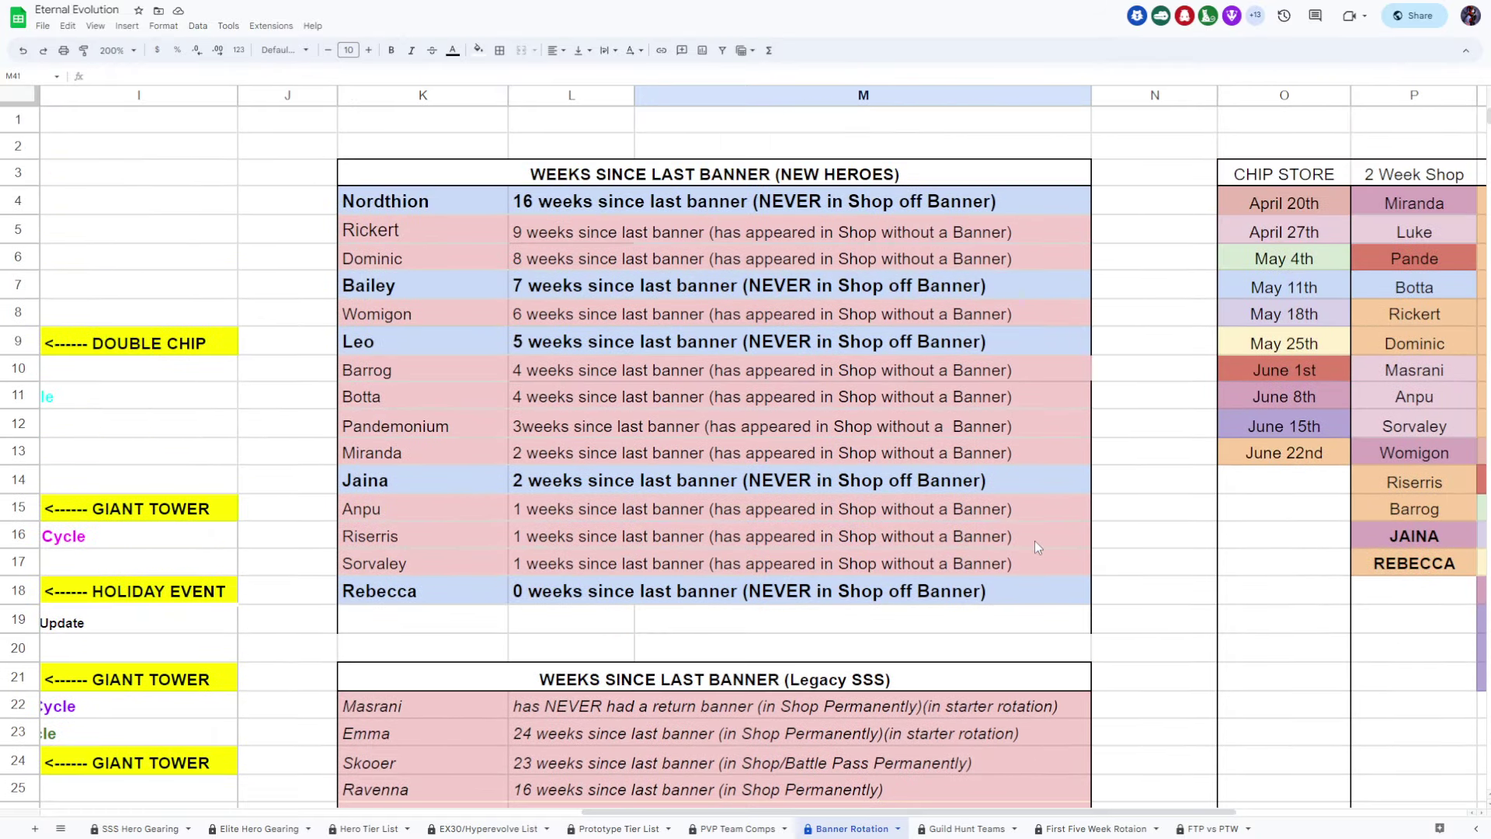
drag(901, 816, 409, 813)
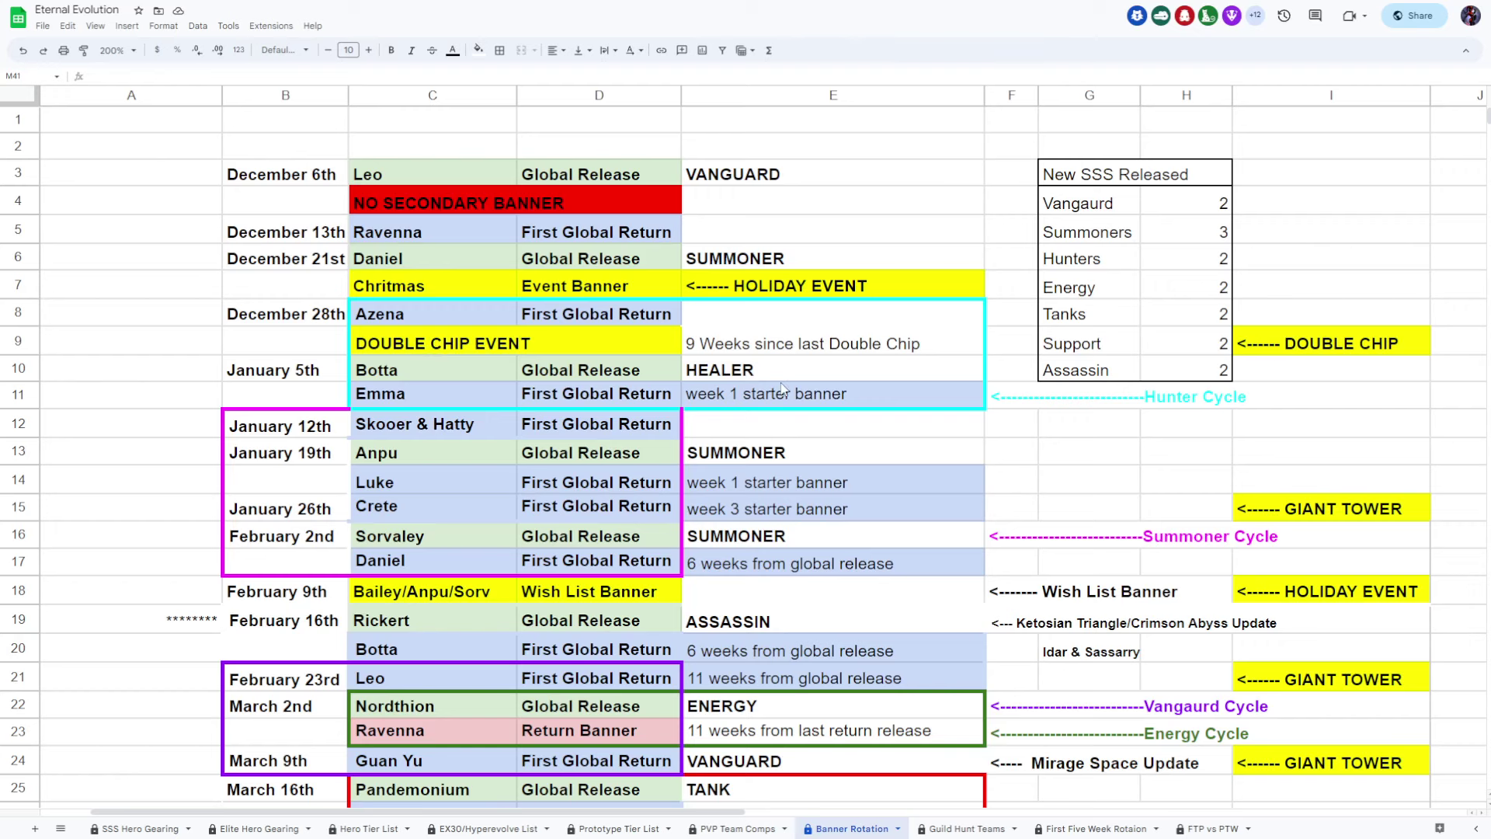
scroll(782, 388, down, 1)
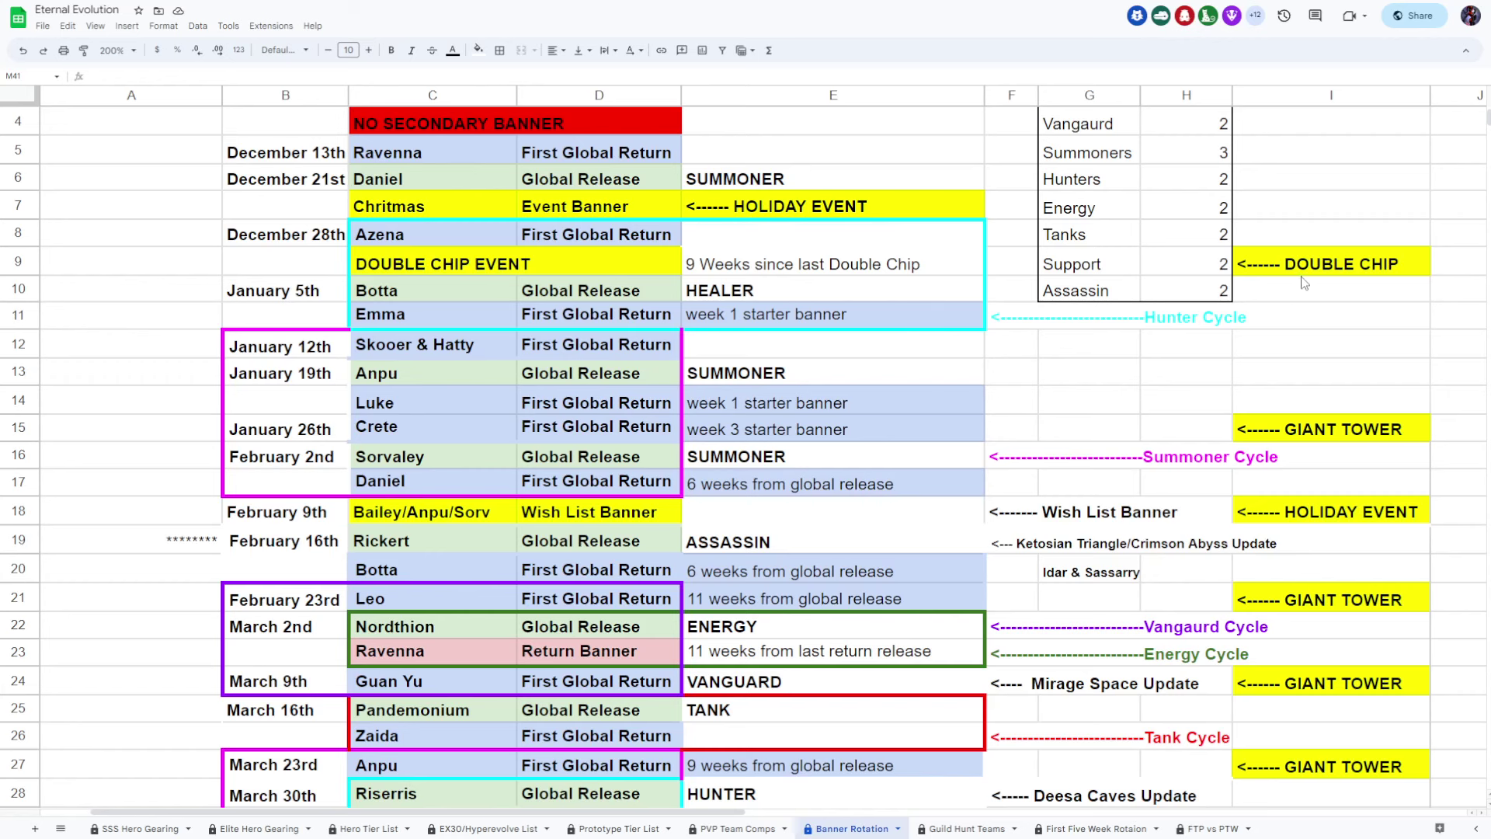
scroll(1364, 487, down, 1)
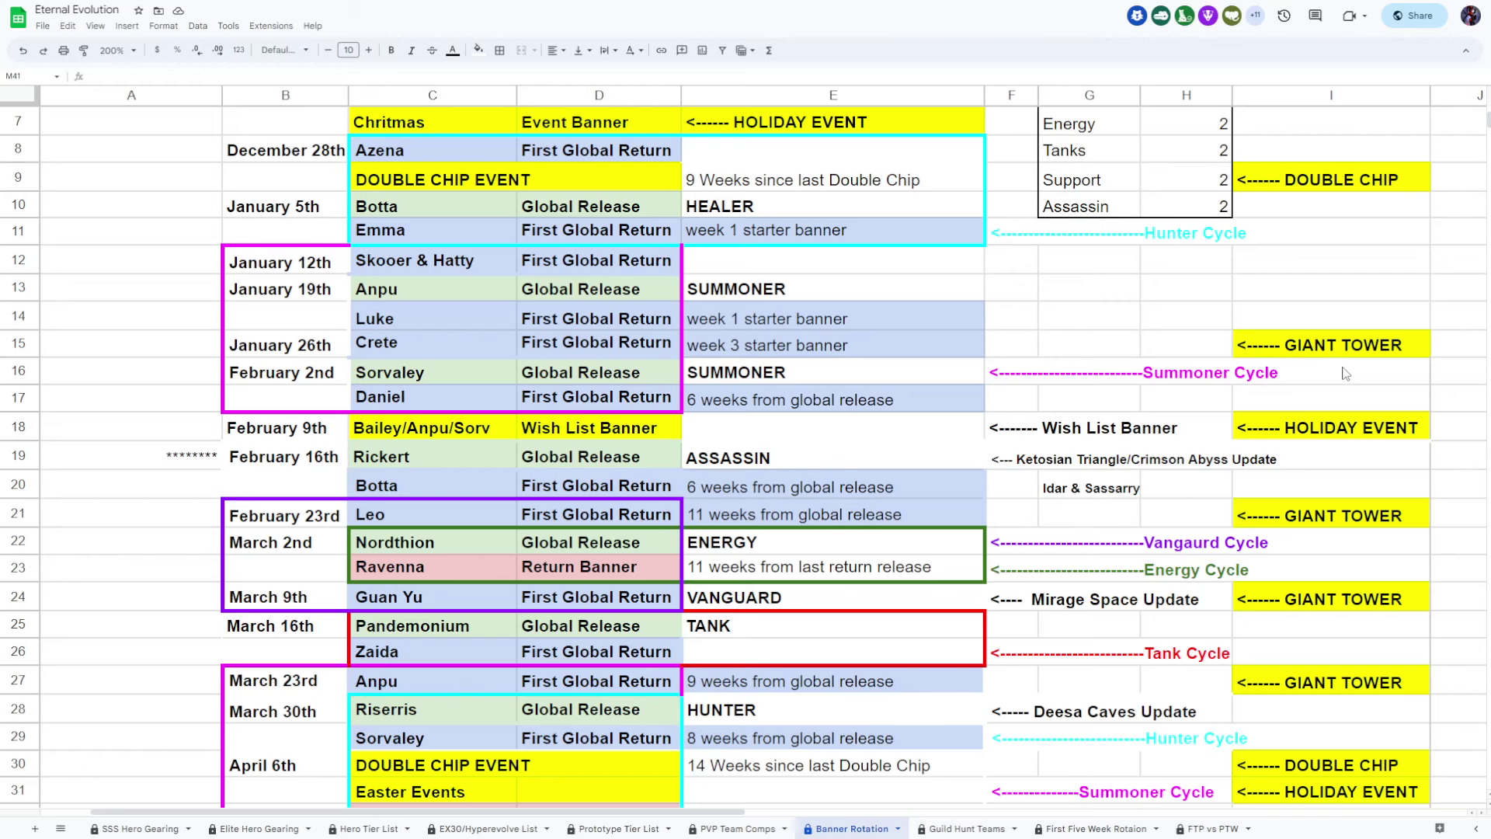
scroll(1351, 413, down, 1)
scroll(1336, 326, up, 3)
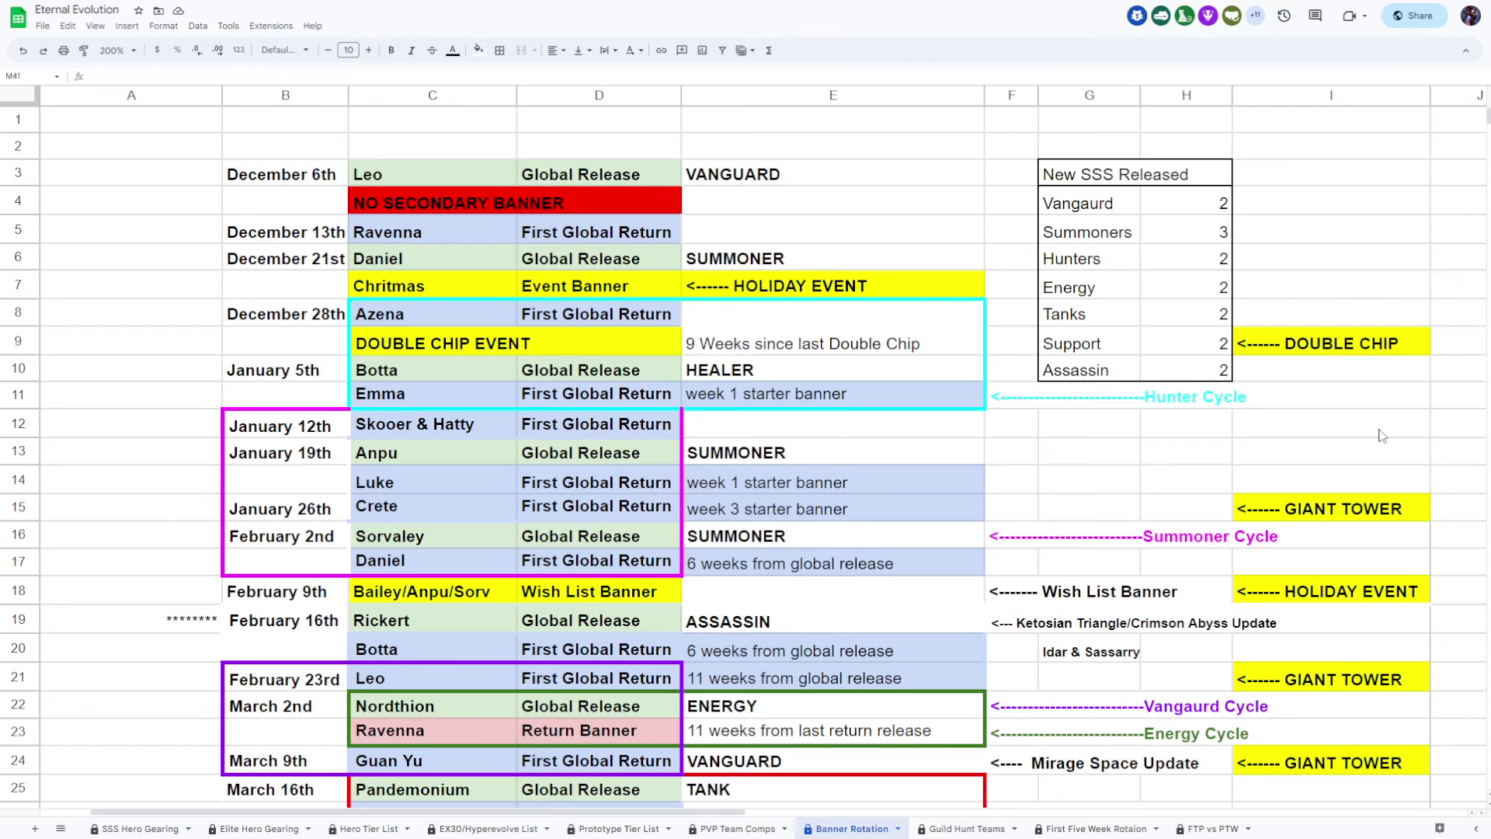
Step: Follow the banner timeline from December through June 1st, comparing the Giant Tower, Double Chip and Holiday Event markers with the hero banners
scroll(1320, 364, down, 3)
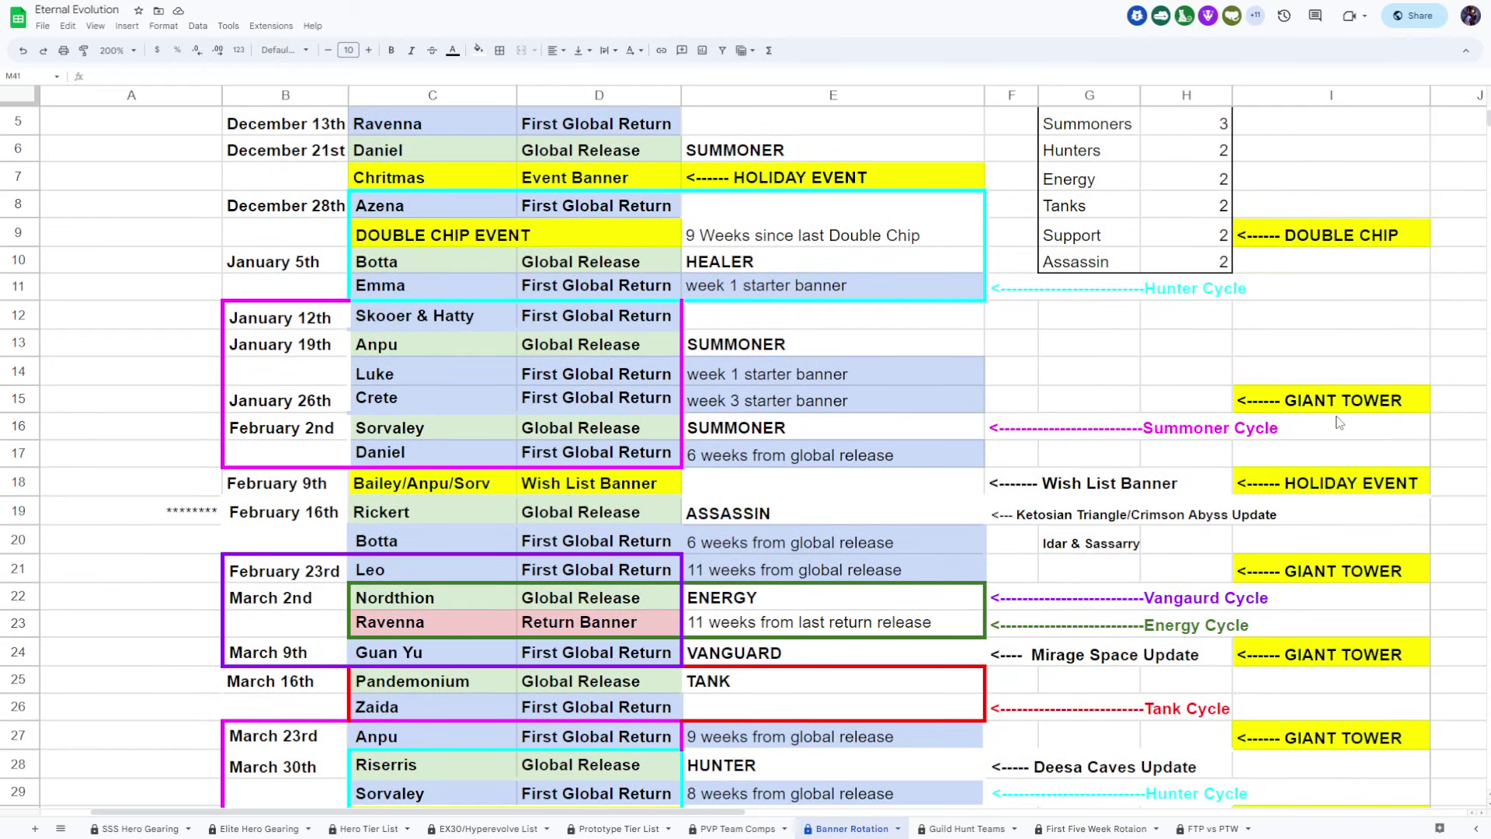
scroll(1344, 416, down, 3)
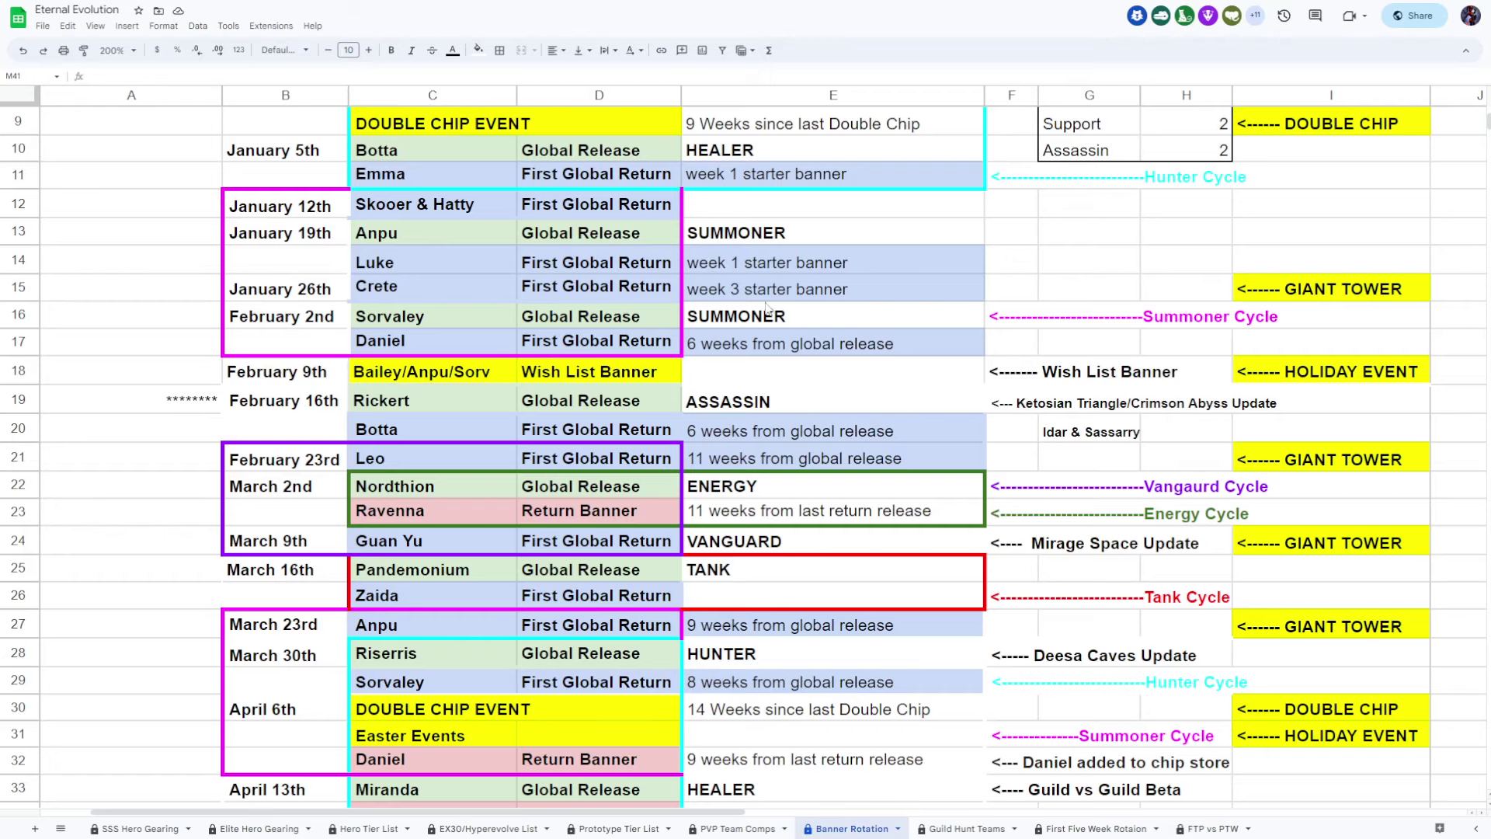
scroll(1337, 301, down, 5)
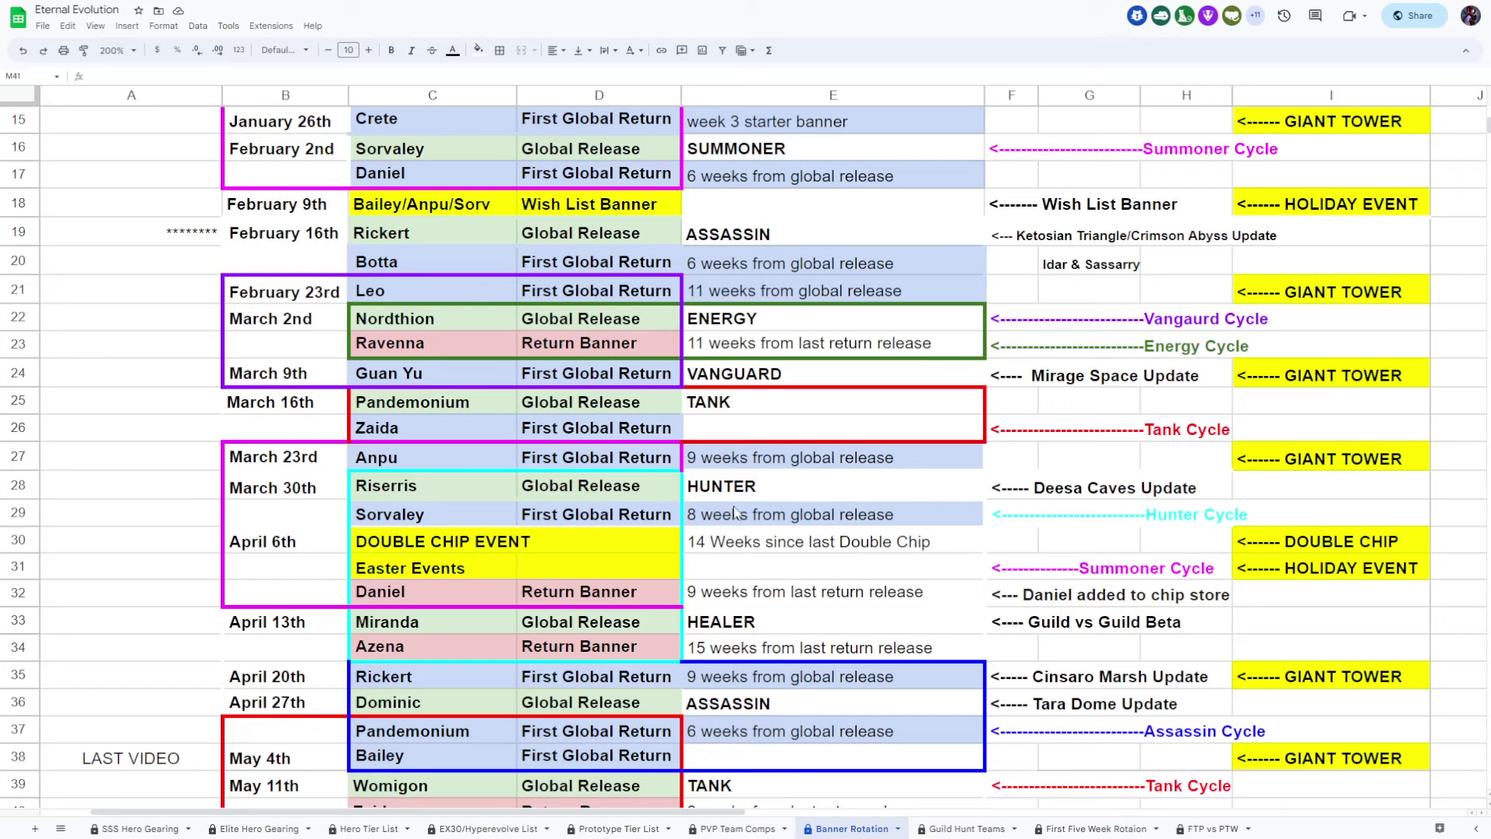
scroll(1285, 284, up, 1)
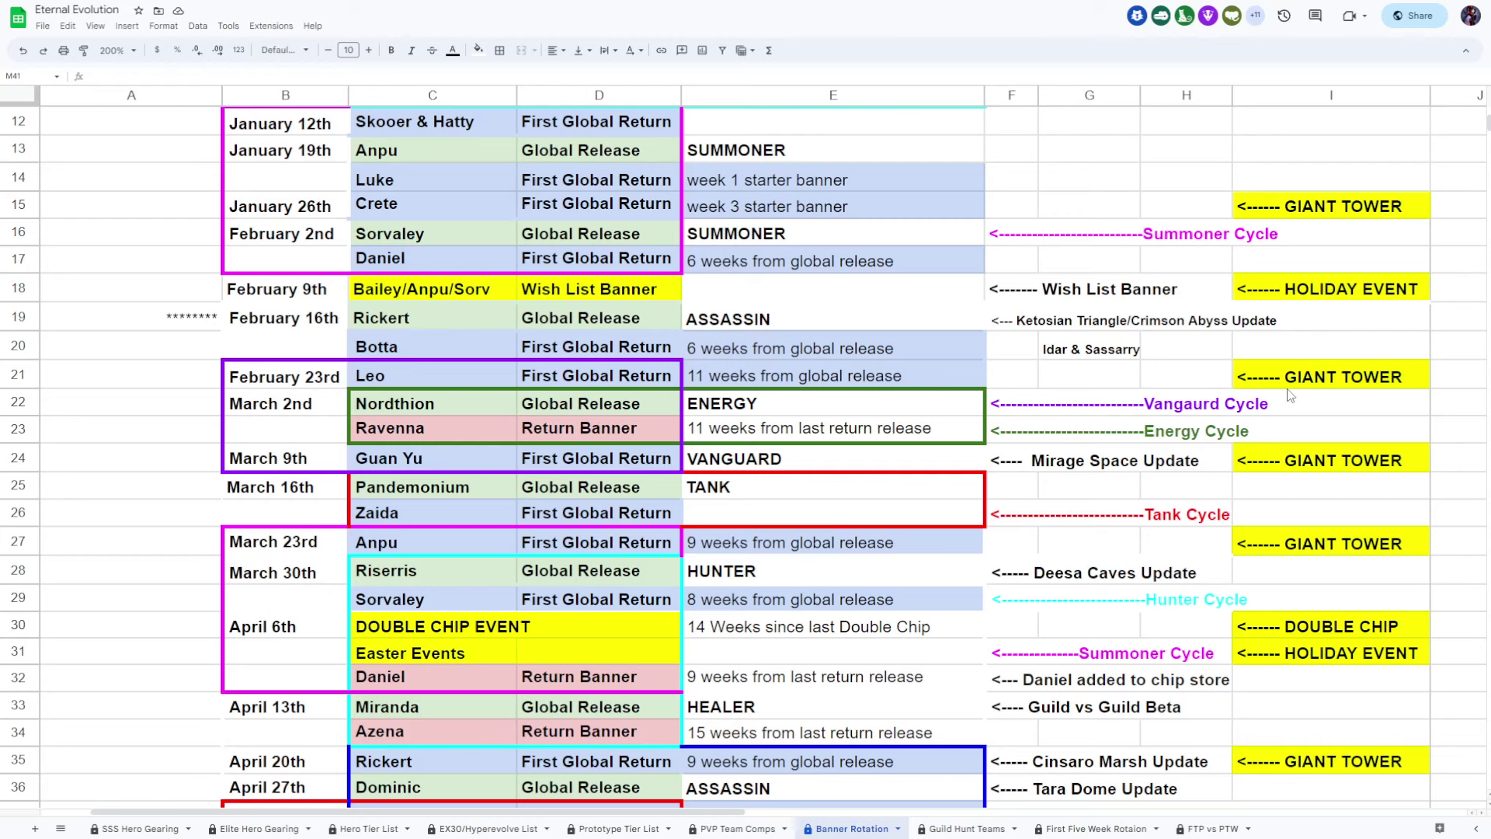
scroll(1305, 435, down, 3)
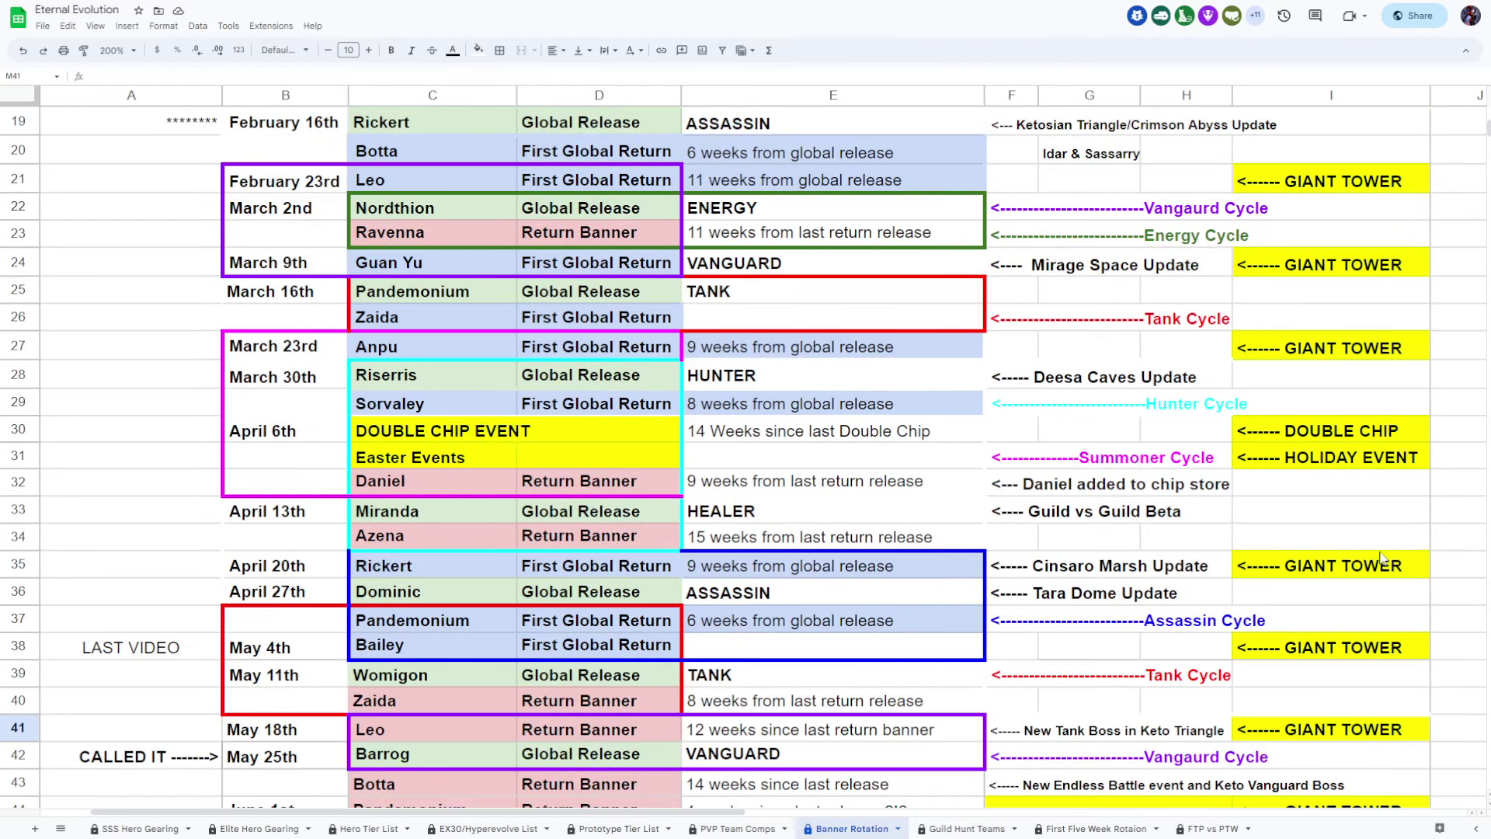
scroll(1381, 557, down, 1)
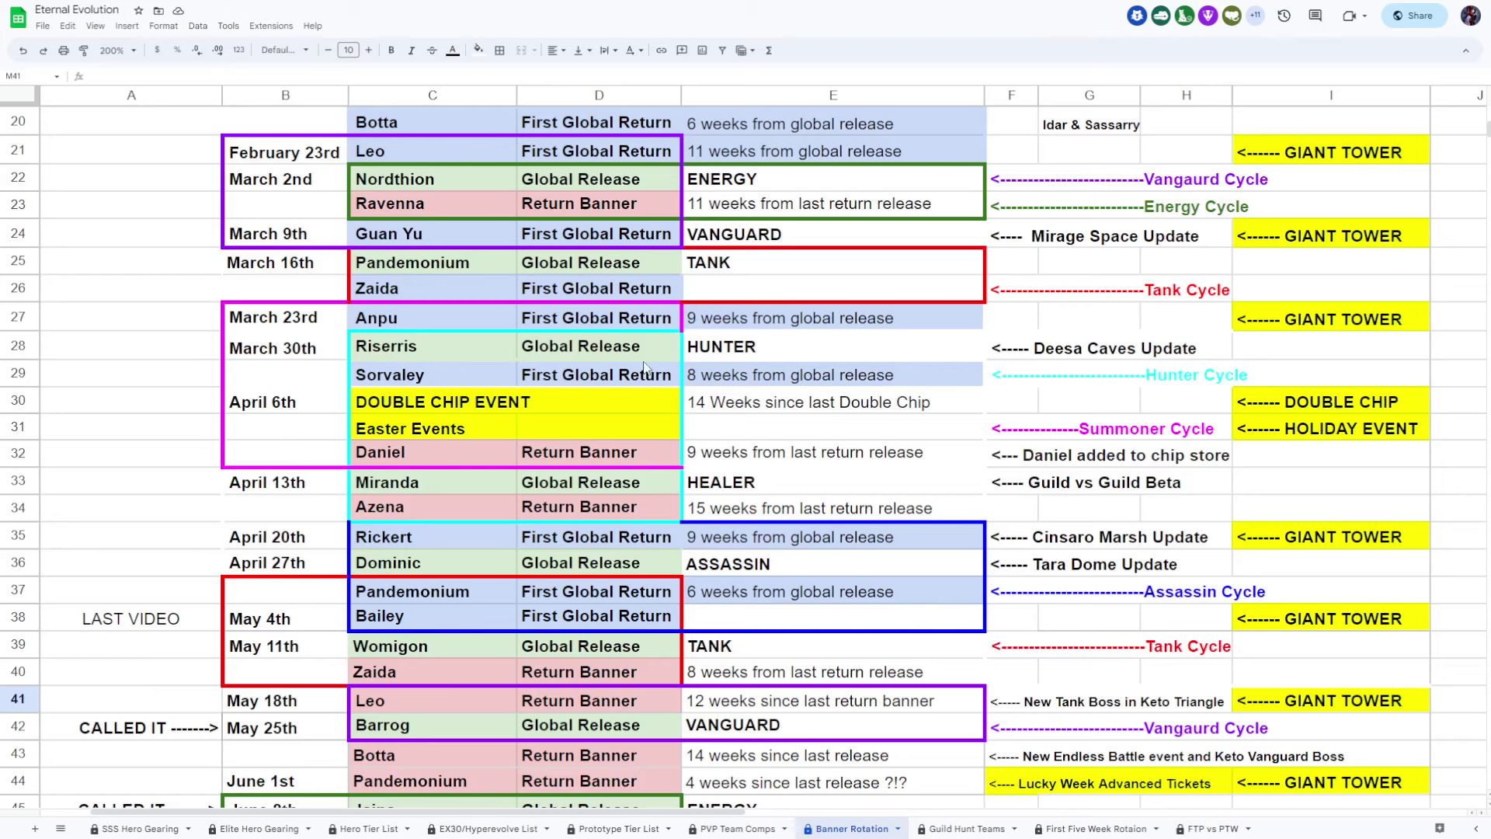
Step: Review the December to February banners again and highlight the February 9th Wish List Banner in B18:D18, ending on the empty cell E18
scroll(697, 382, up, 1)
scroll(697, 382, up, 2)
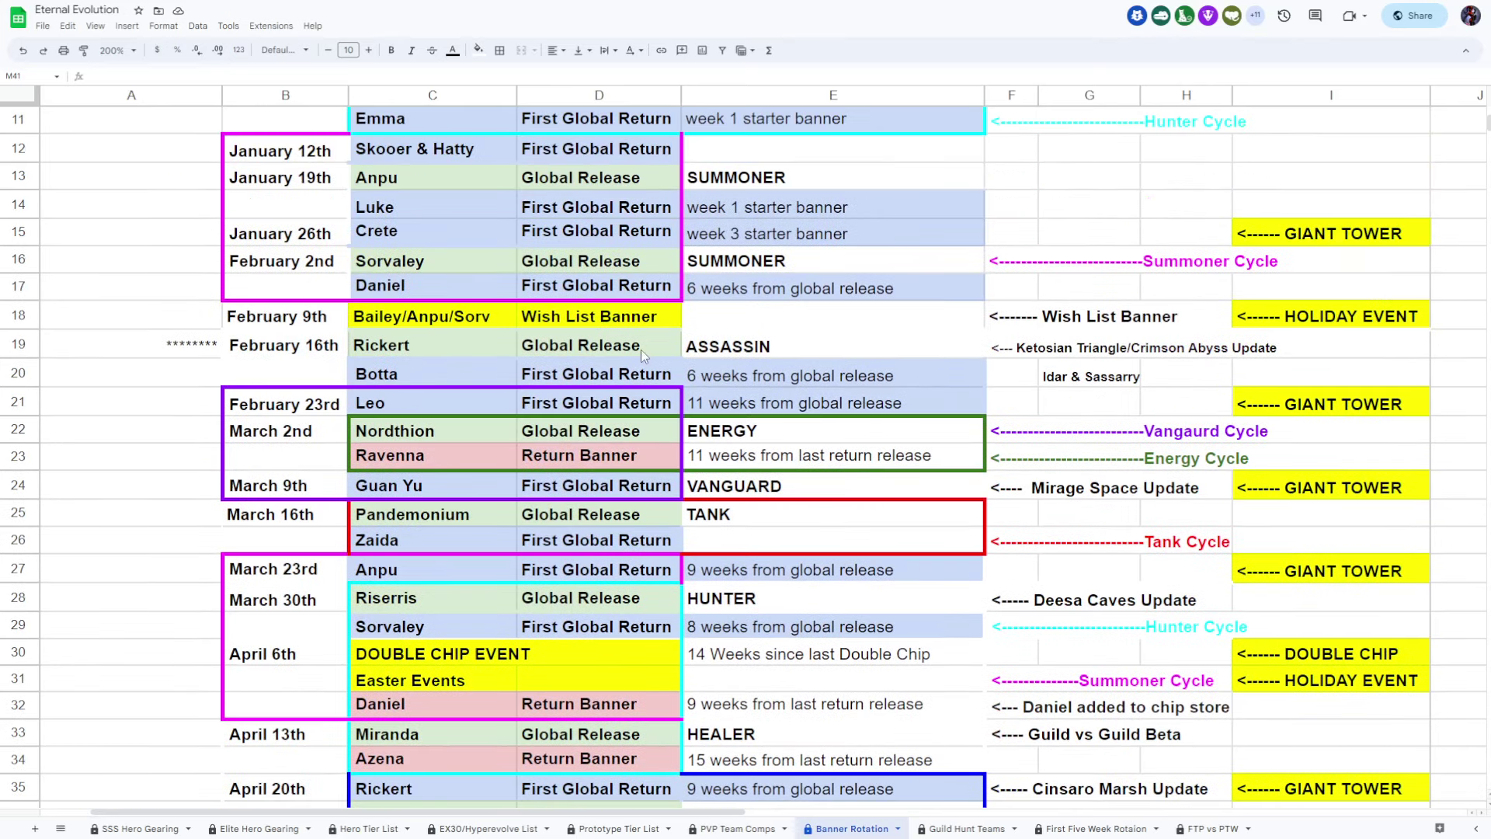
scroll(640, 349, up, 1)
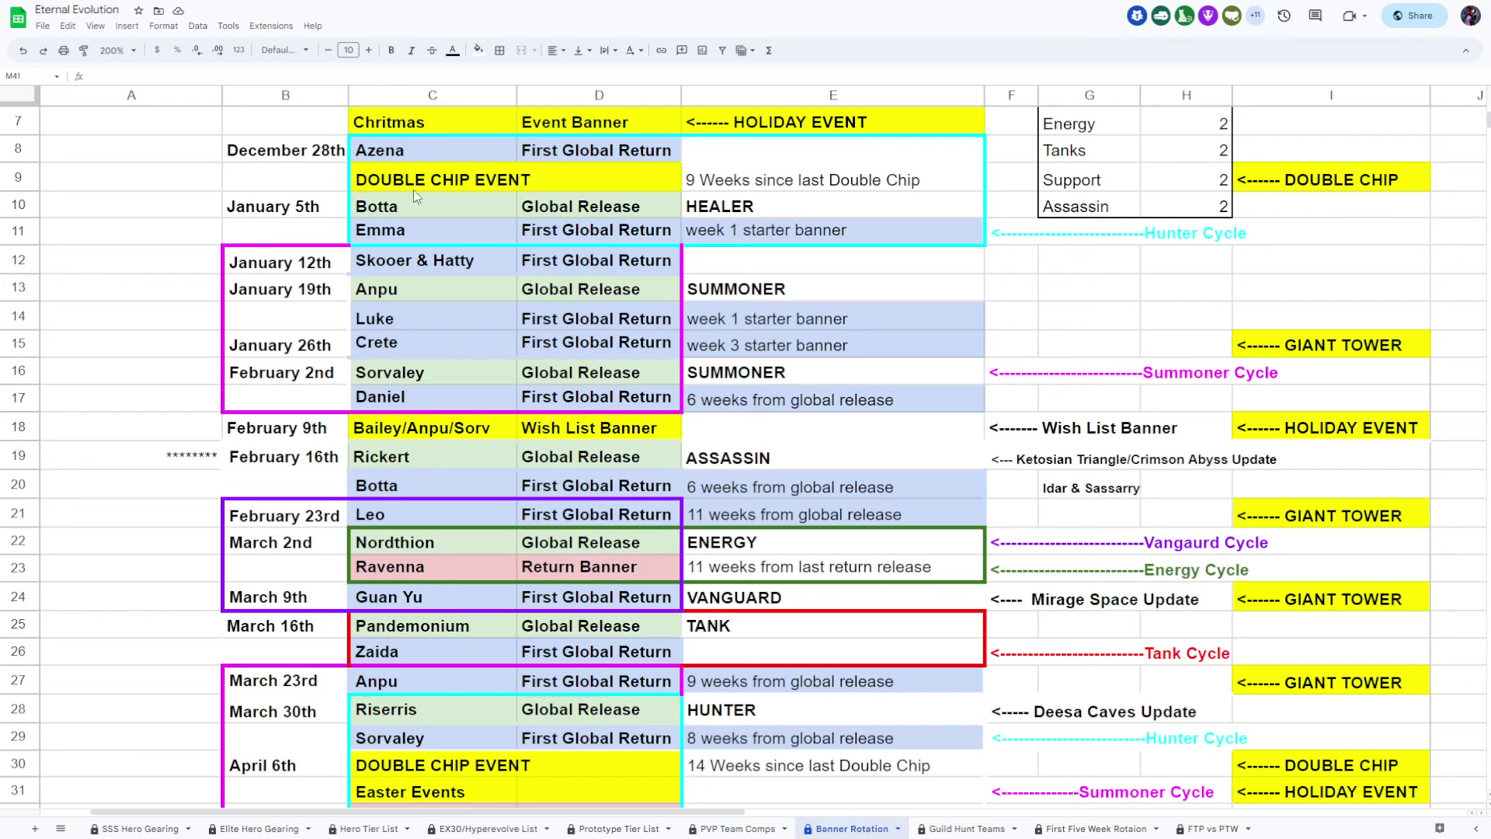
scroll(419, 203, down, 1)
scroll(418, 203, up, 3)
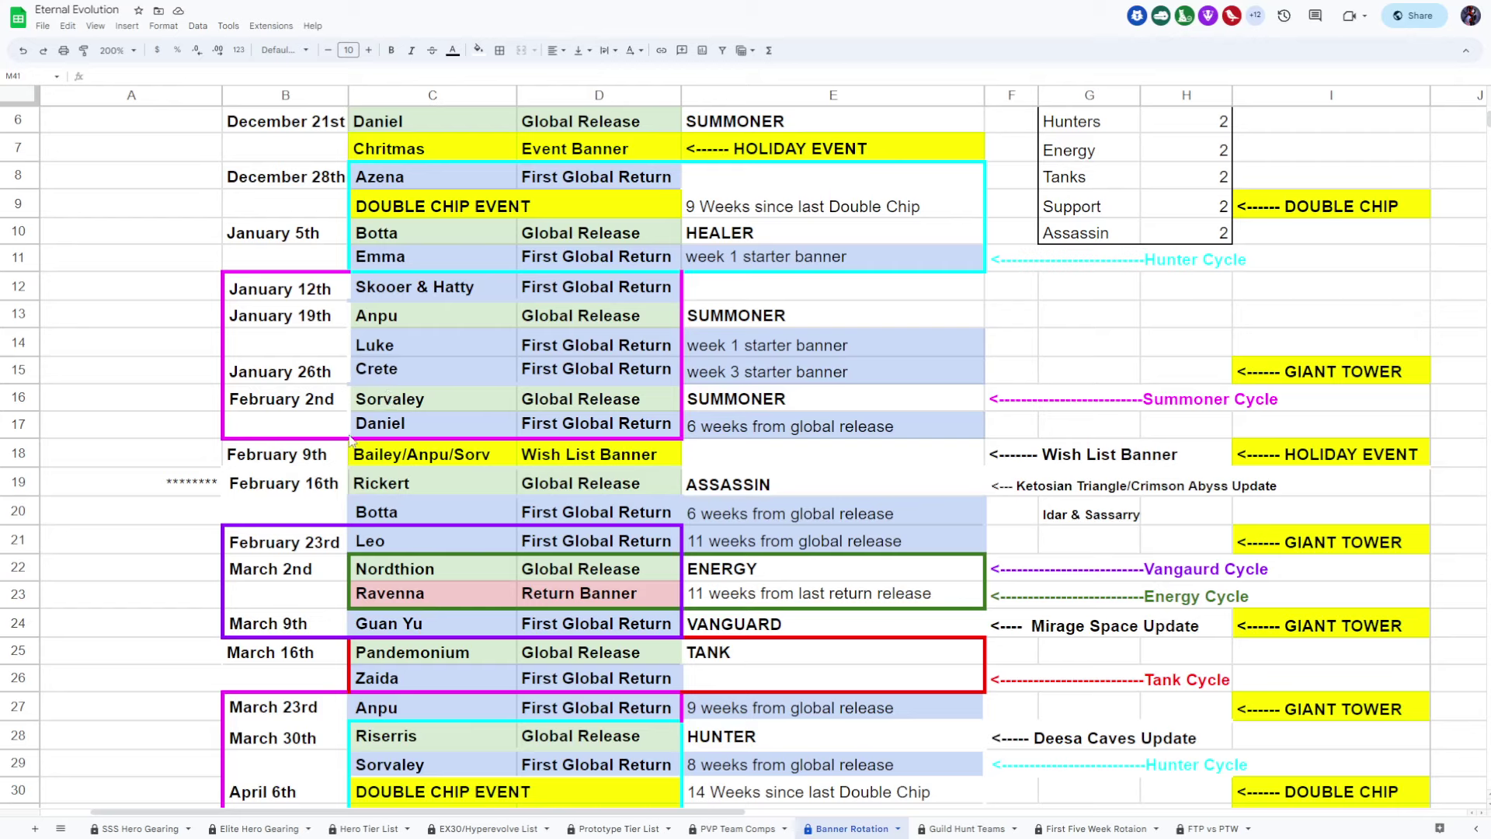
drag(289, 458, 590, 458)
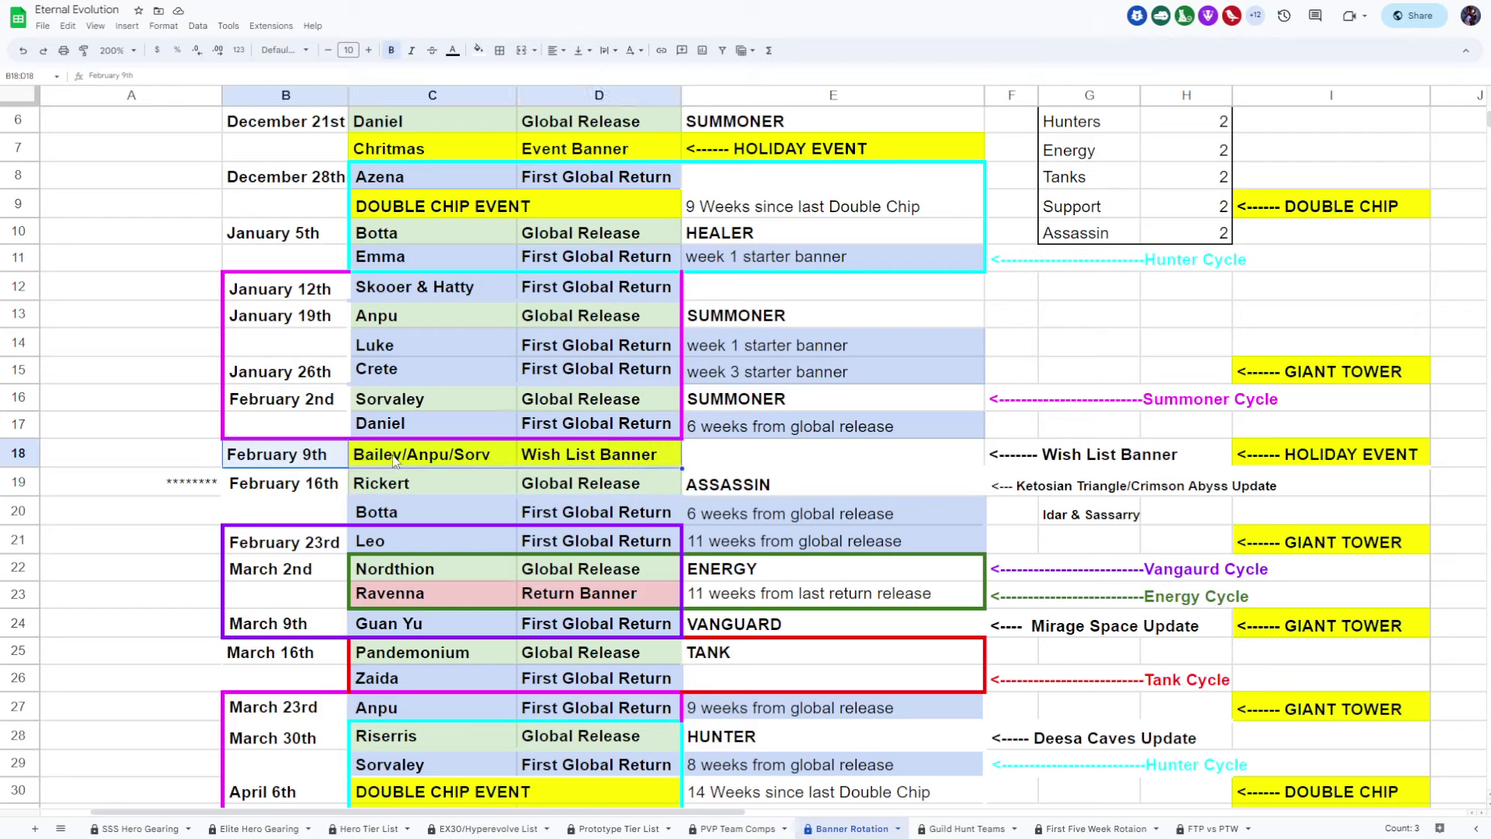
click(738, 464)
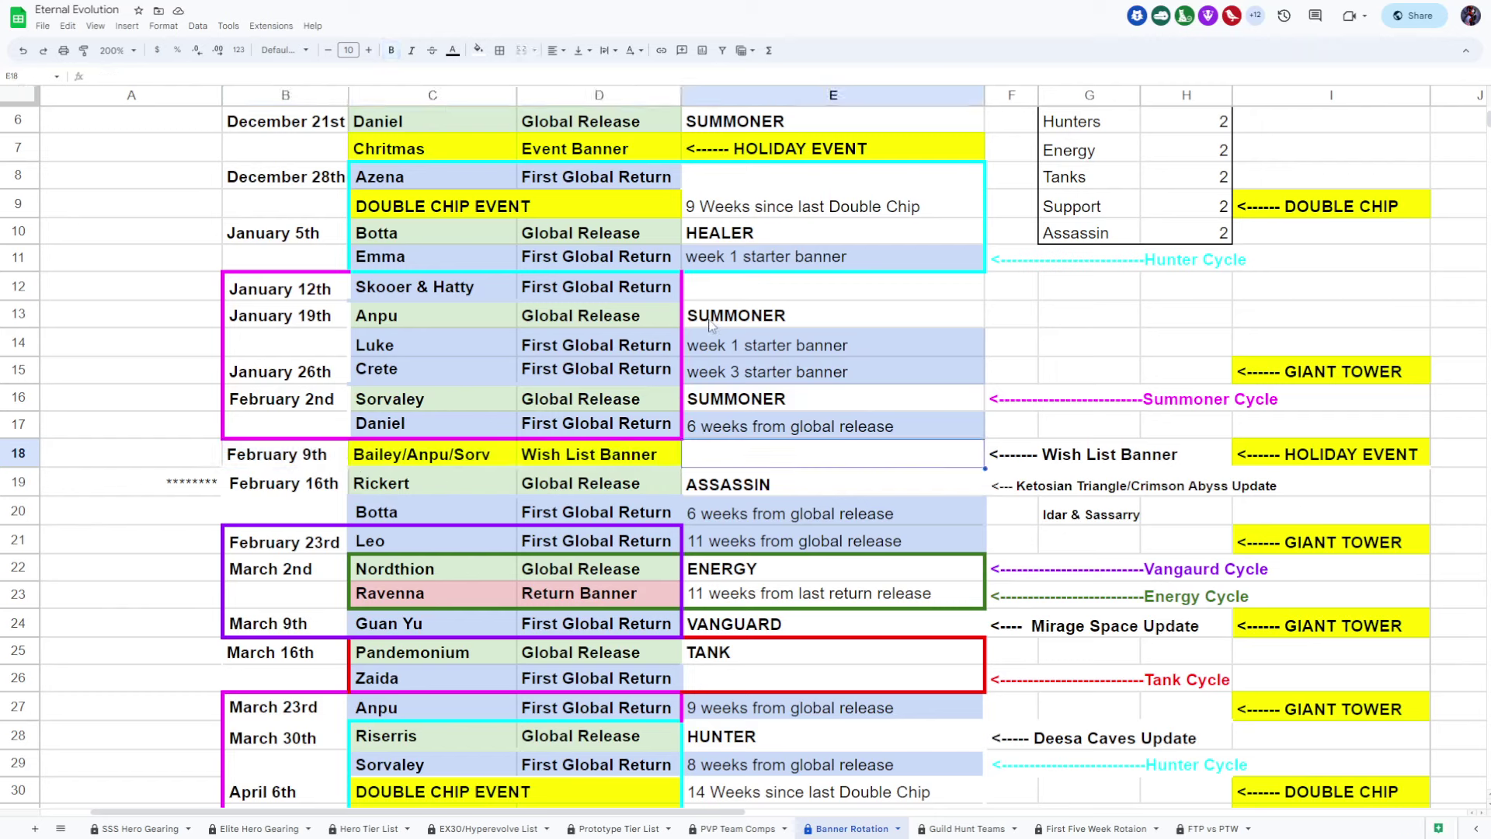
Step: Highlight the February 9th and February 16th banner rows in B18:E19 and examine the update notes beside them
scroll(710, 326, down, 2)
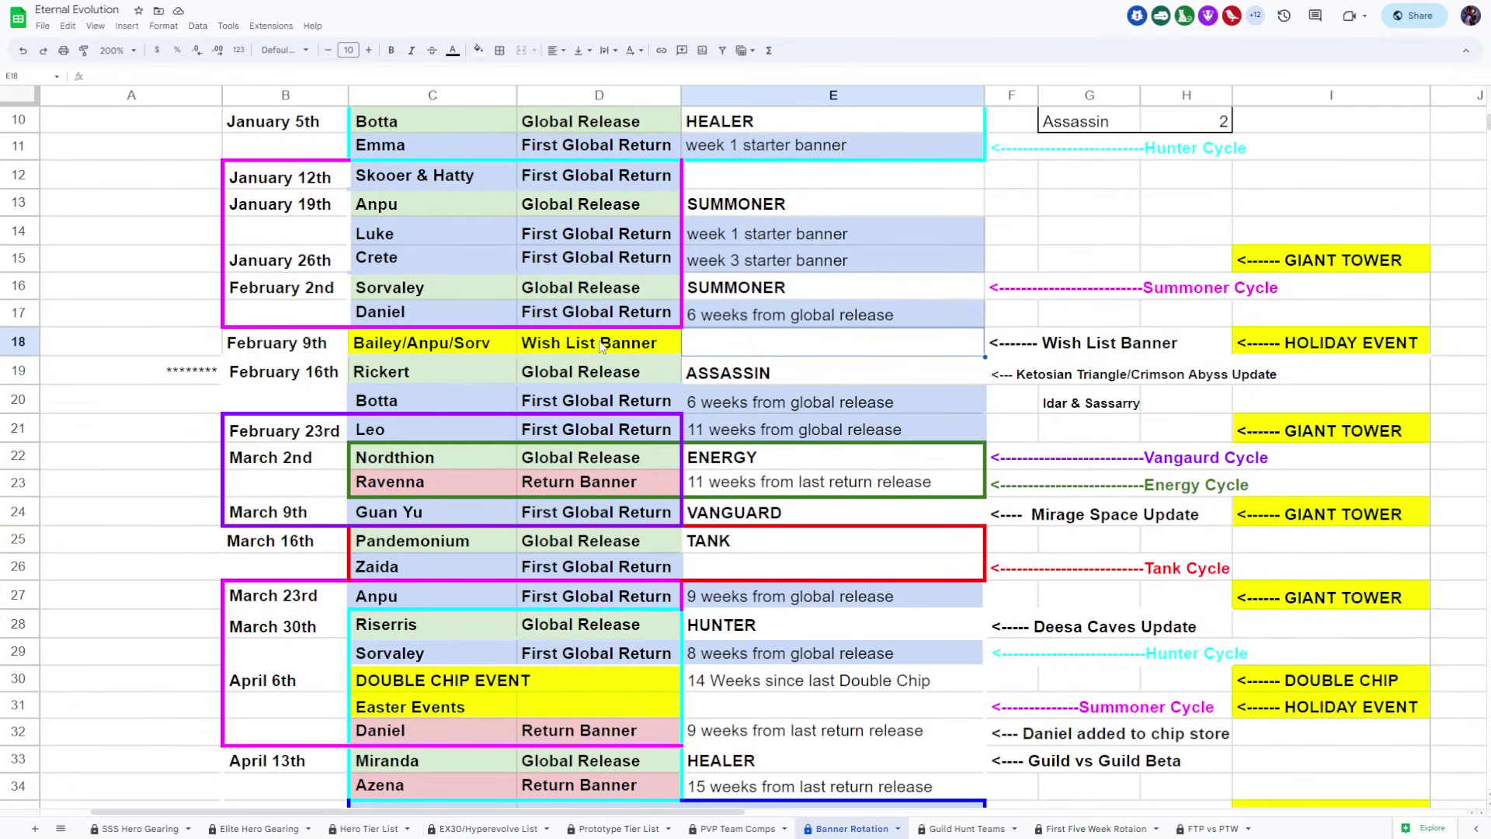
scroll(646, 354, down, 2)
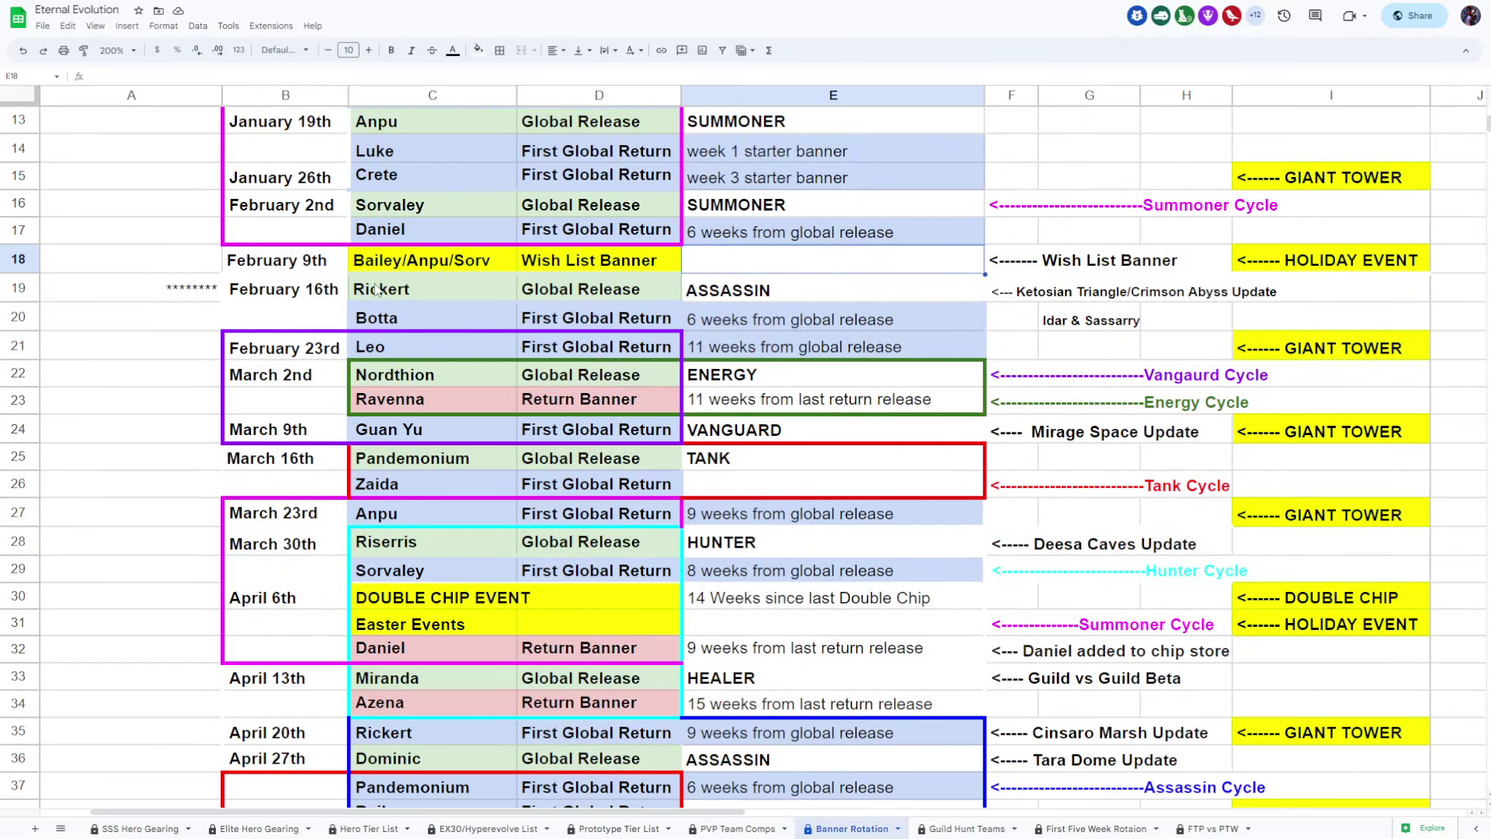
drag(324, 295, 976, 269)
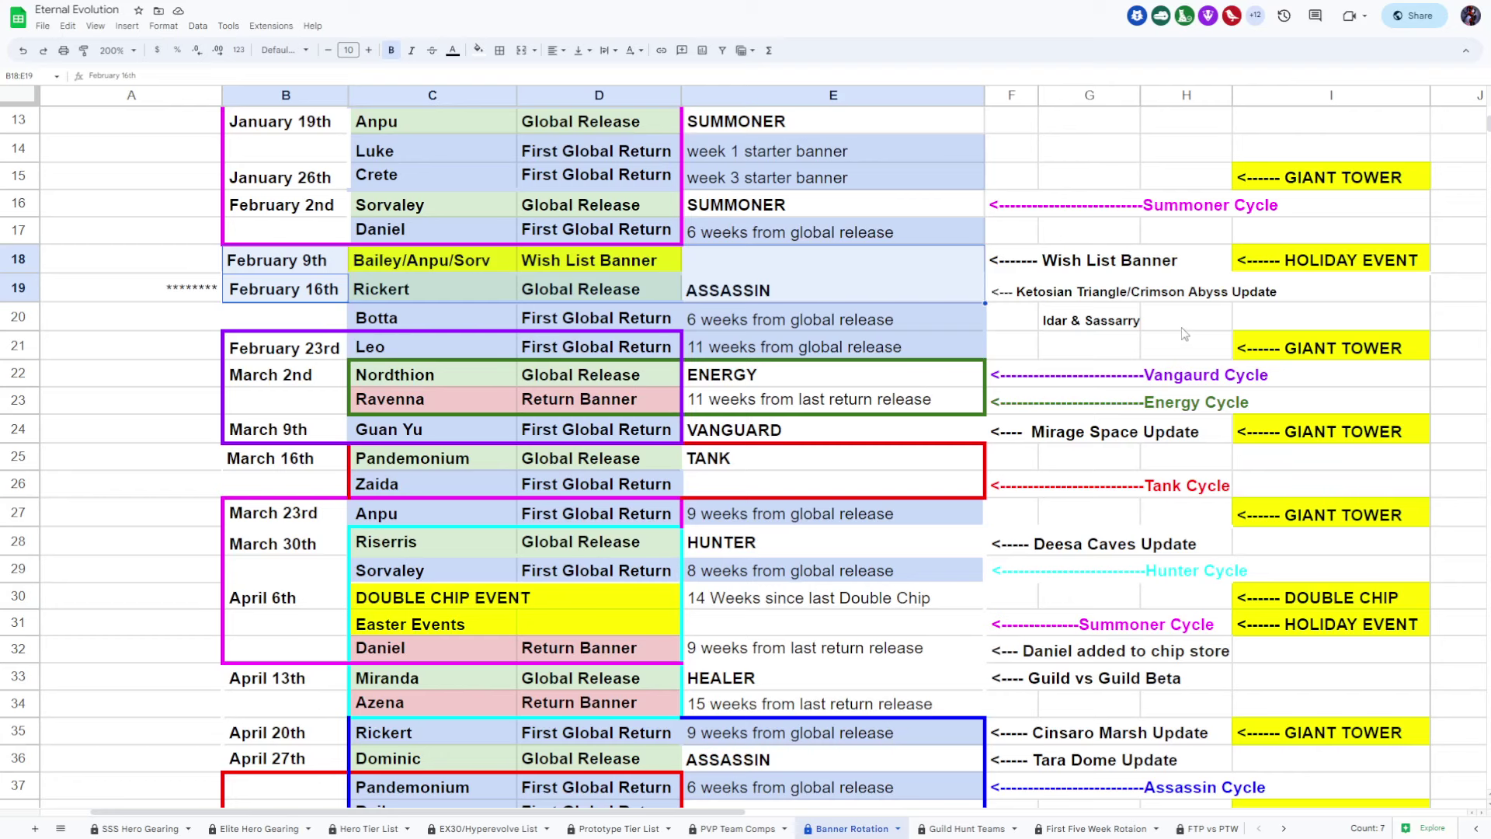
scroll(1181, 328, down, 1)
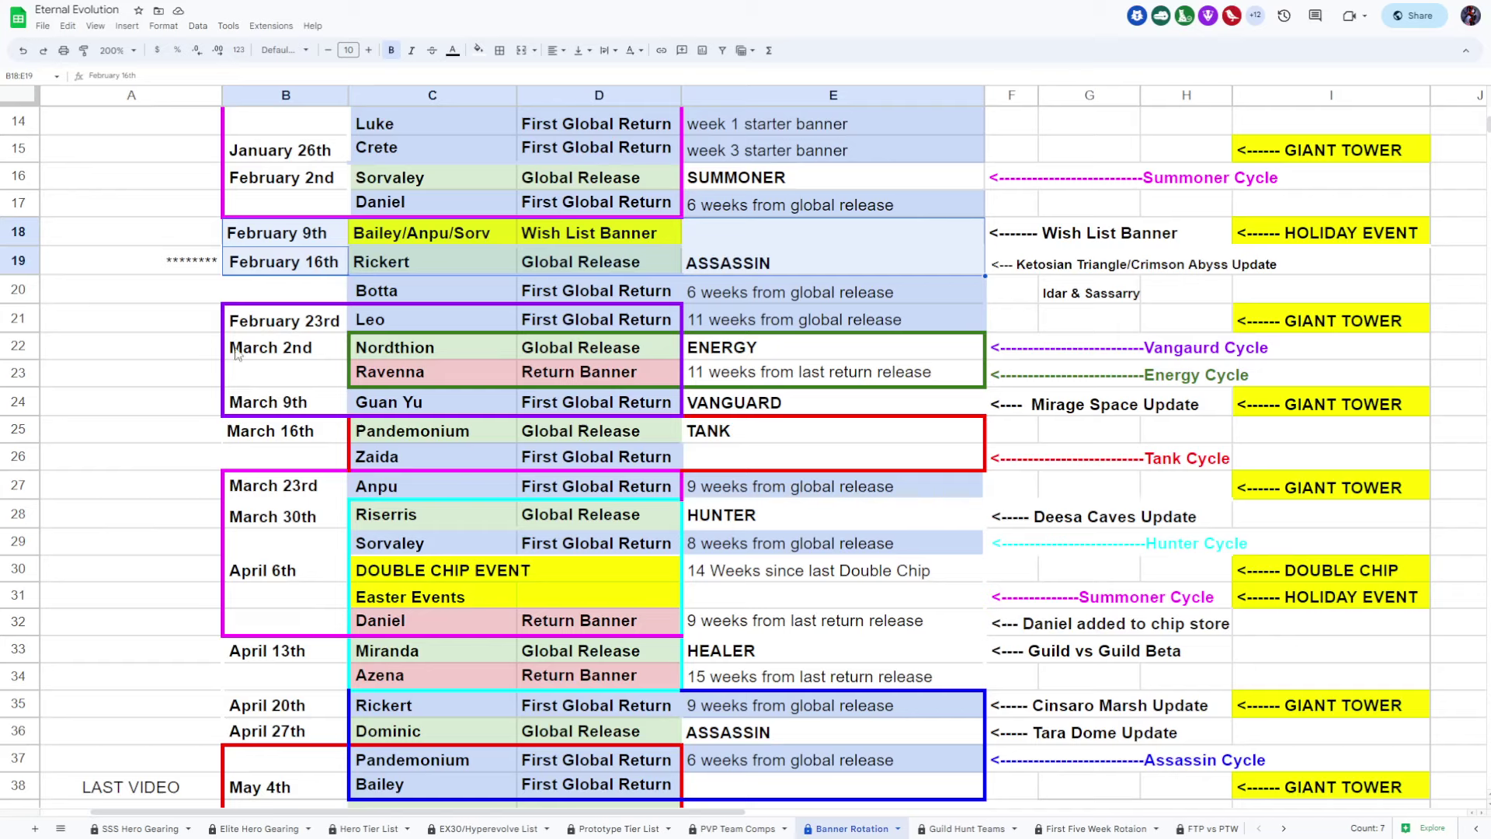
Step: Examine the March and April banners, highlighting the Hunter Cycle from Riserris to Azena in C28:D34 and ending on Azena
scroll(733, 362, down, 5)
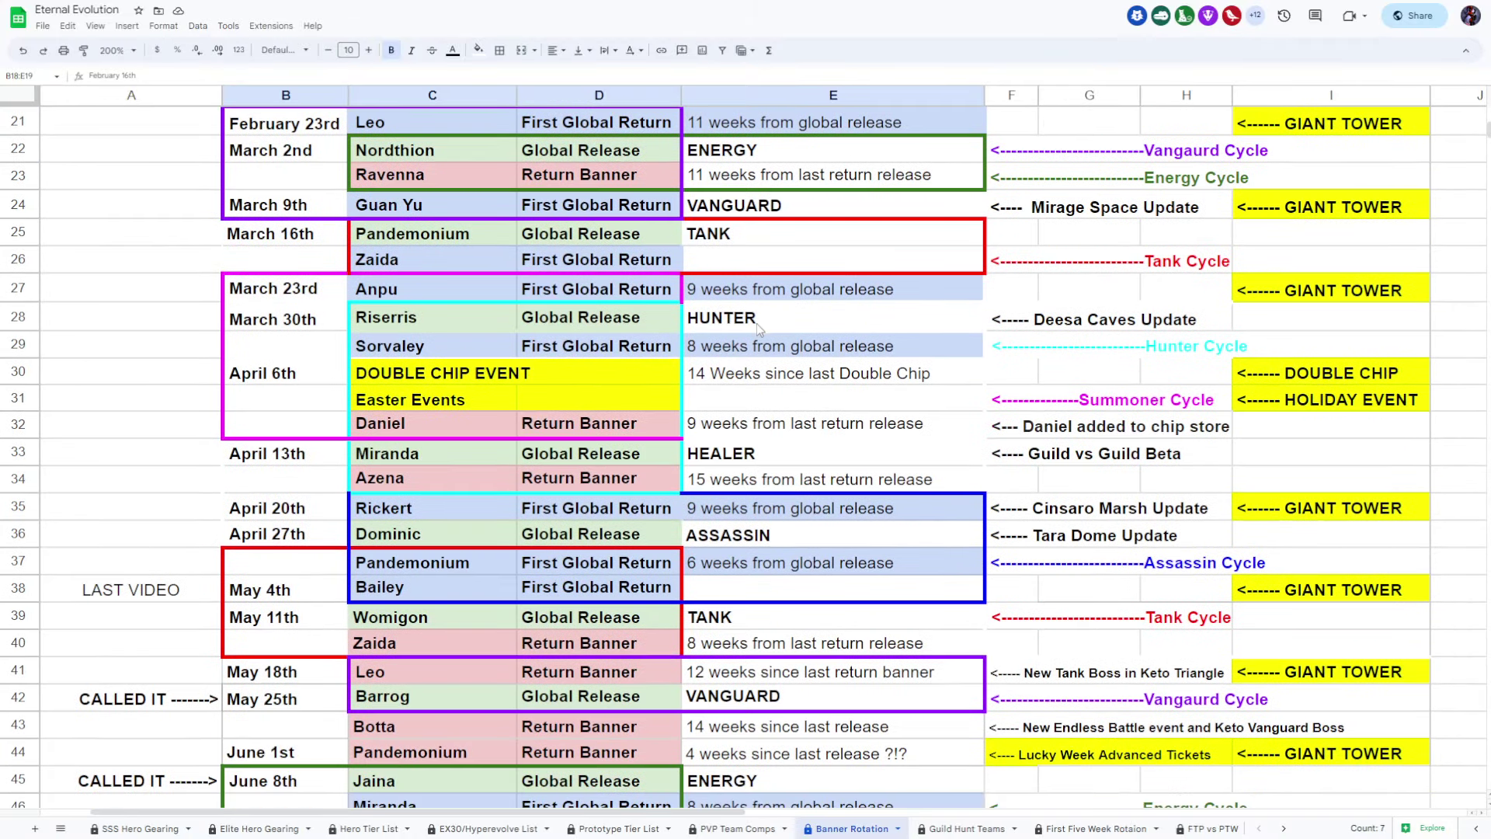
scroll(756, 323, down, 1)
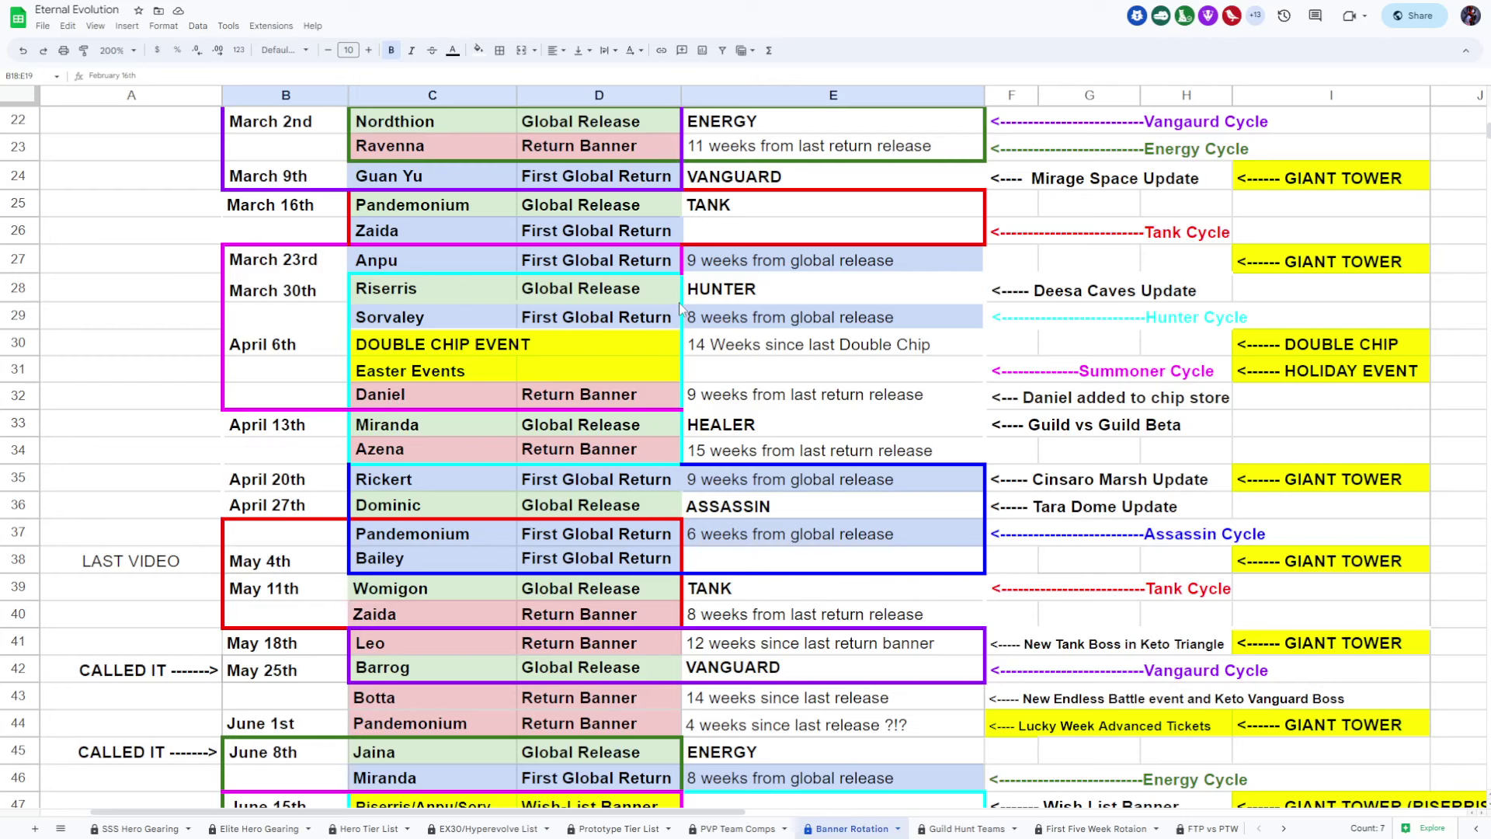
scroll(675, 307, down, 1)
drag(384, 261, 625, 426)
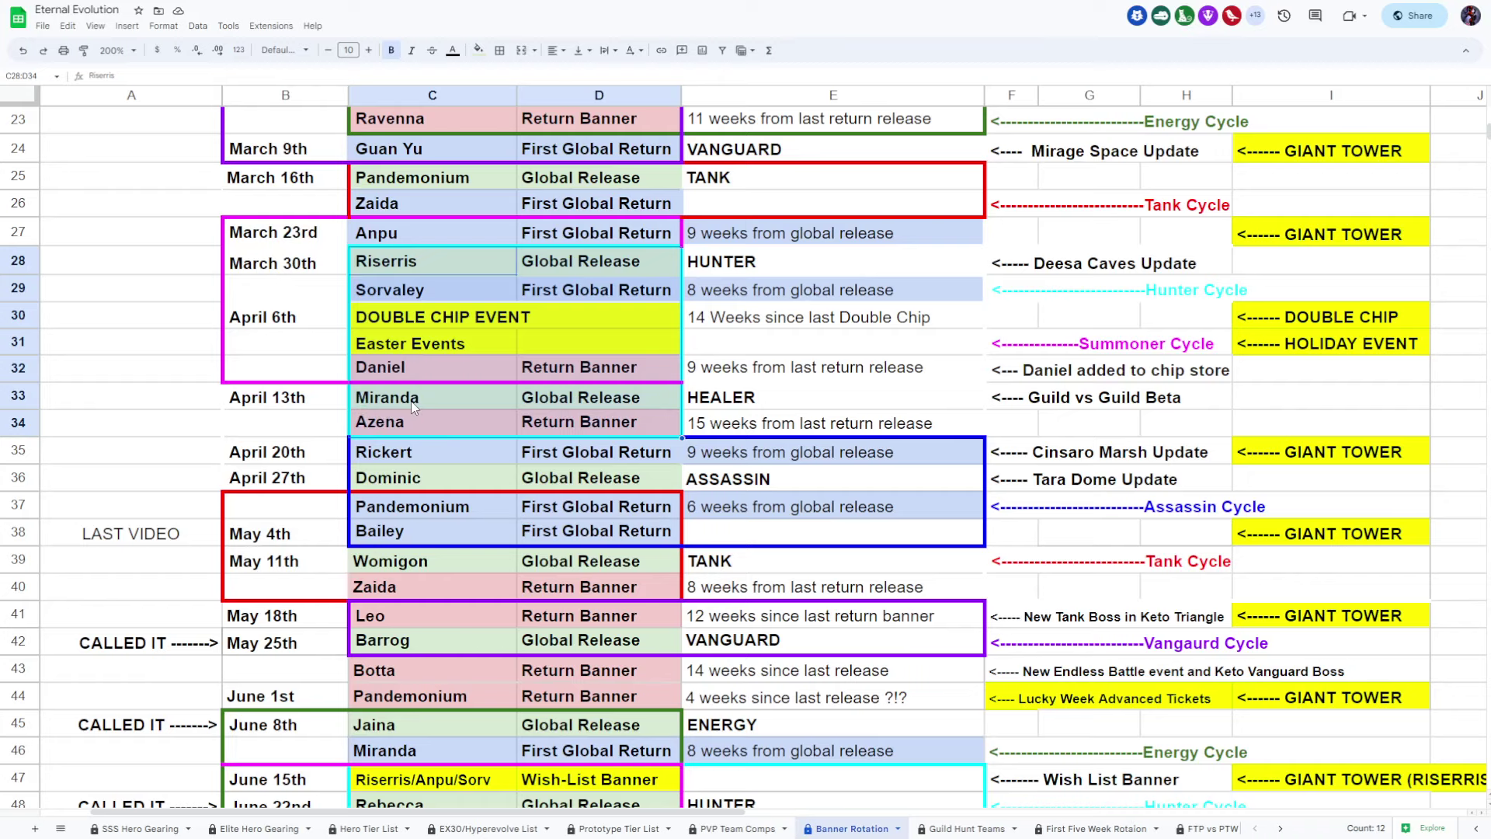
click(404, 429)
Step: Highlight the Assassin Cycle banners in C35:E38, singling out Dominic and Bailey
scroll(504, 433, down, 2)
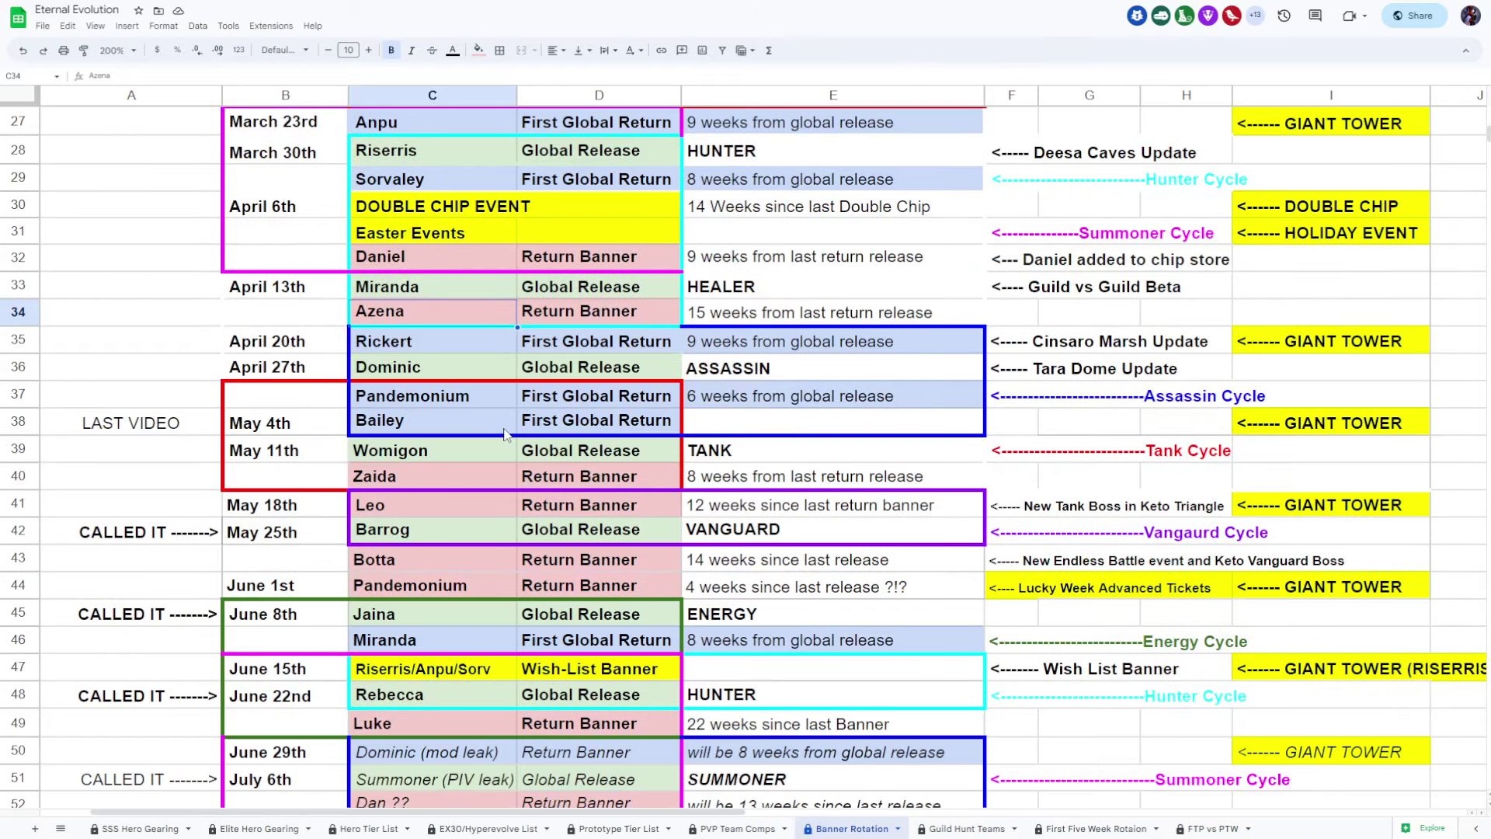
drag(423, 351, 776, 424)
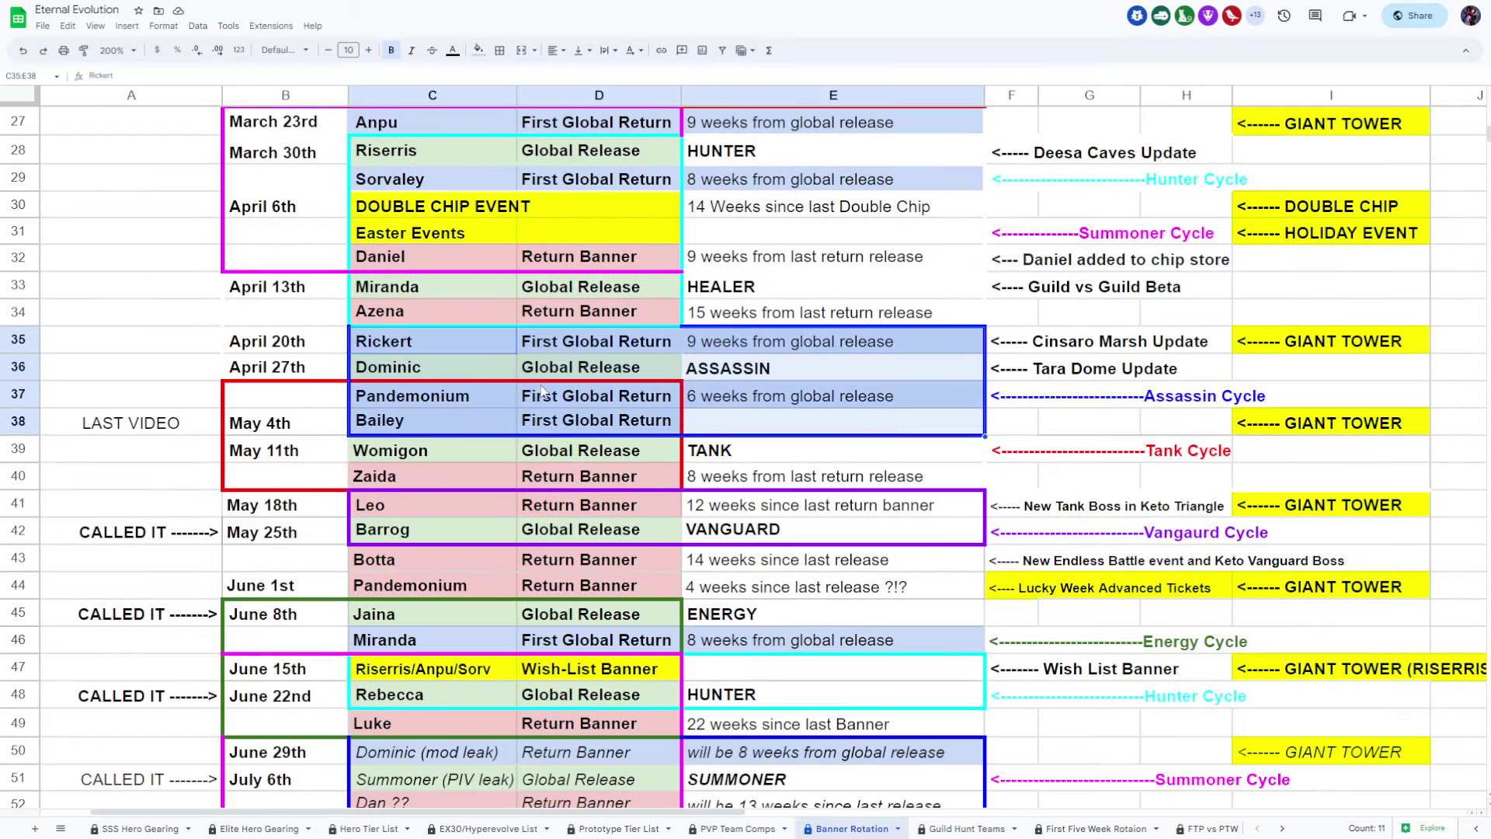
click(385, 366)
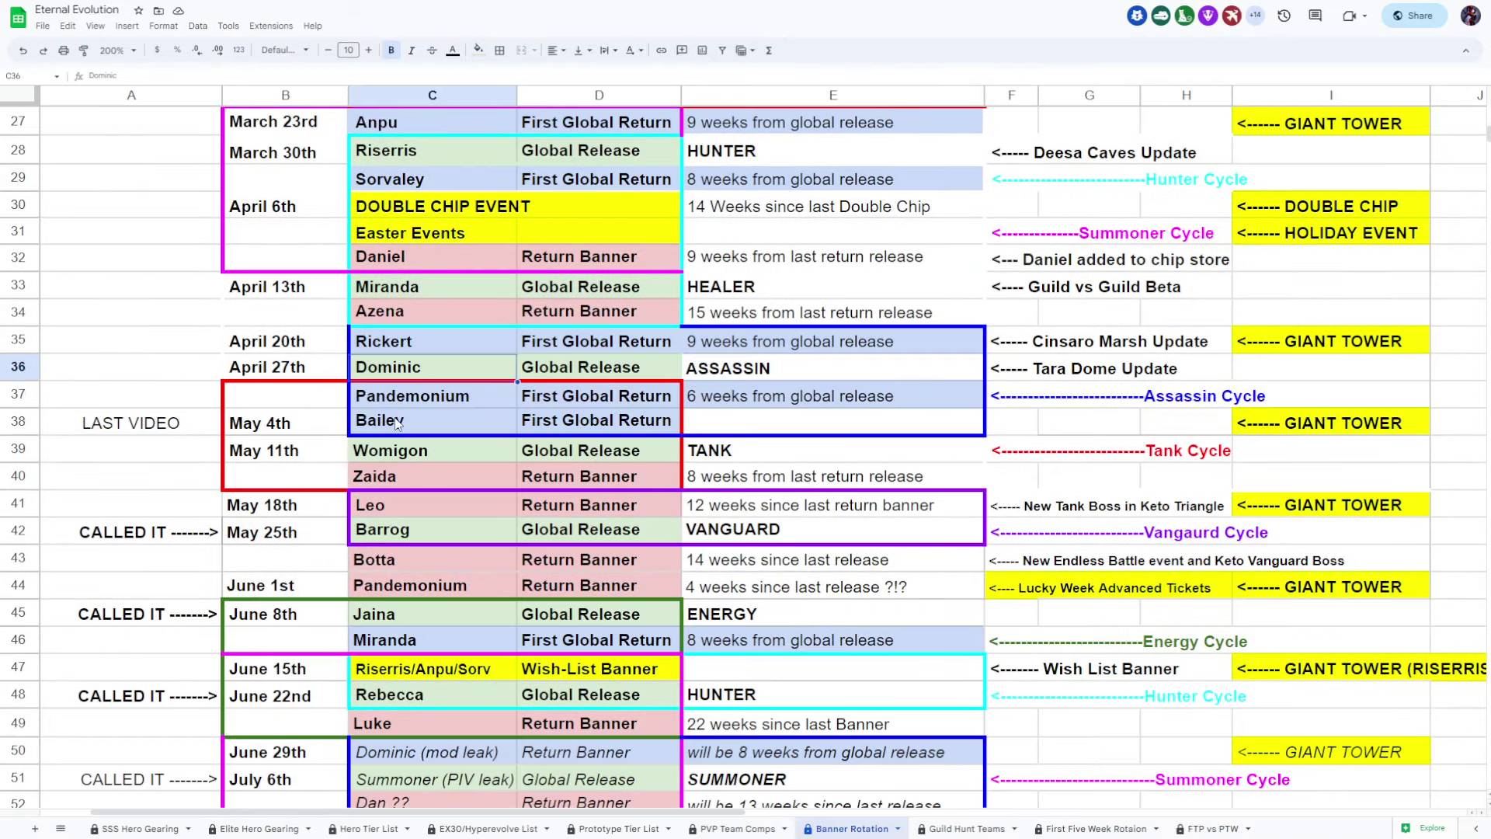
click(396, 424)
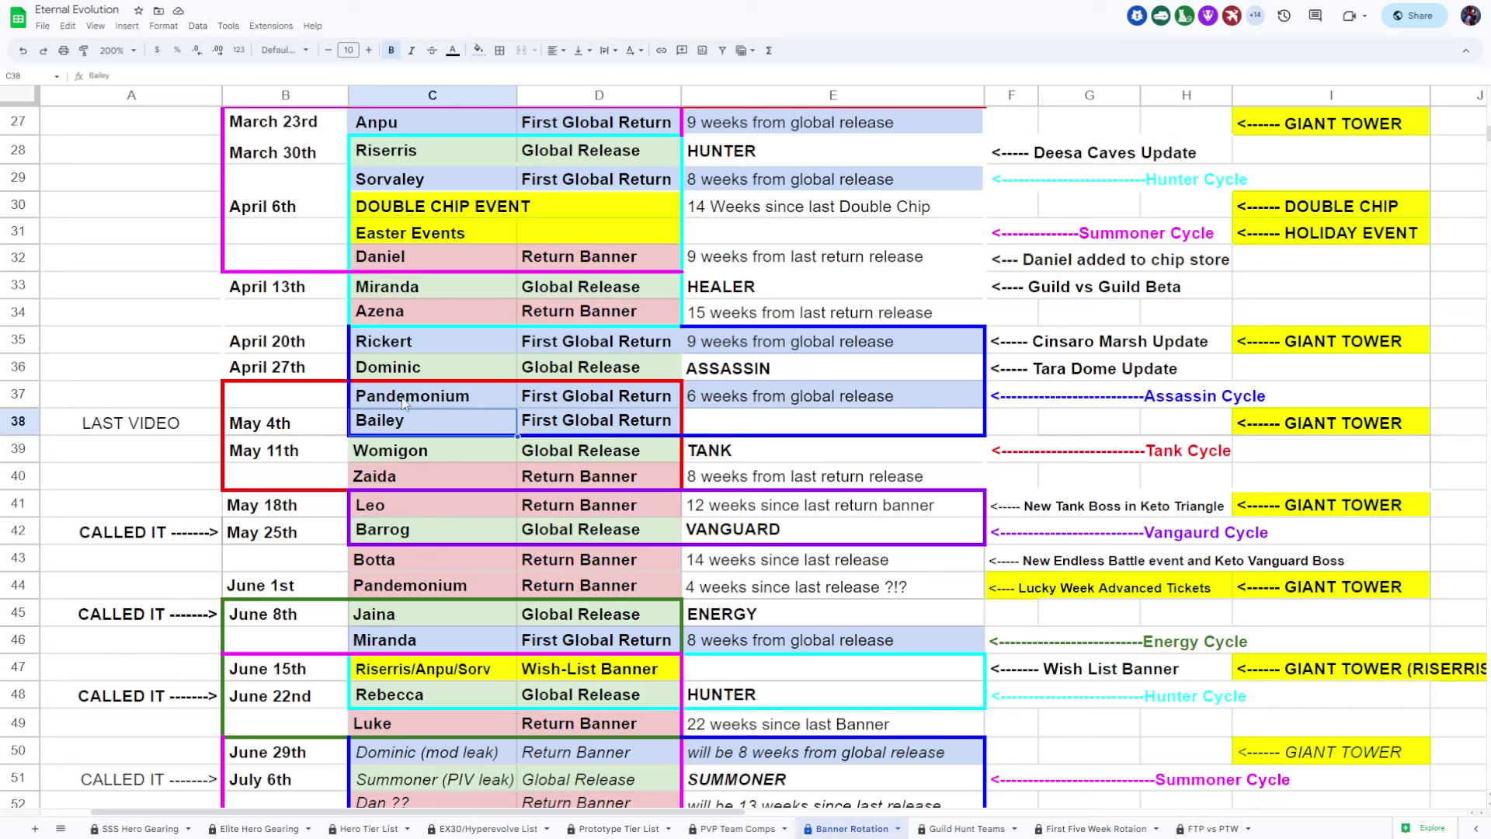
Step: Highlight the Tank Cycle banners in B37:D40, singling out Pandemonium, Womigon and Zaida
drag(301, 403, 662, 468)
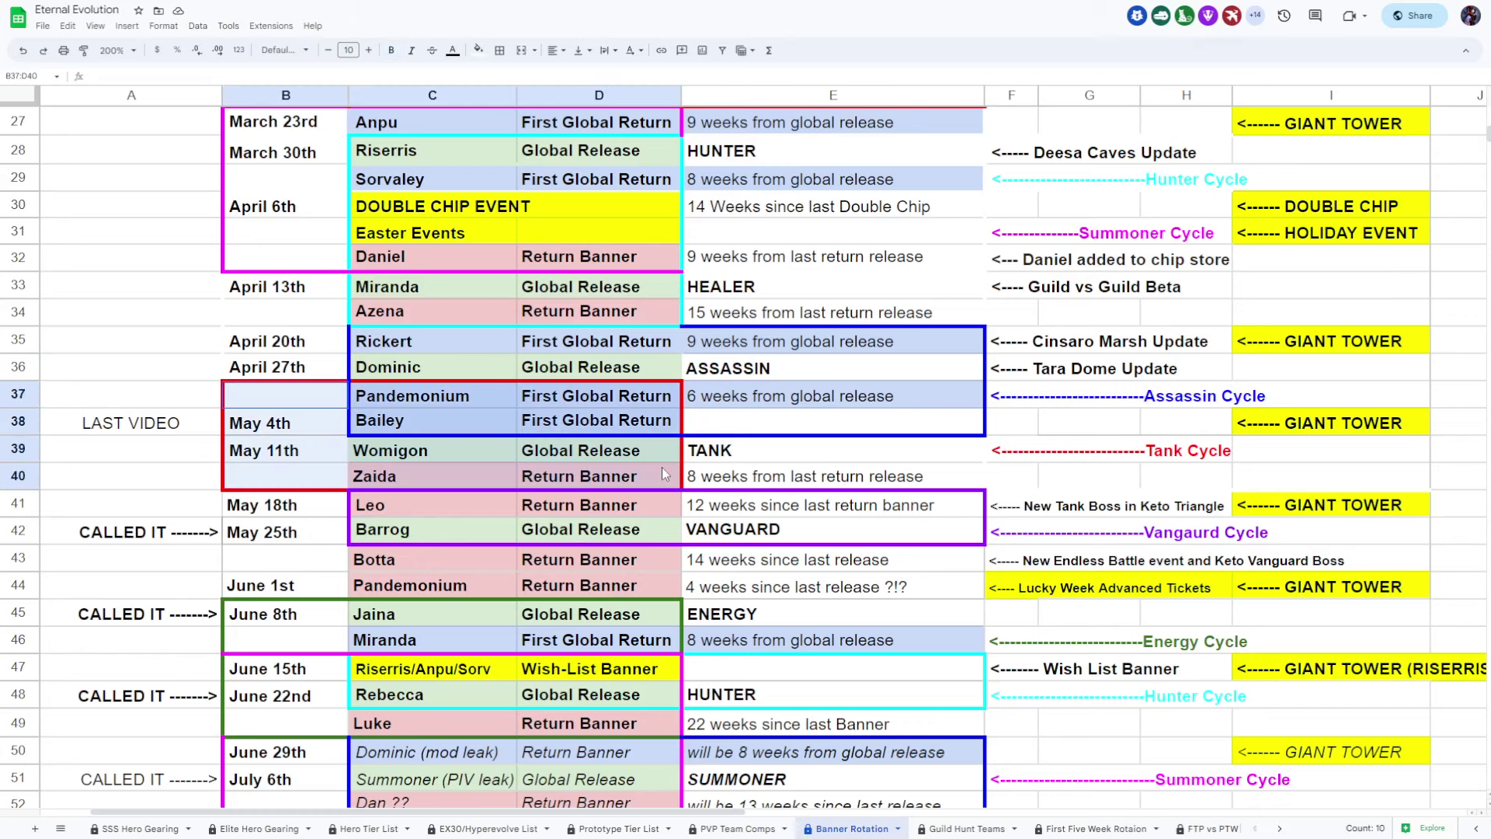
click(407, 399)
click(412, 460)
click(415, 475)
Step: Examine the return banners below the May Vanguard cycle, selecting Botta in C43 and Pandemonium in C44
scroll(417, 479, down, 2)
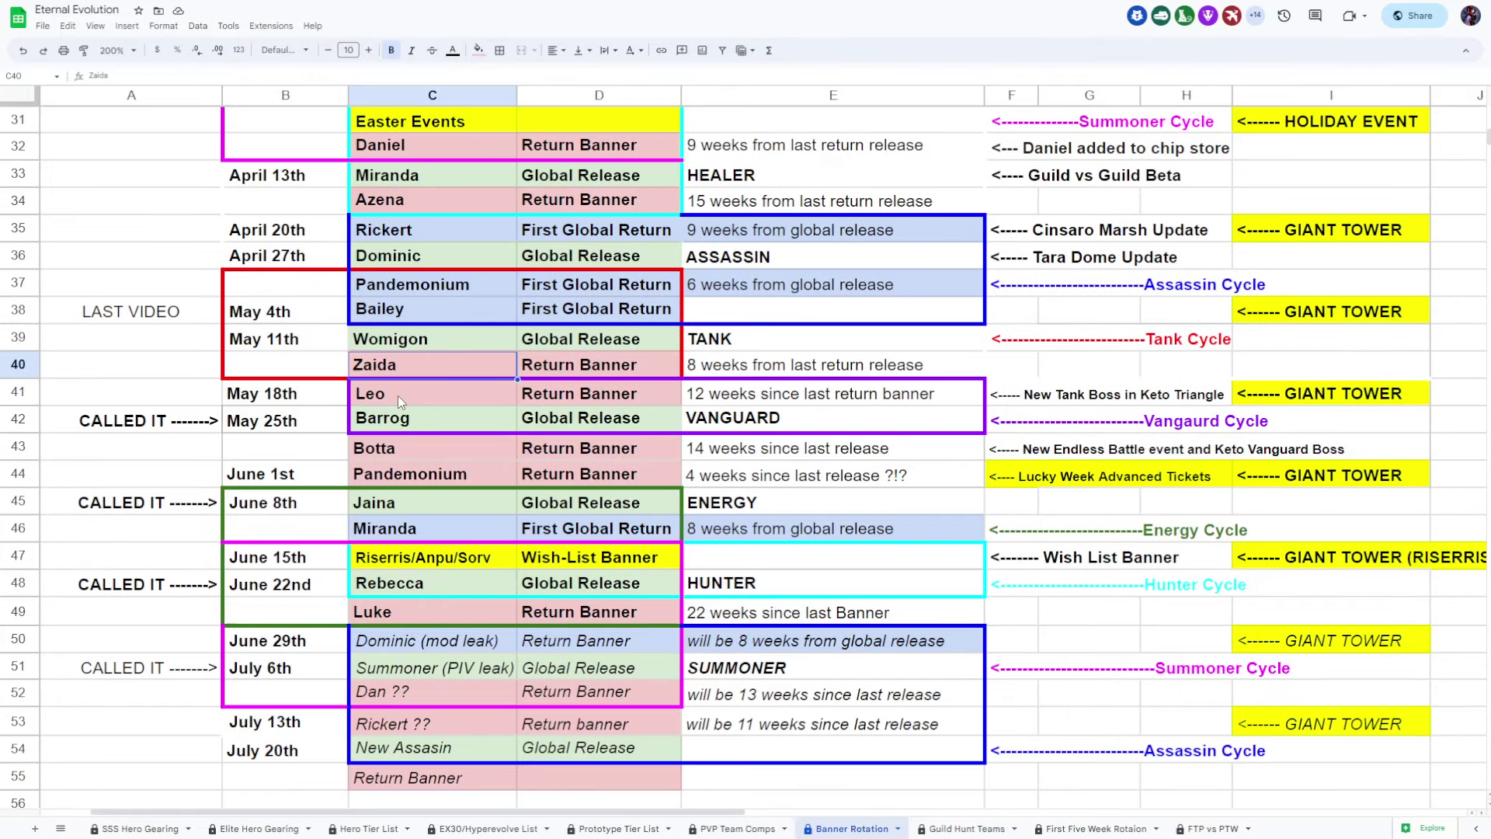
click(379, 457)
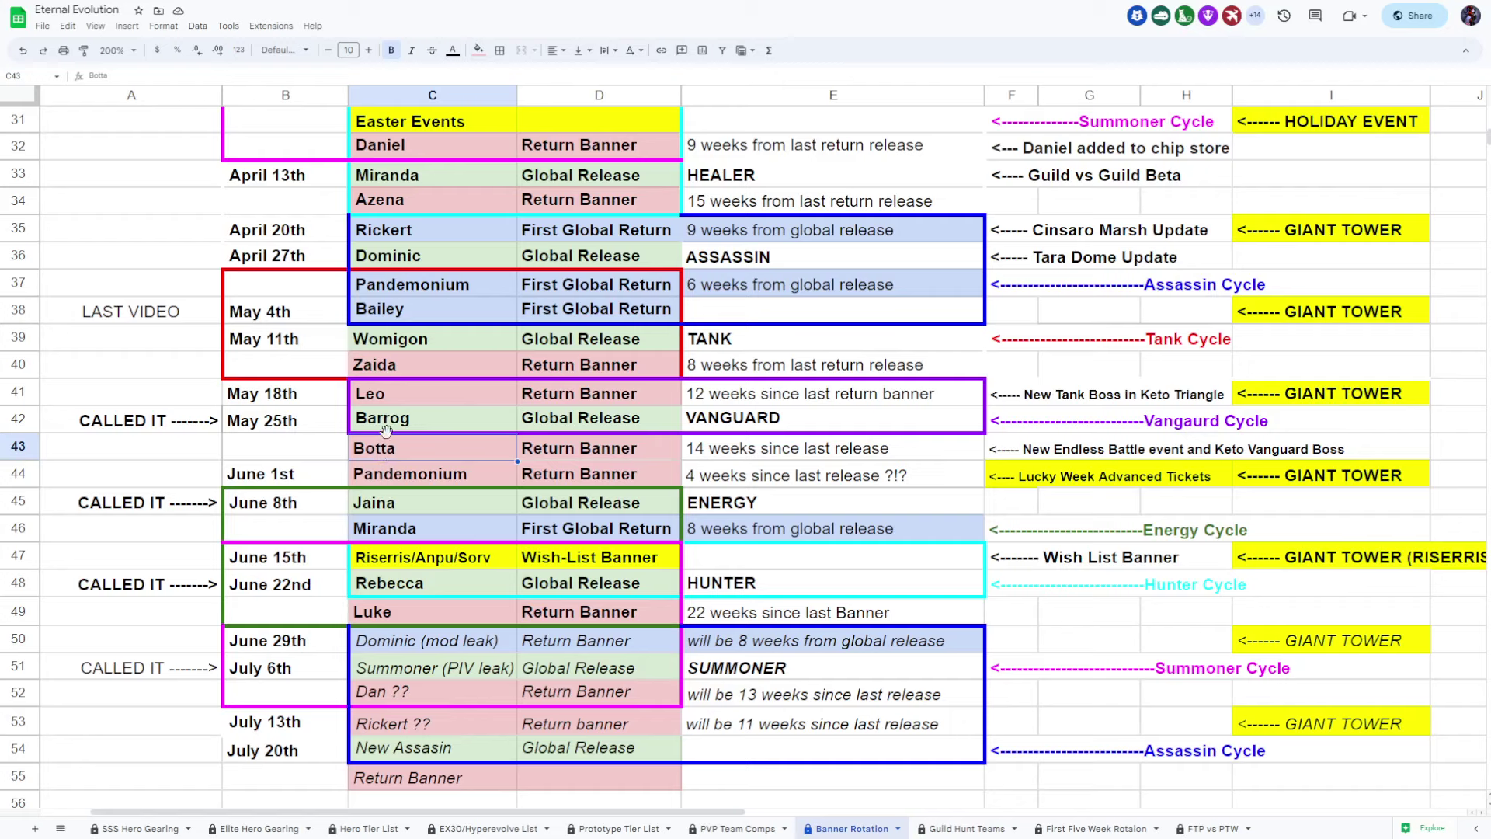
click(398, 483)
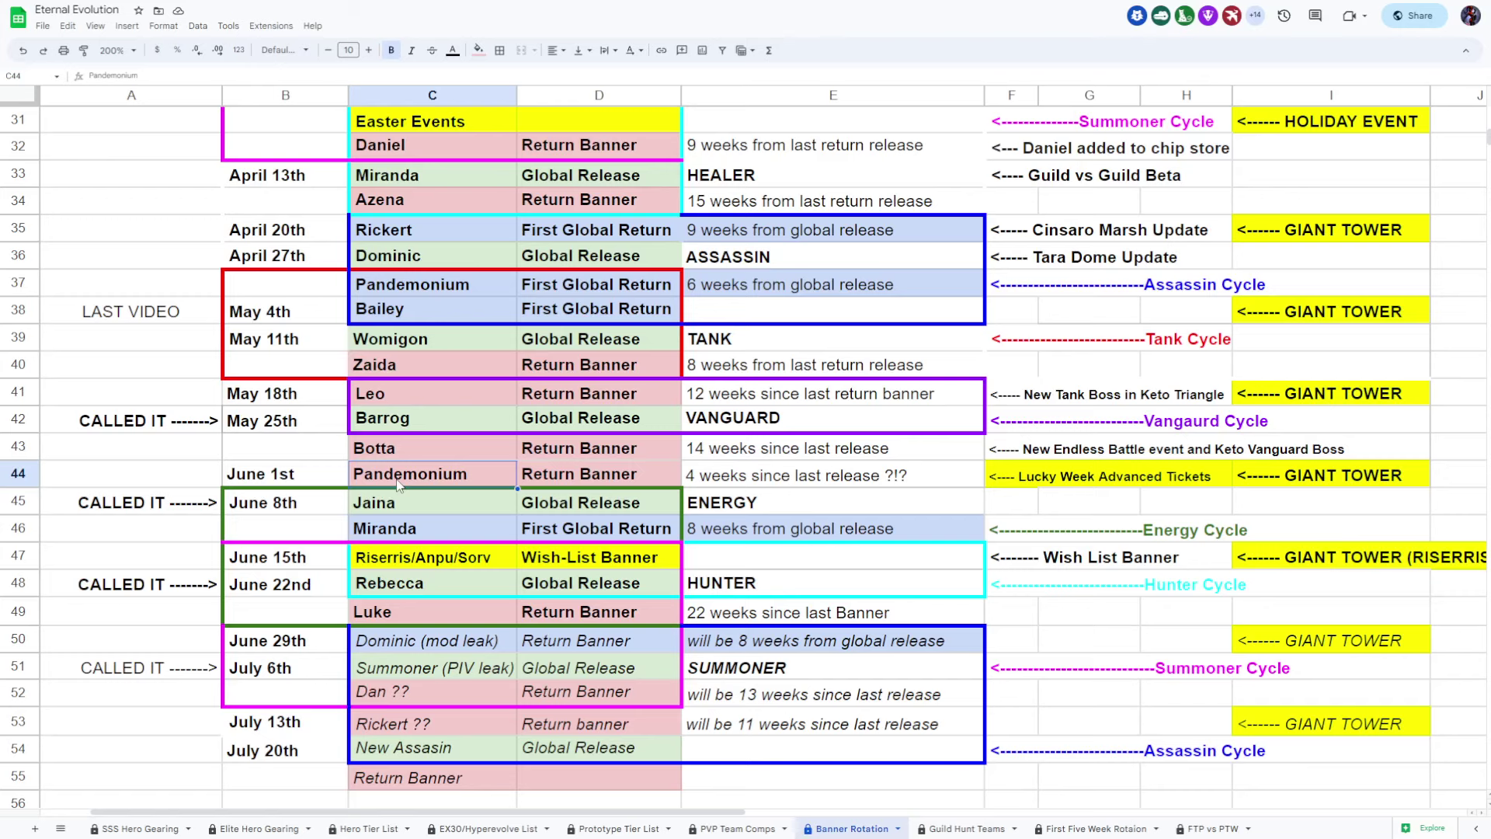
Step: Examine the June banners, highlighting Jaina and Miranda, Luke's return banner, and the June 8th to June 22nd range B45:D48
scroll(397, 484, down, 1)
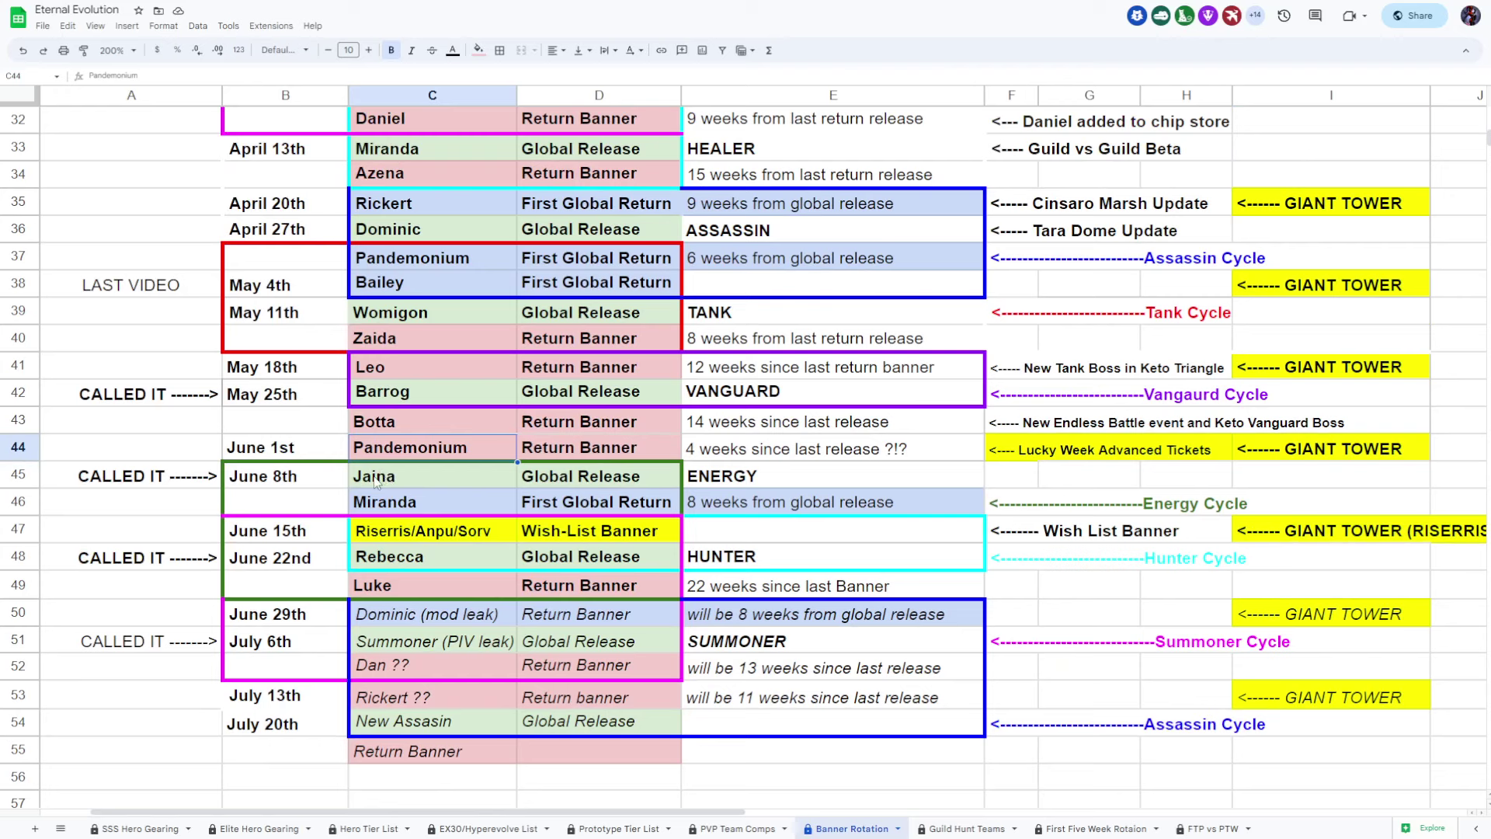
drag(374, 483, 380, 506)
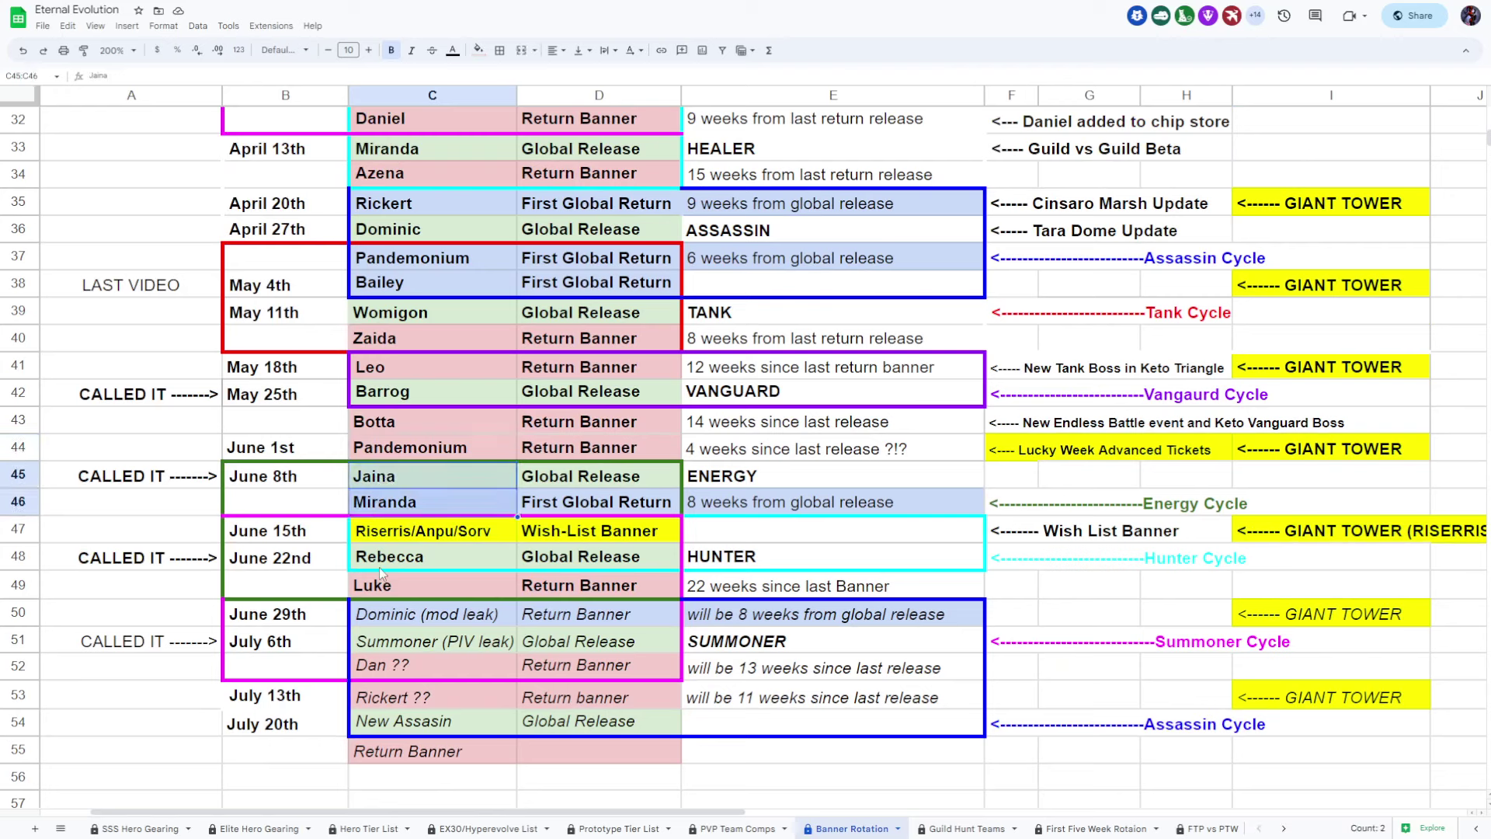
click(379, 590)
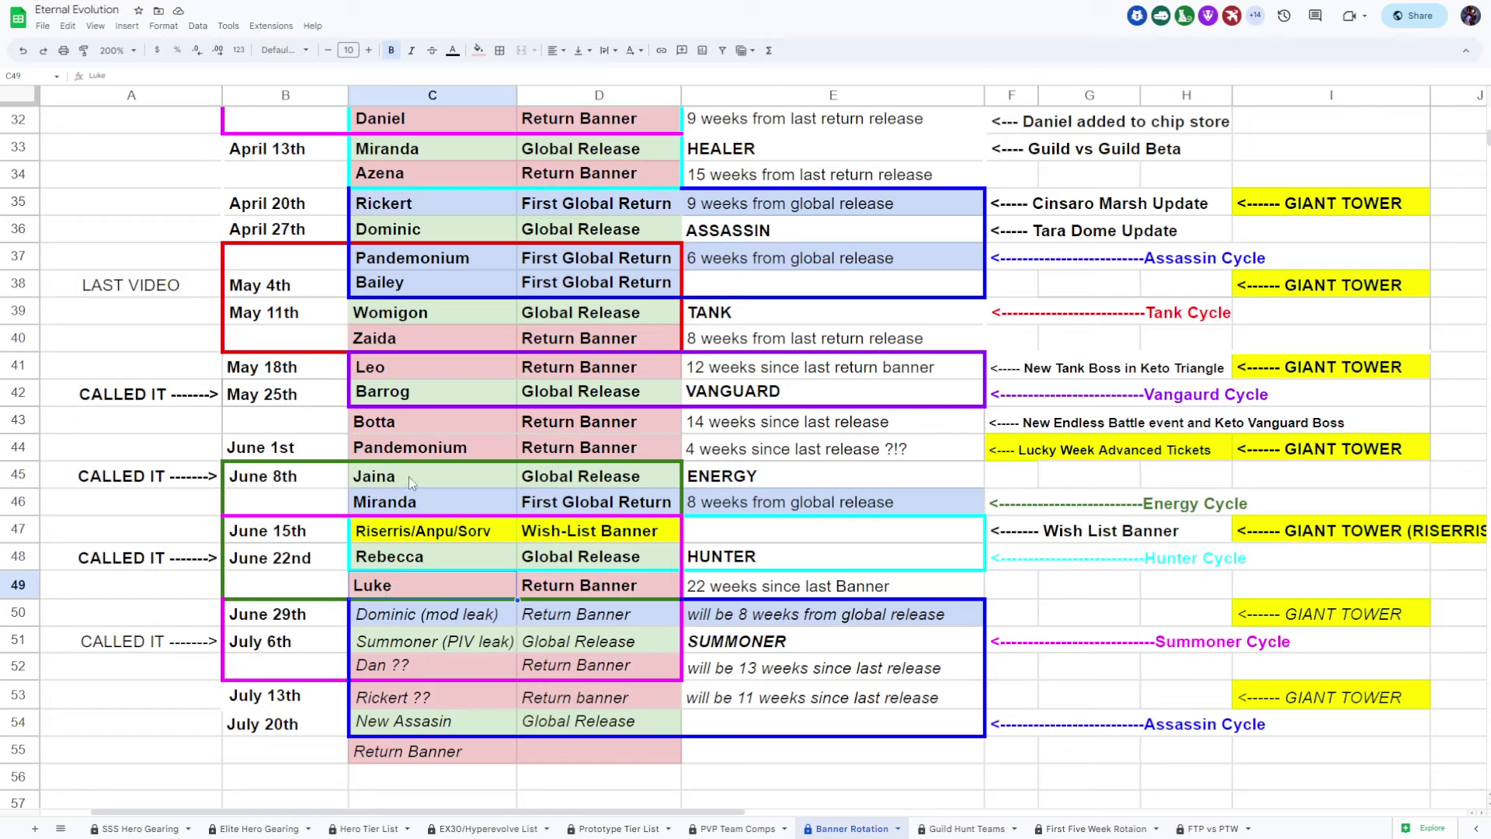
drag(281, 478, 598, 558)
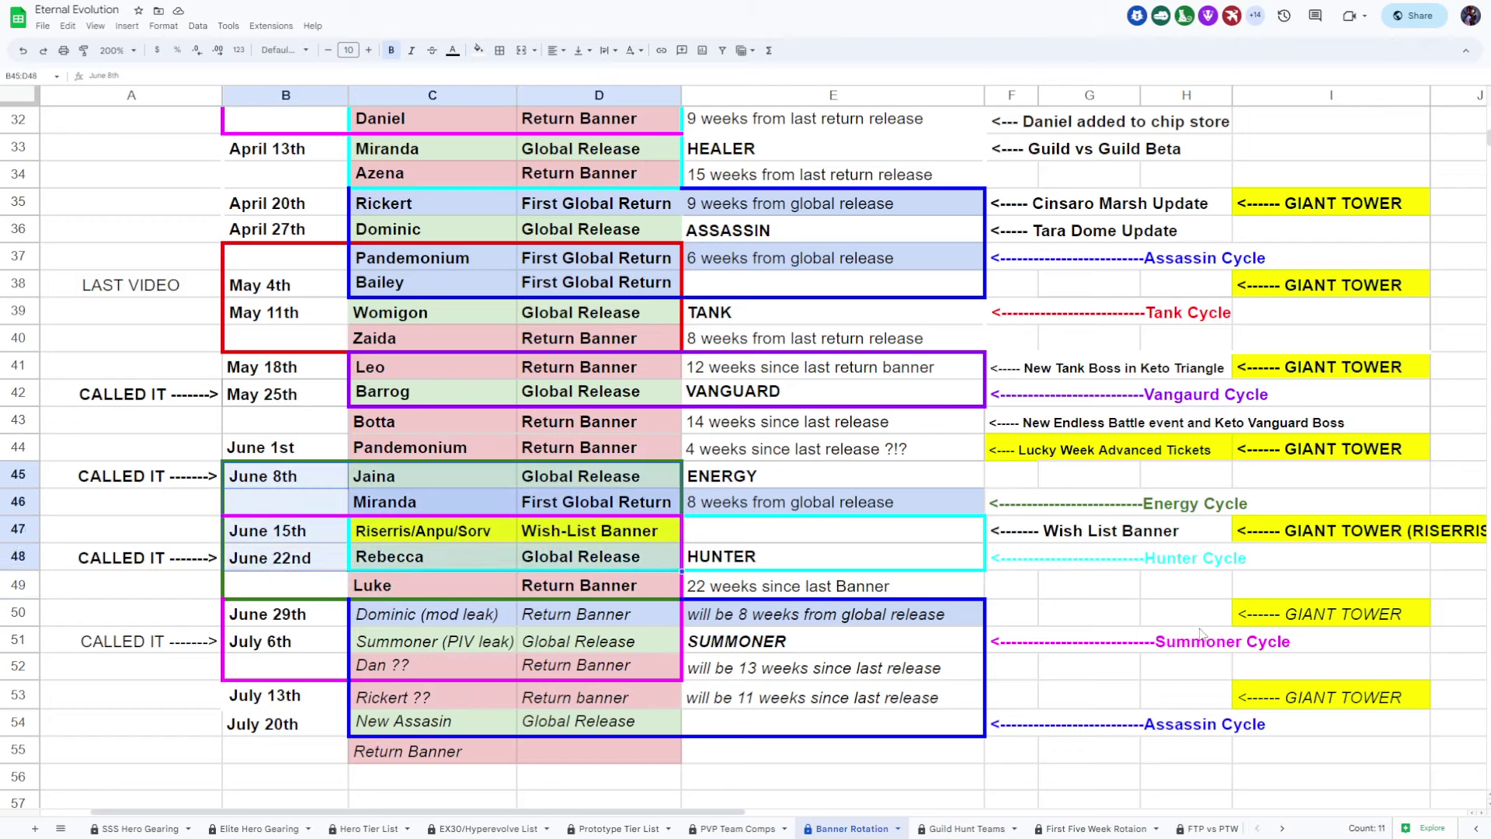
Step: Compare the hero cycle and event notes from January through July, then select the Wish-List Banner in D47
scroll(1110, 431, up, 5)
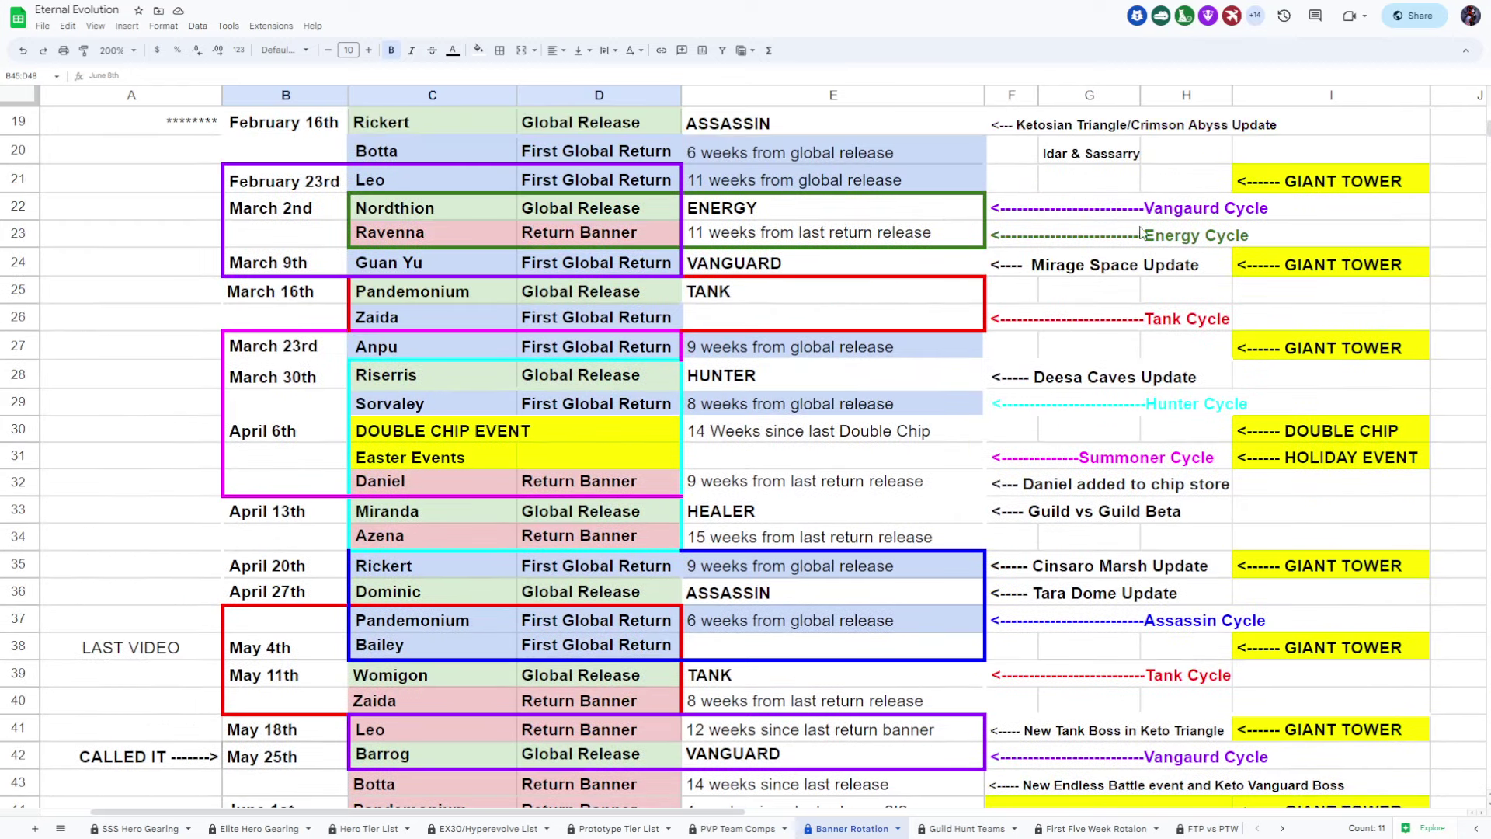
scroll(1163, 245, up, 4)
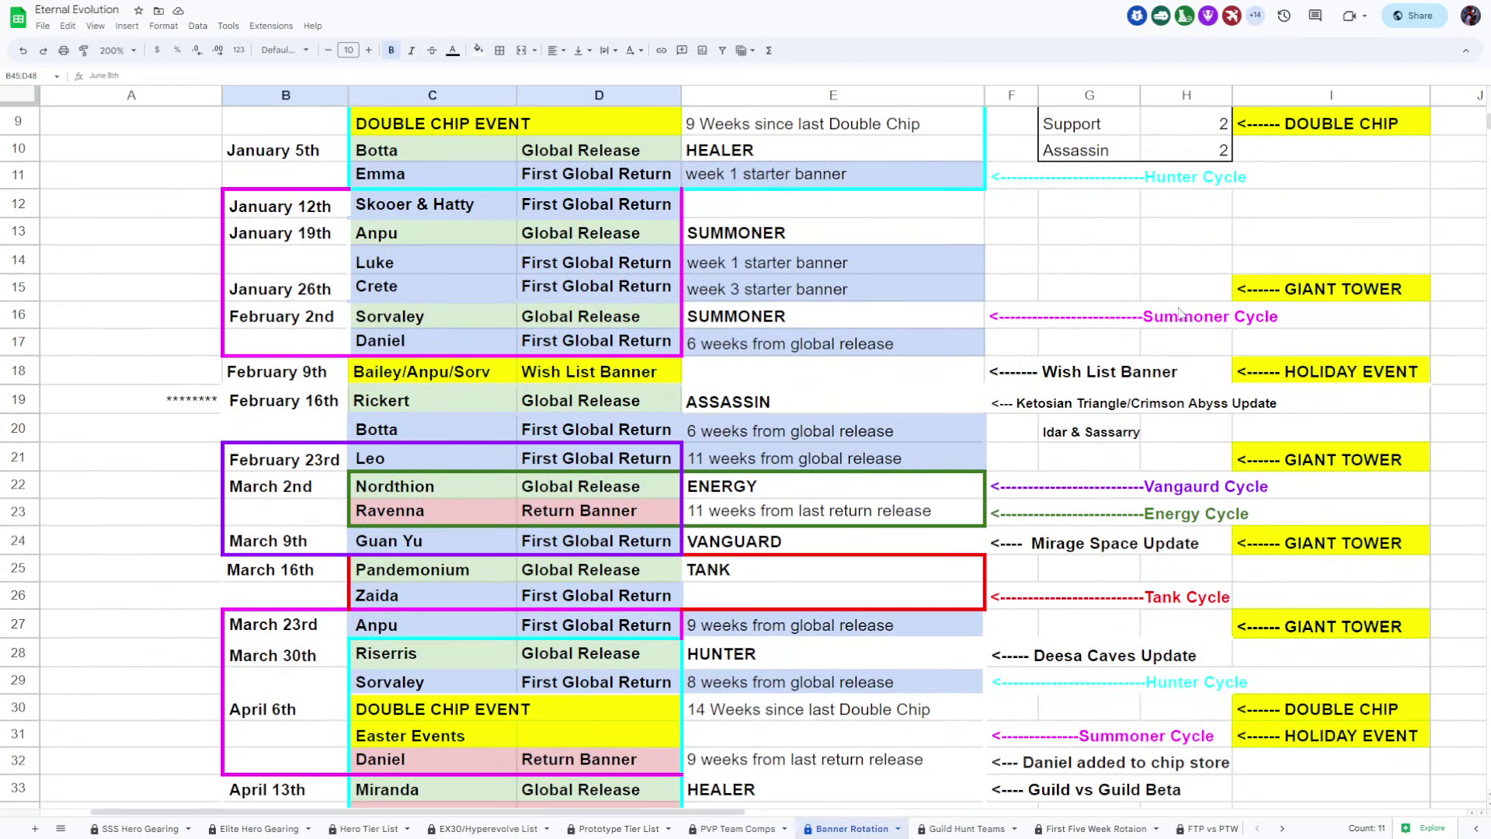
scroll(1160, 310, down, 5)
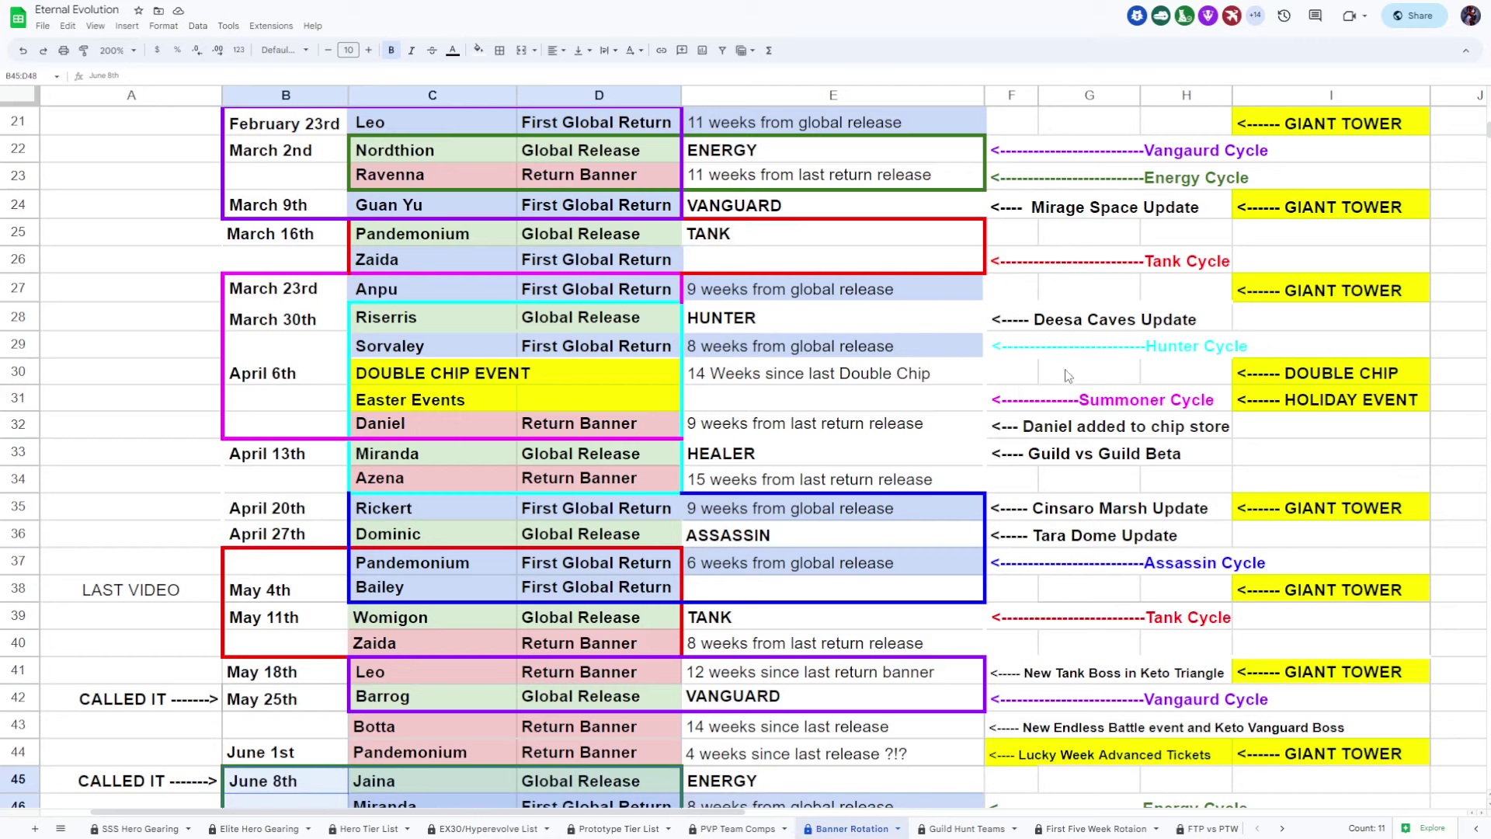
scroll(1145, 441, down, 4)
scroll(1145, 442, down, 1)
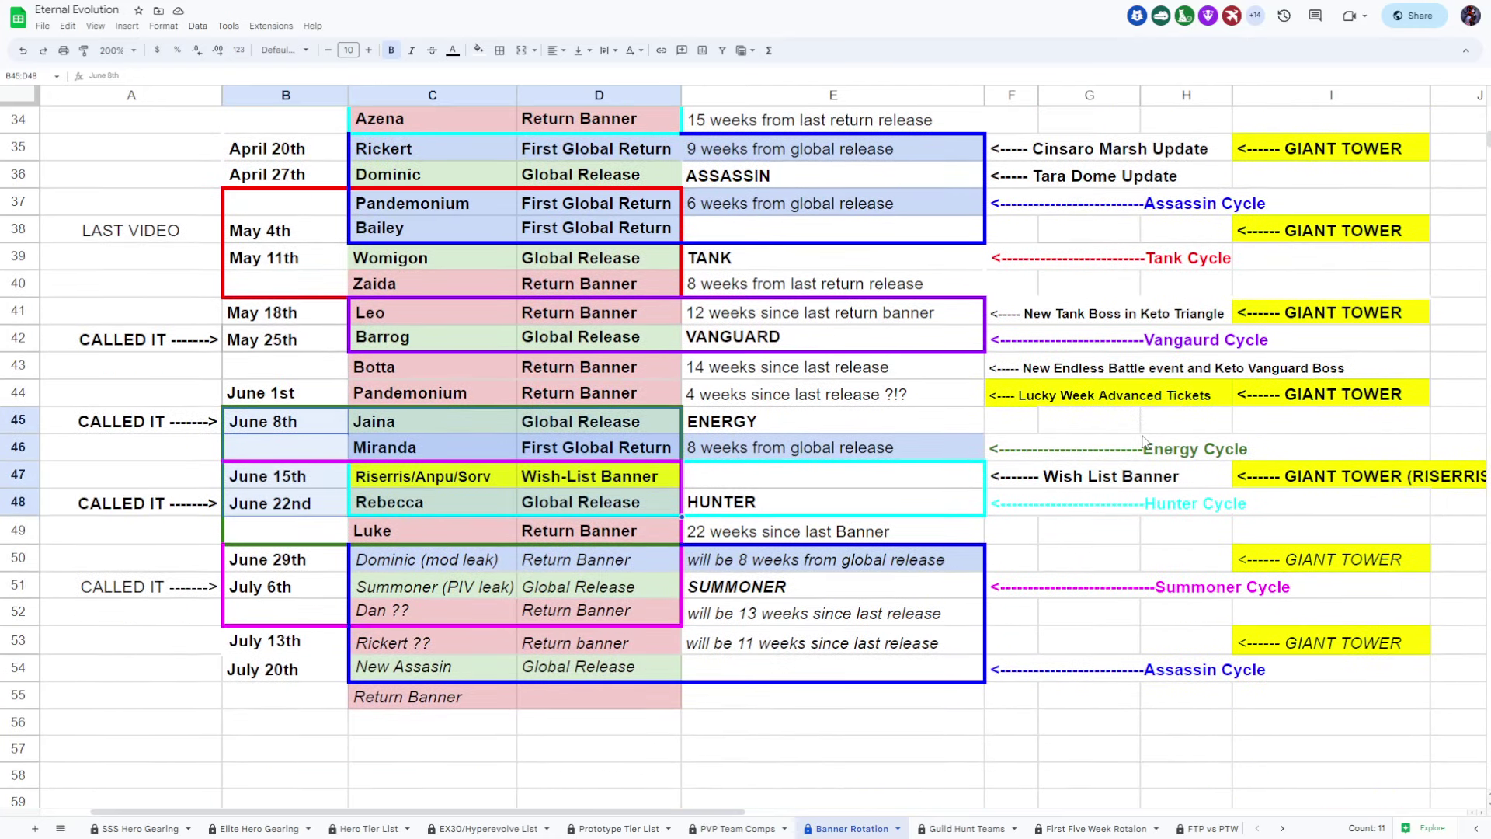
scroll(1145, 442, up, 4)
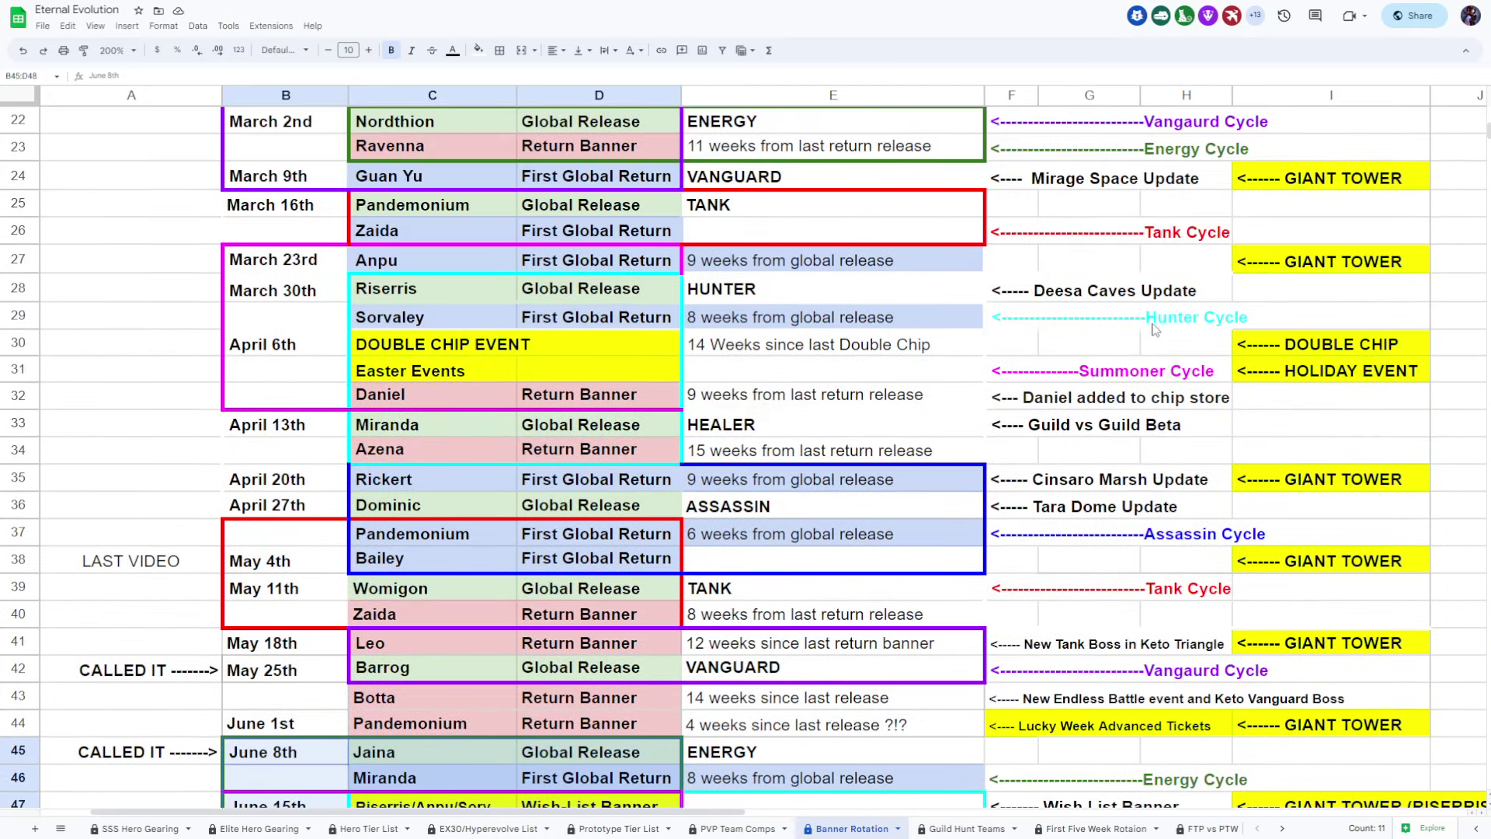
scroll(1169, 321, up, 2)
scroll(1173, 194, up, 2)
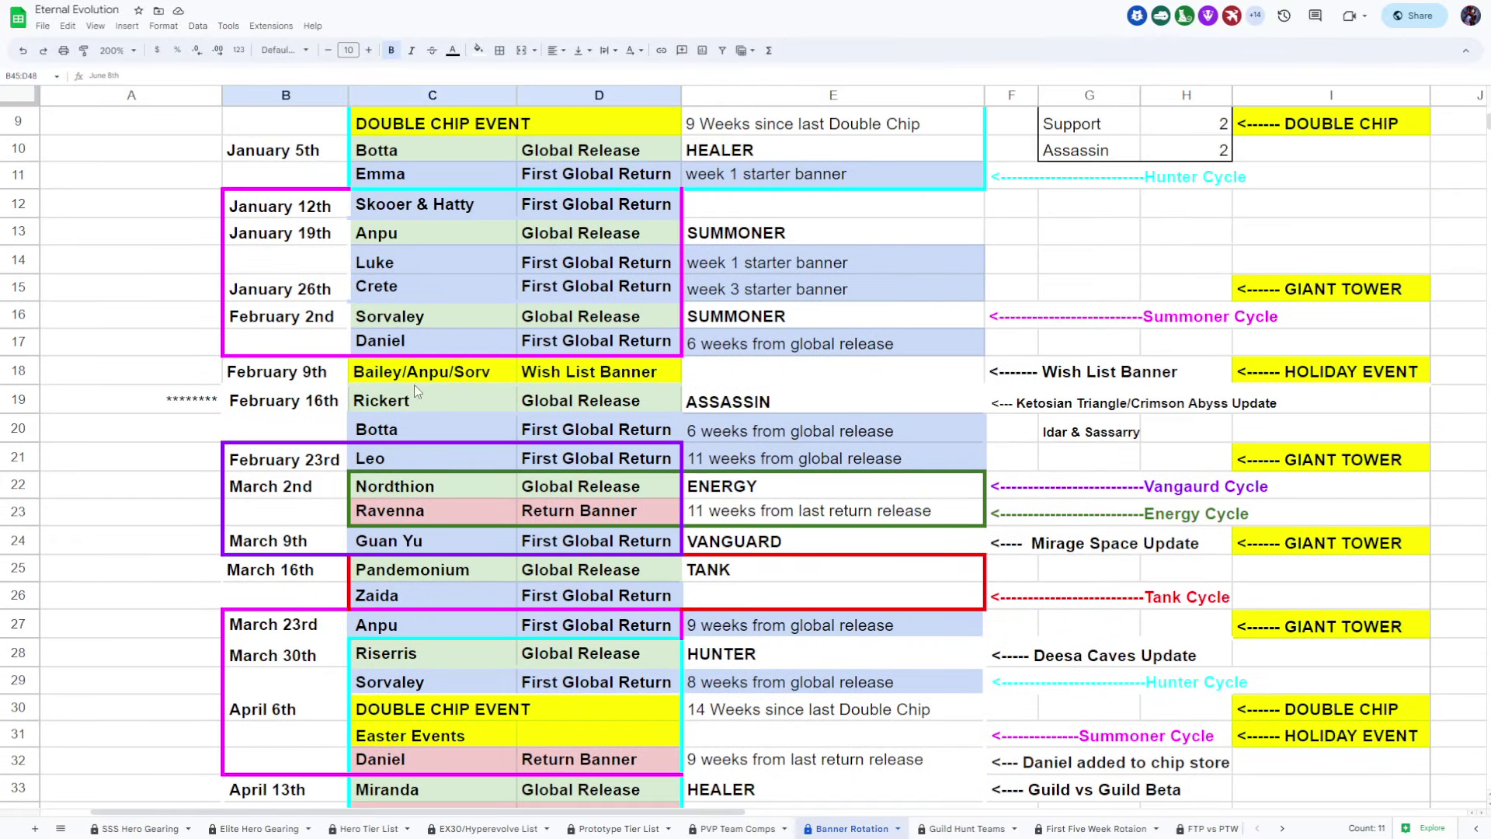
scroll(931, 415, down, 4)
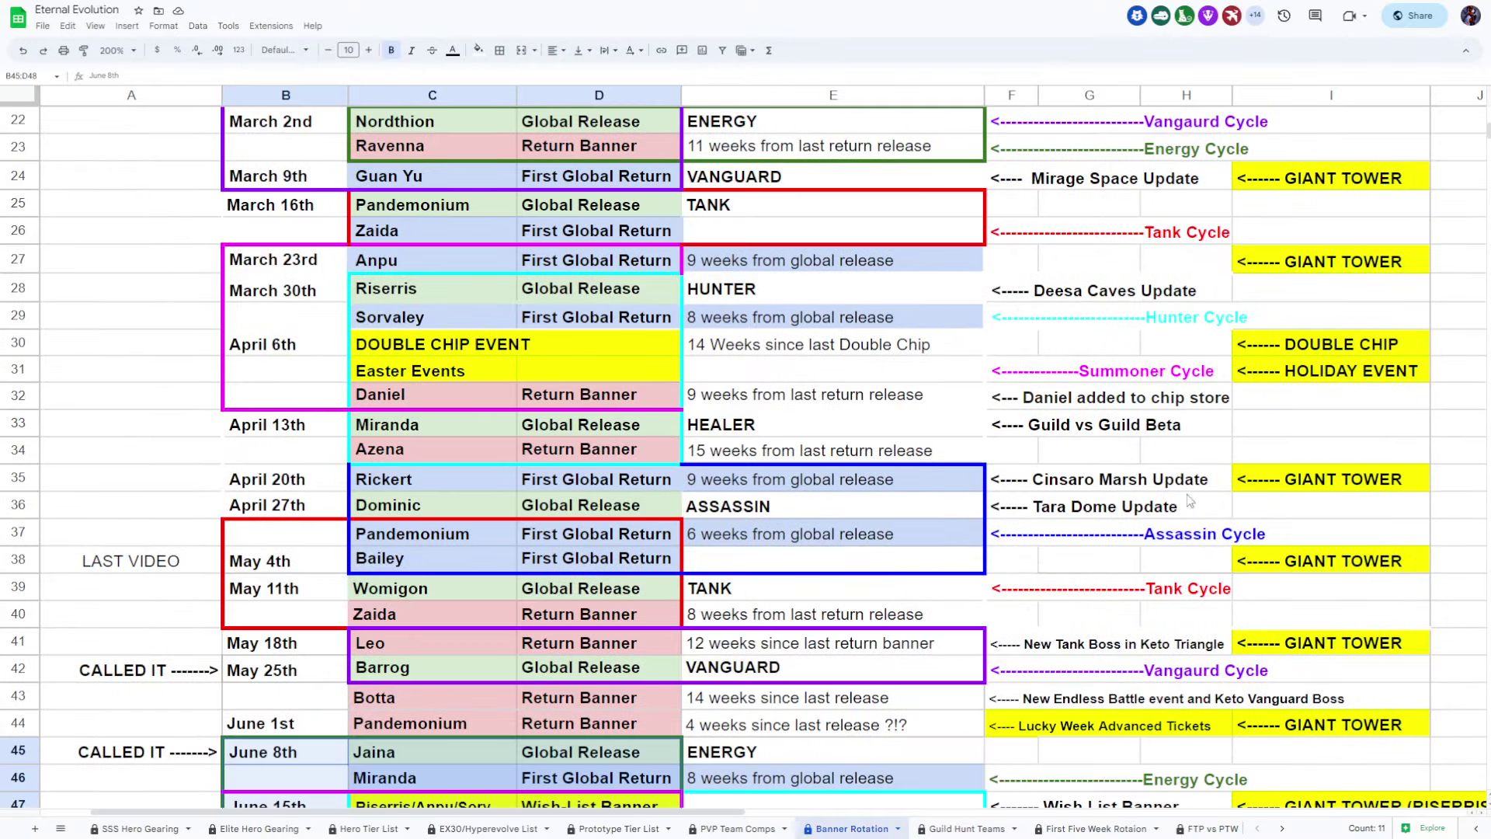
scroll(1156, 450, down, 2)
scroll(1156, 451, down, 1)
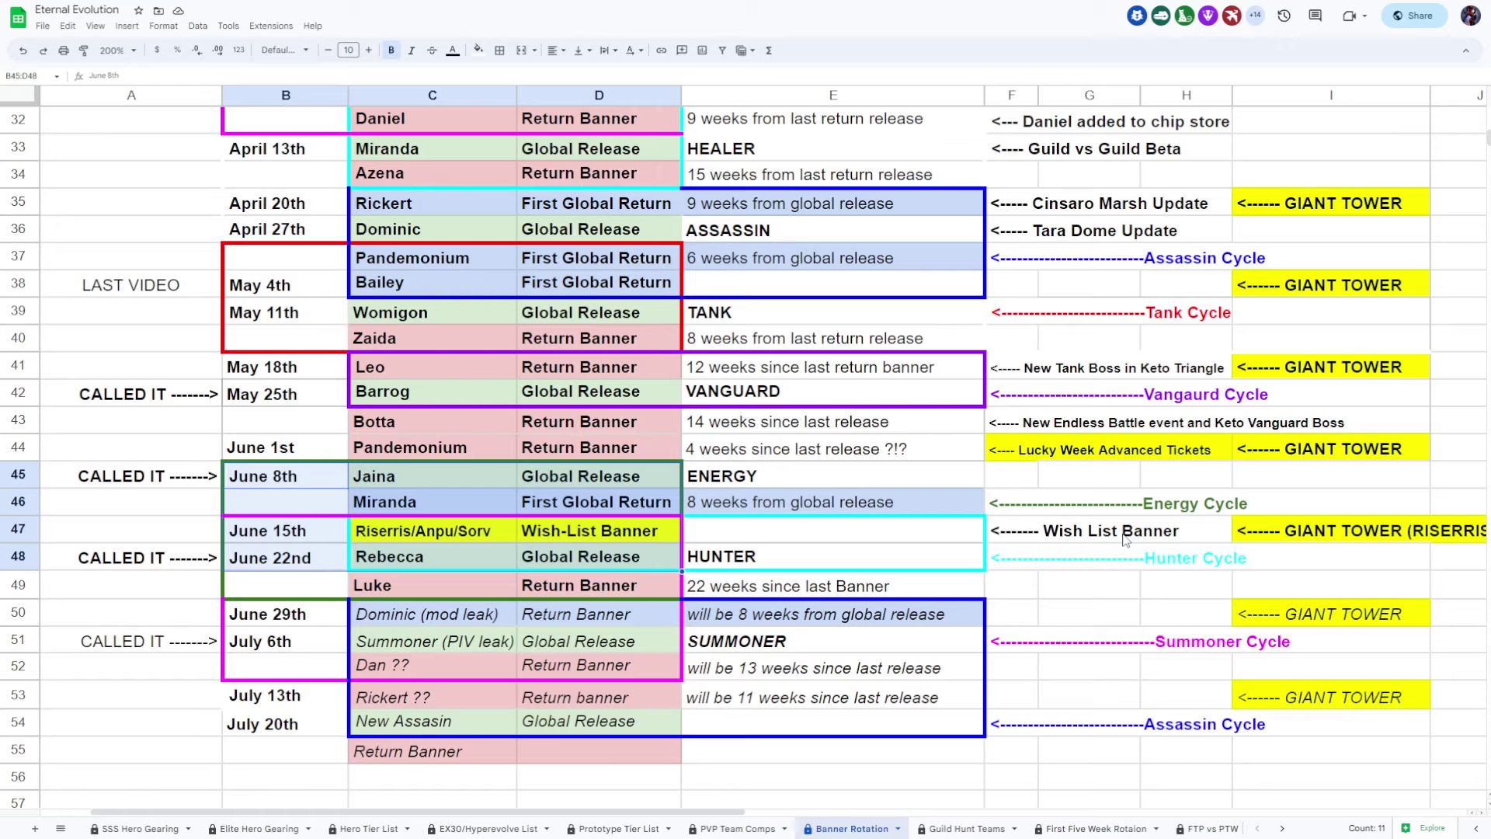
click(564, 542)
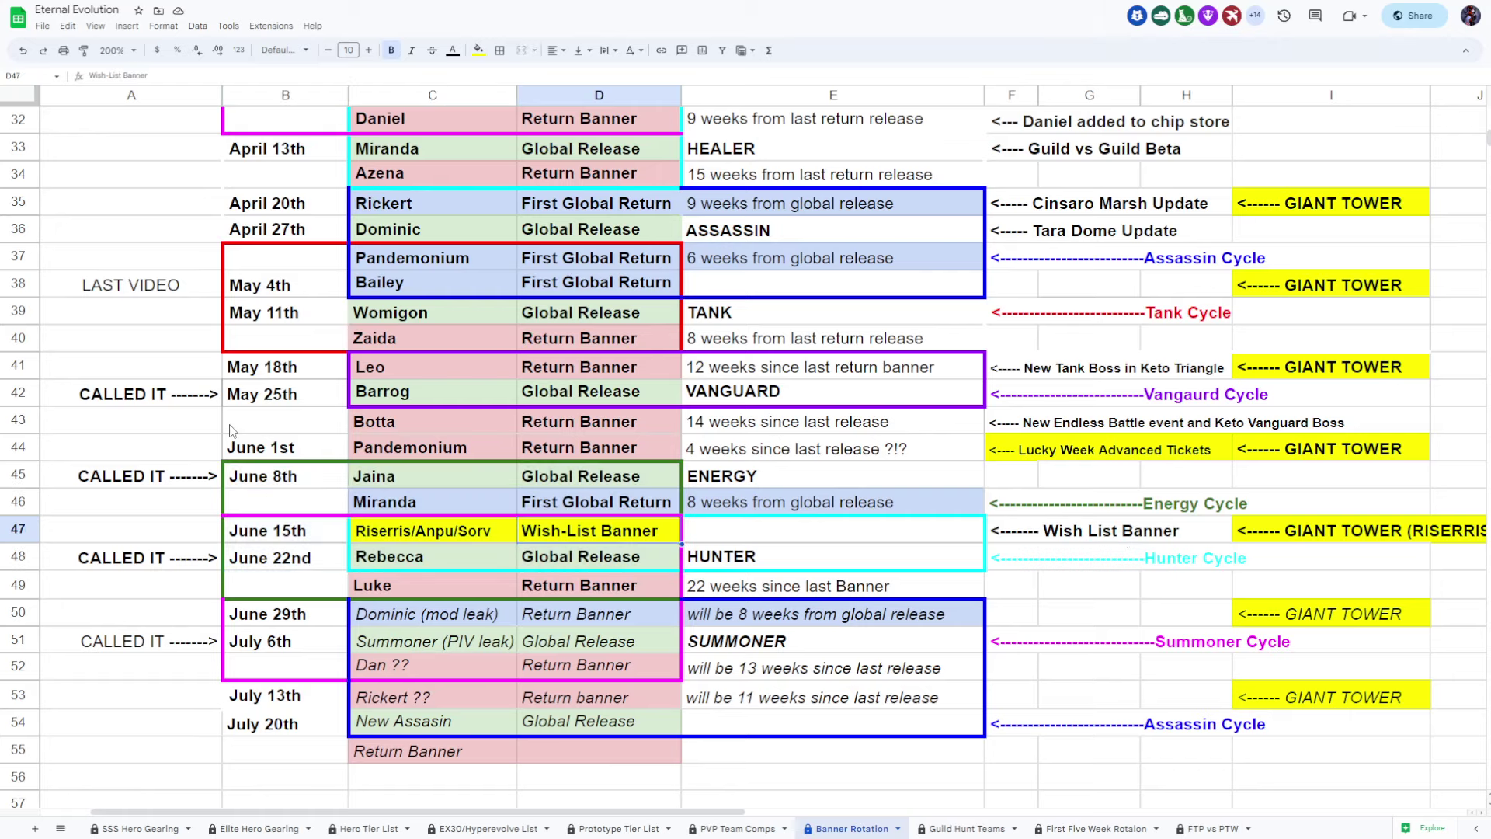
Step: Delete the LAST VIDEO note in A38 beside the May 4th banner
click(150, 286)
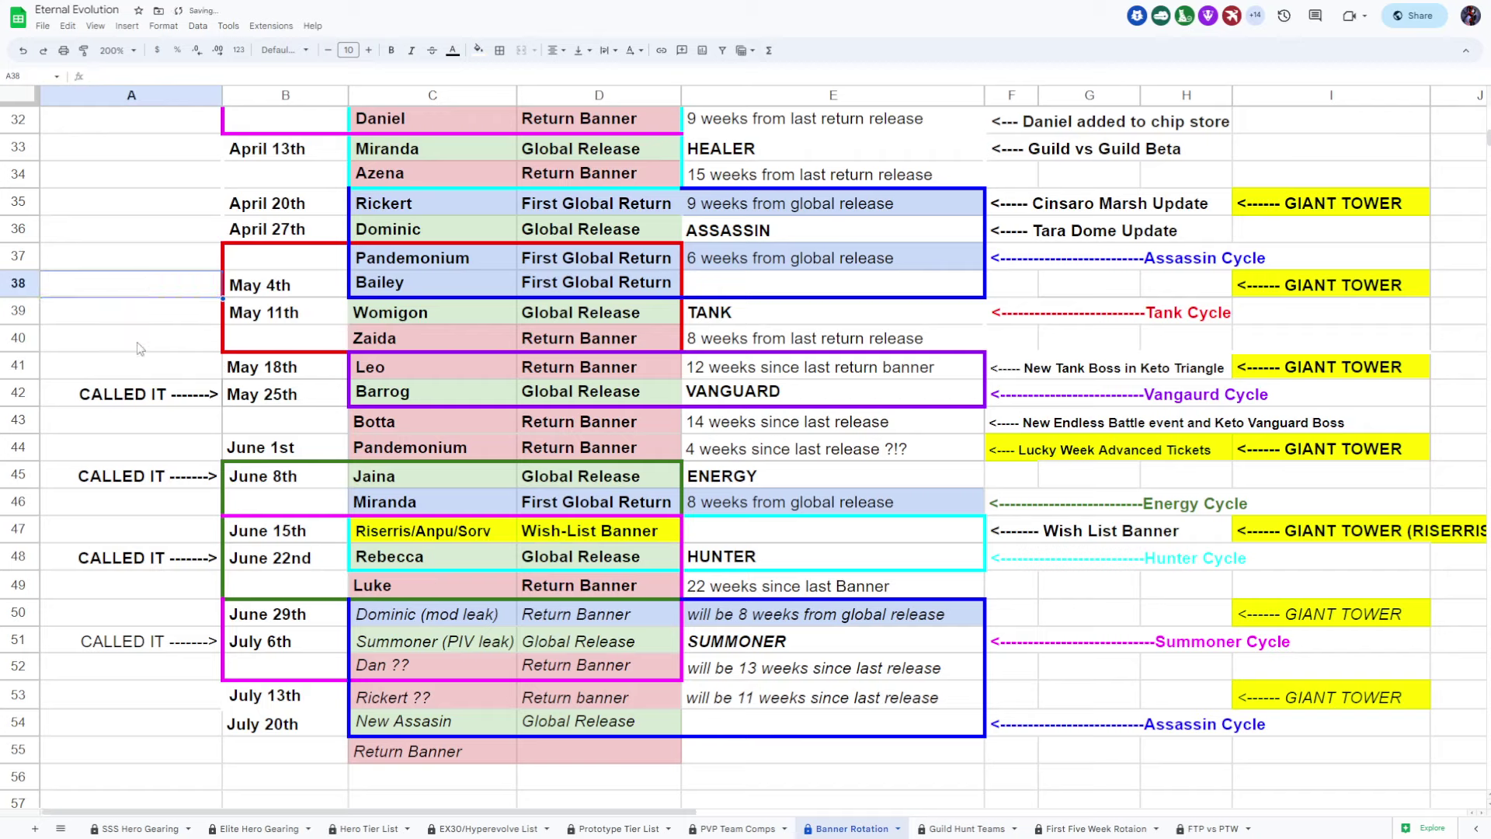
key(Delete)
click(136, 392)
Step: Single out Leo in C41, Botta in C43 and Pandemonium in C44, and compare them with the banners back to February
click(372, 401)
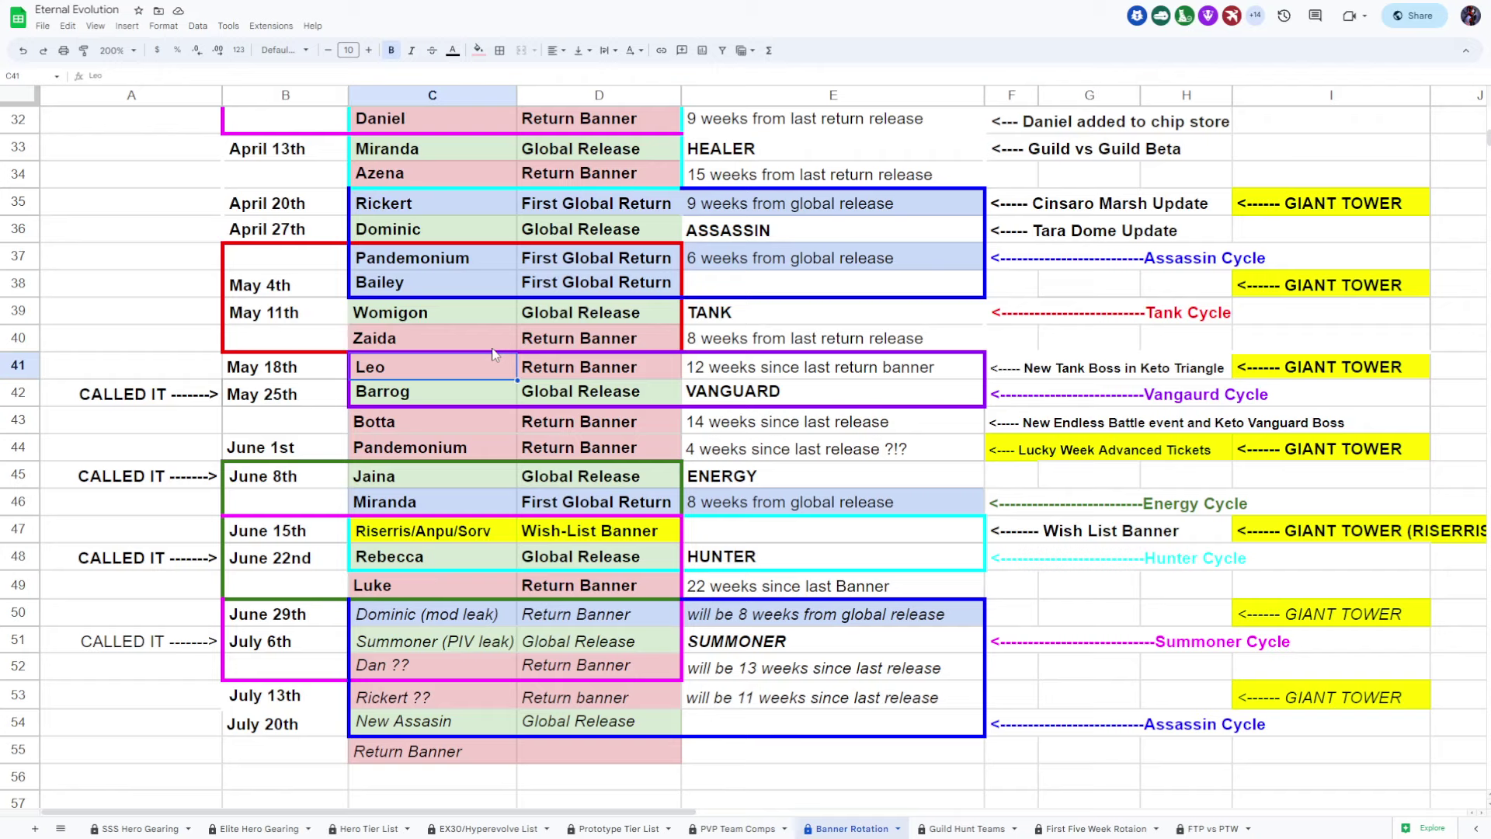
click(408, 425)
click(407, 456)
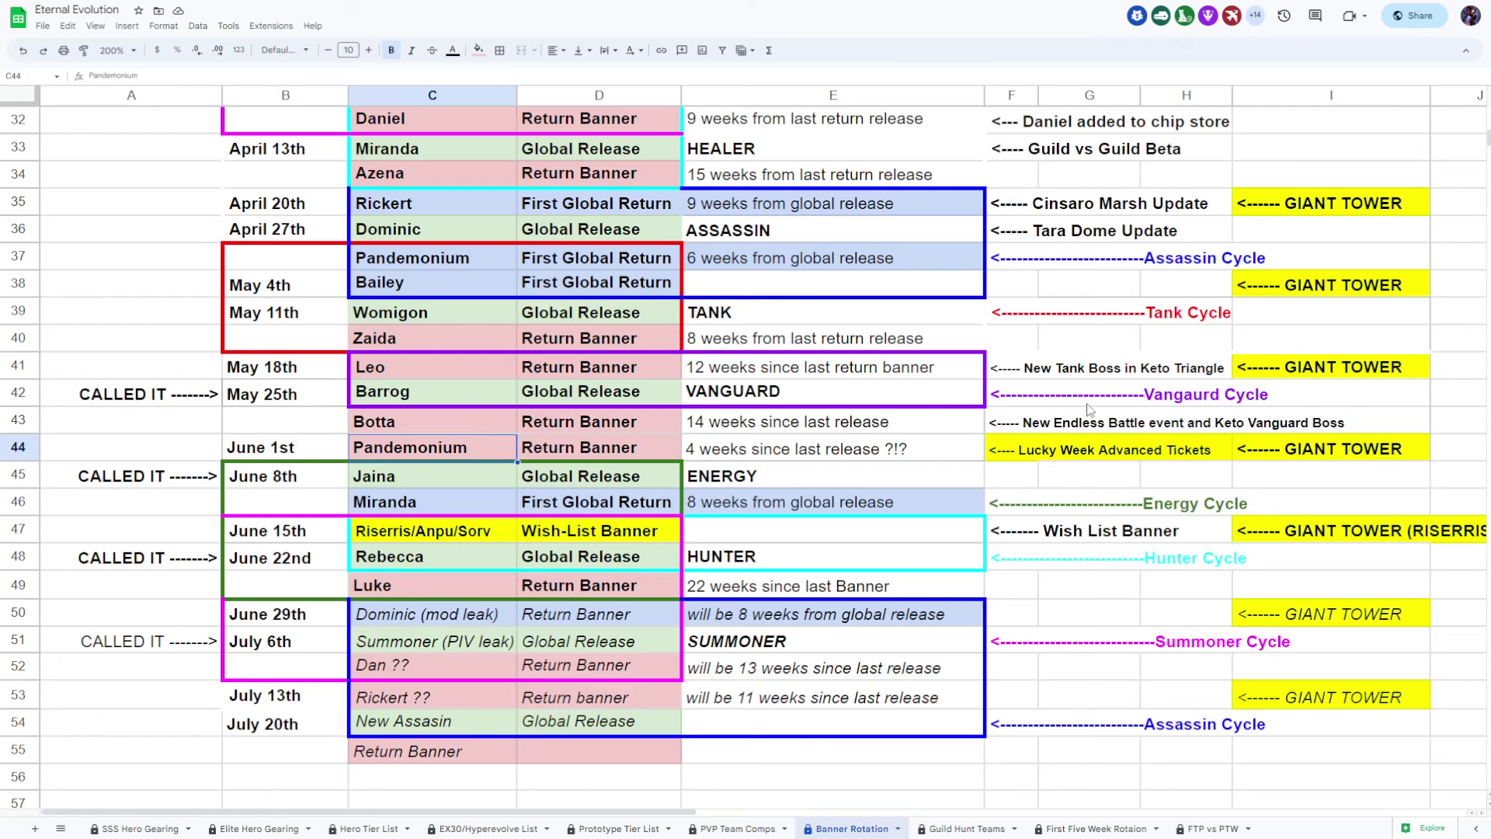
scroll(1188, 404, up, 5)
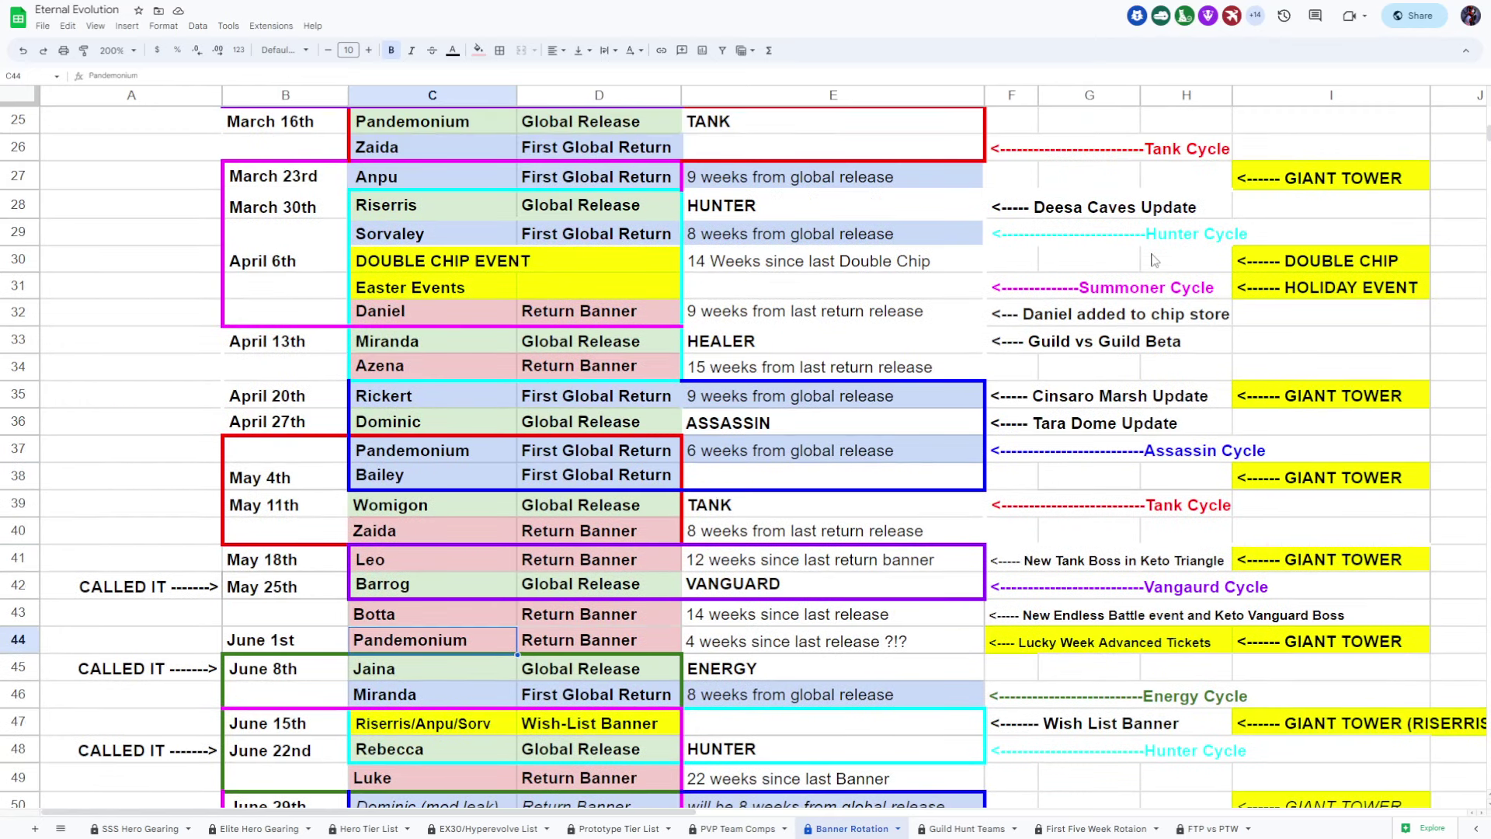
scroll(1133, 264, up, 1)
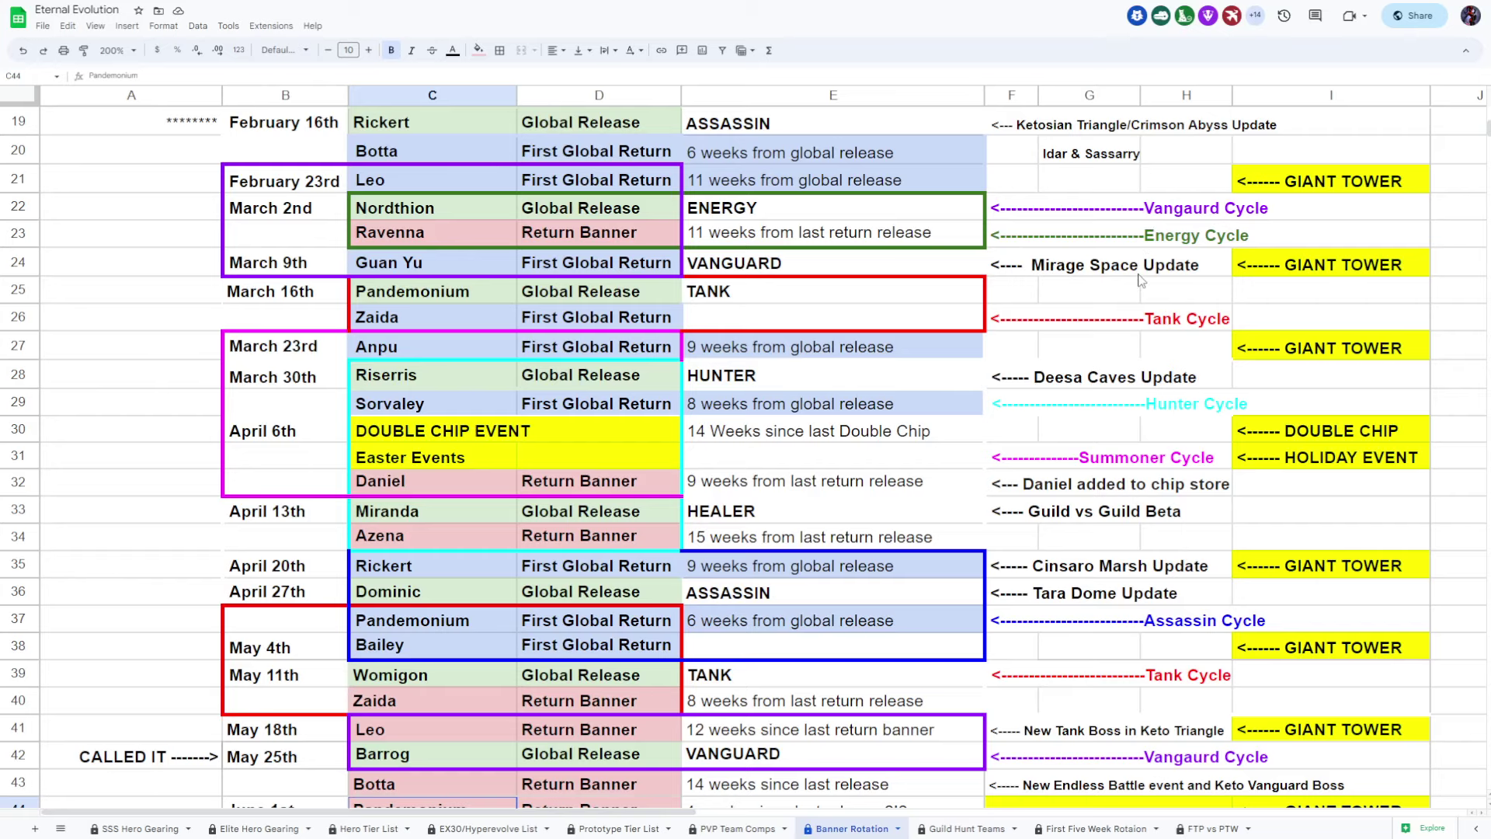
scroll(1140, 279, down, 3)
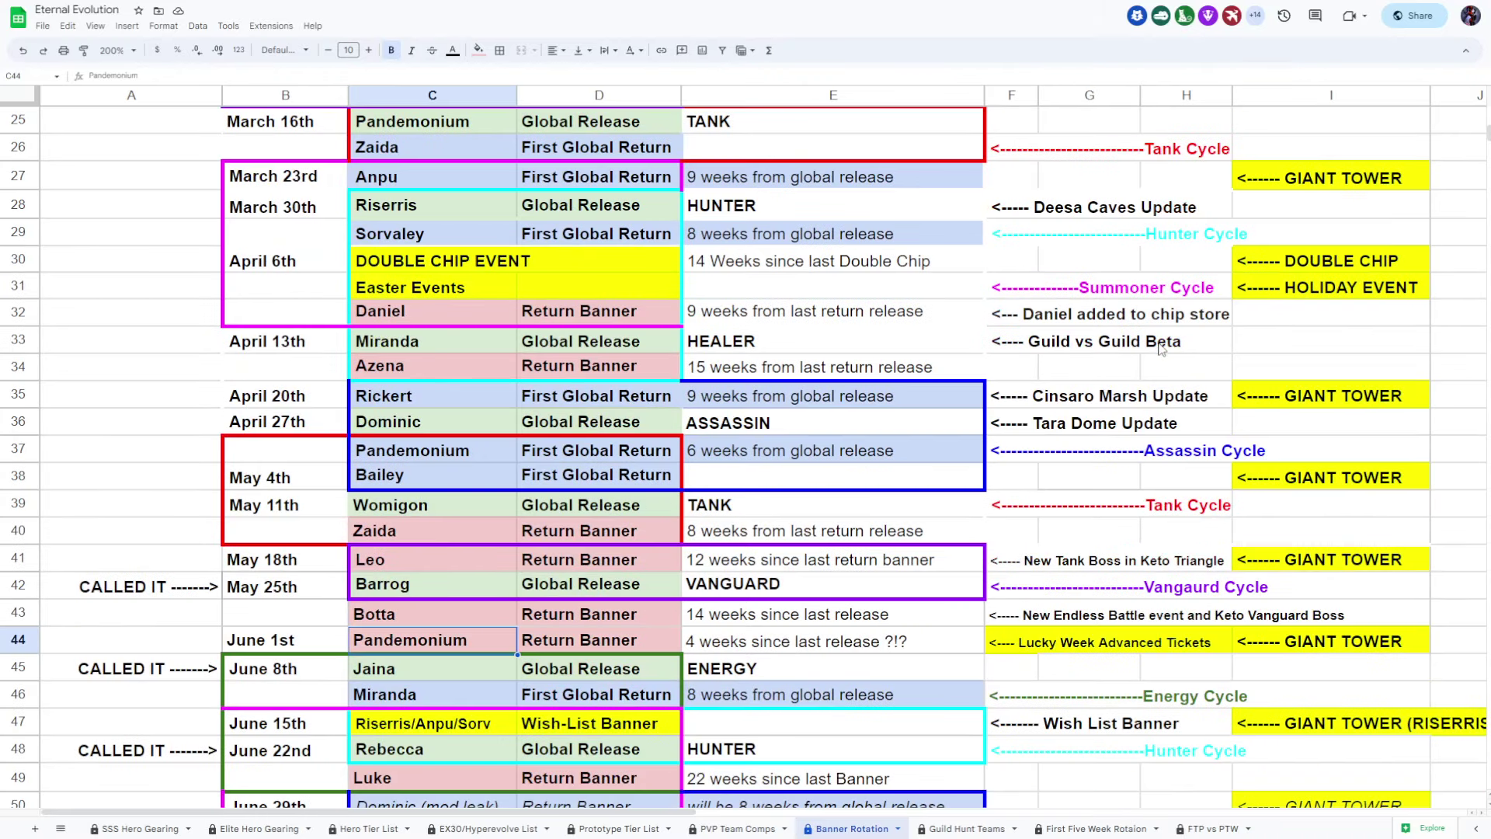
scroll(1163, 455, down, 4)
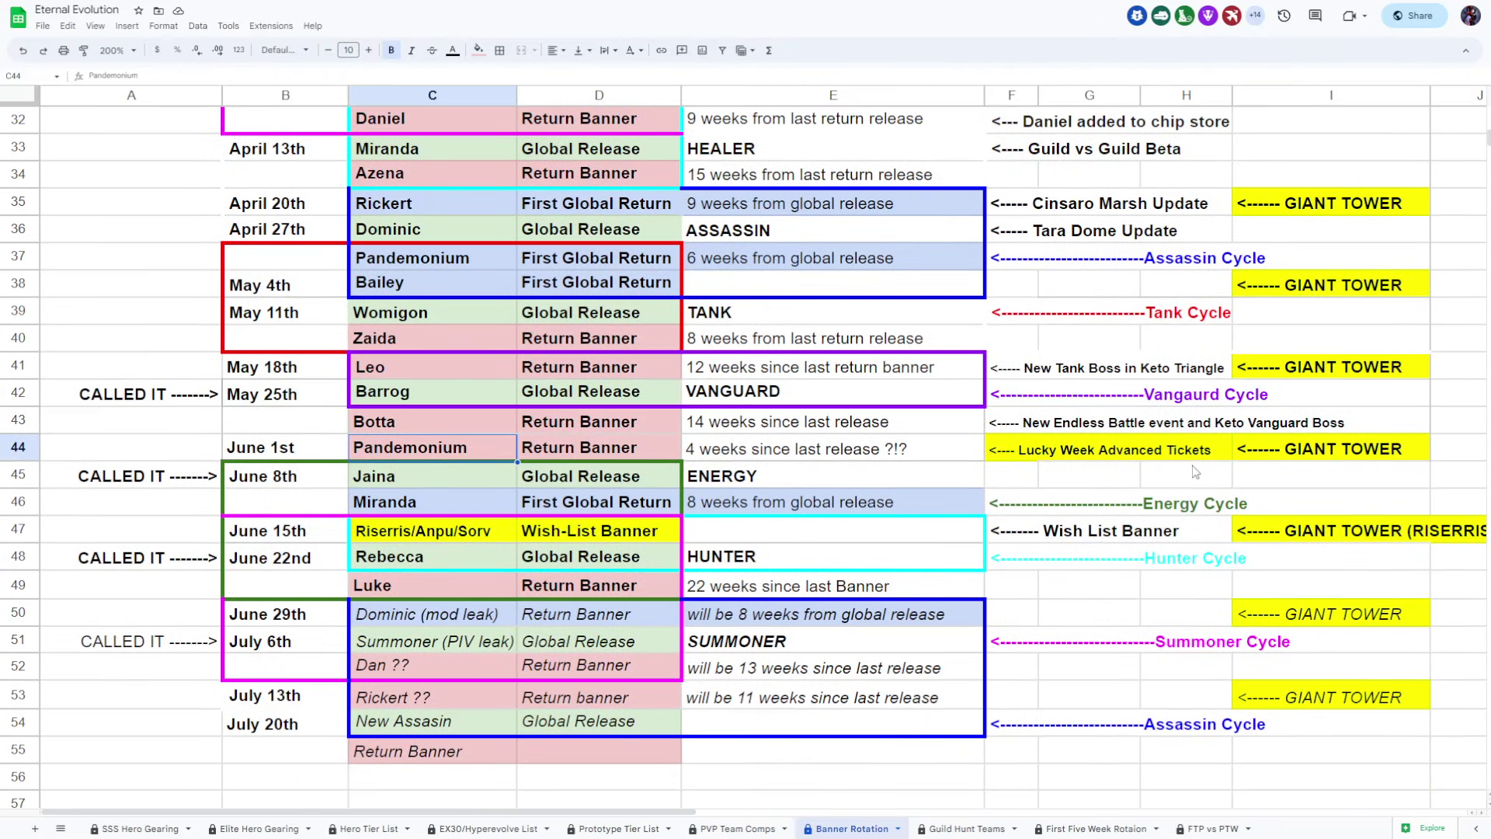
Step: Single out the June Energy Cycle label in H46 and Jaina in C45, and compare them with the earlier cycles
click(1187, 511)
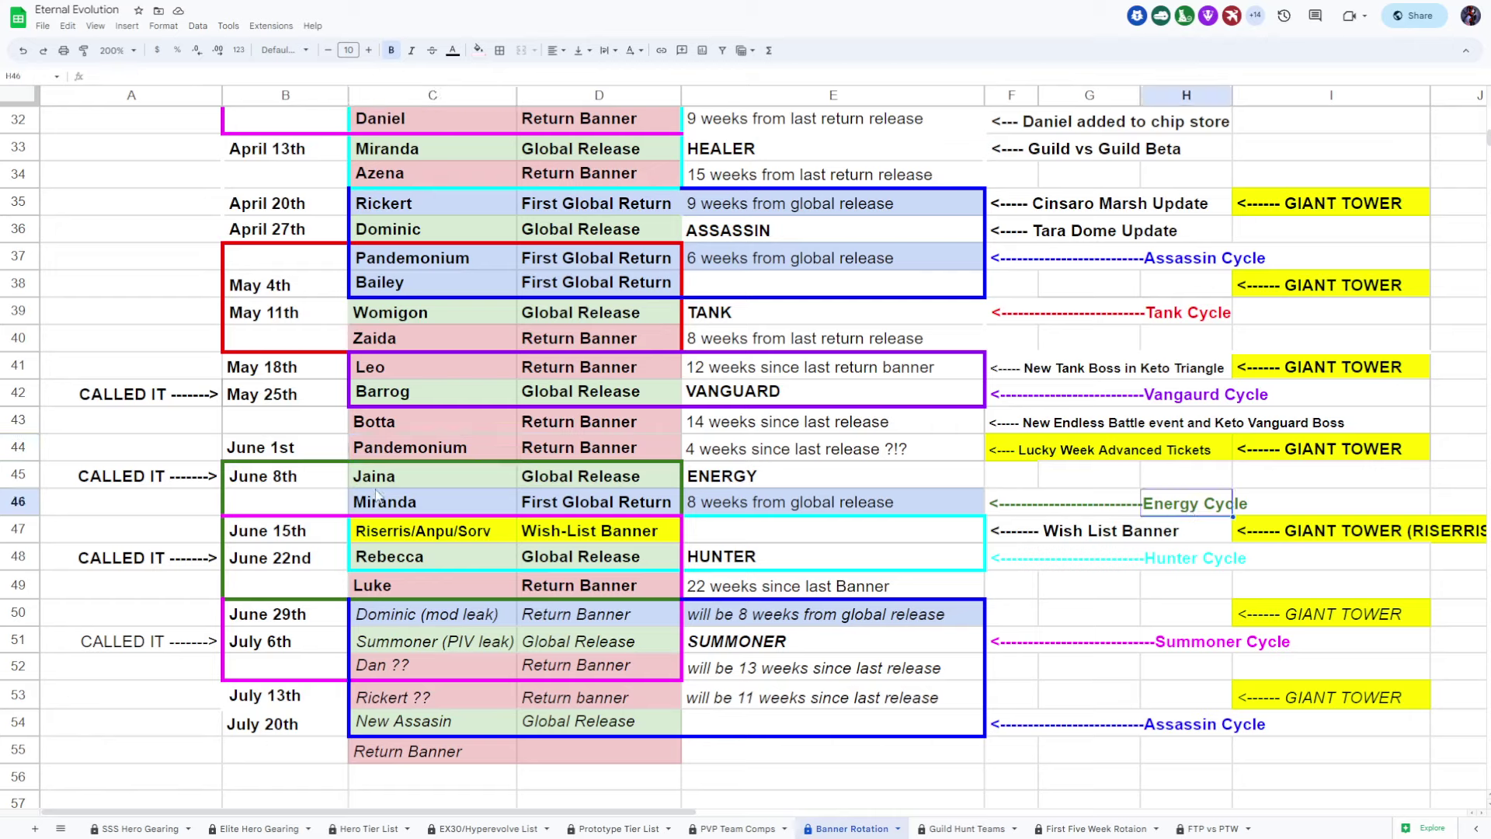
click(410, 477)
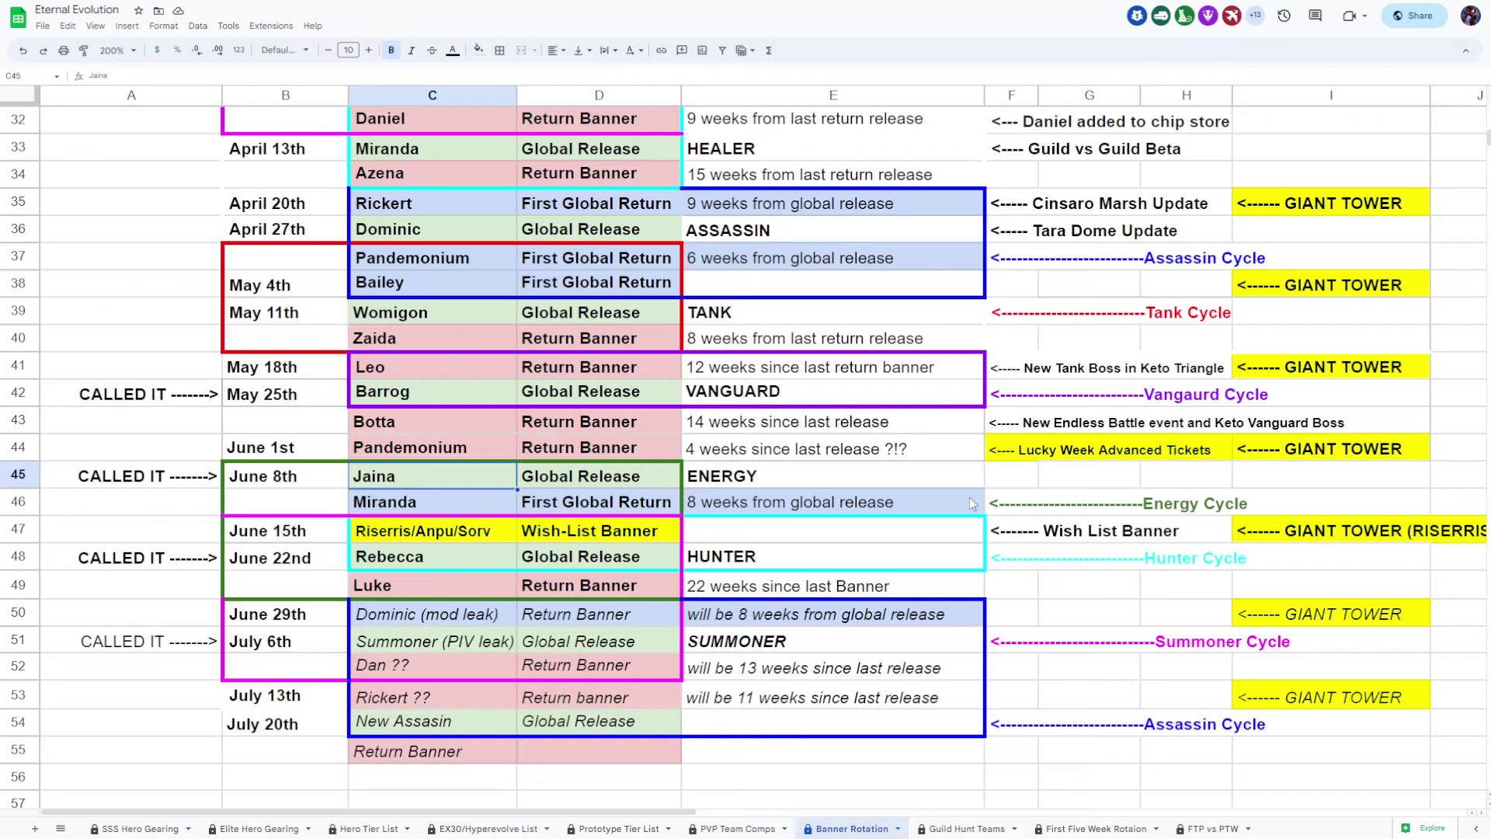
scroll(1240, 307, up, 5)
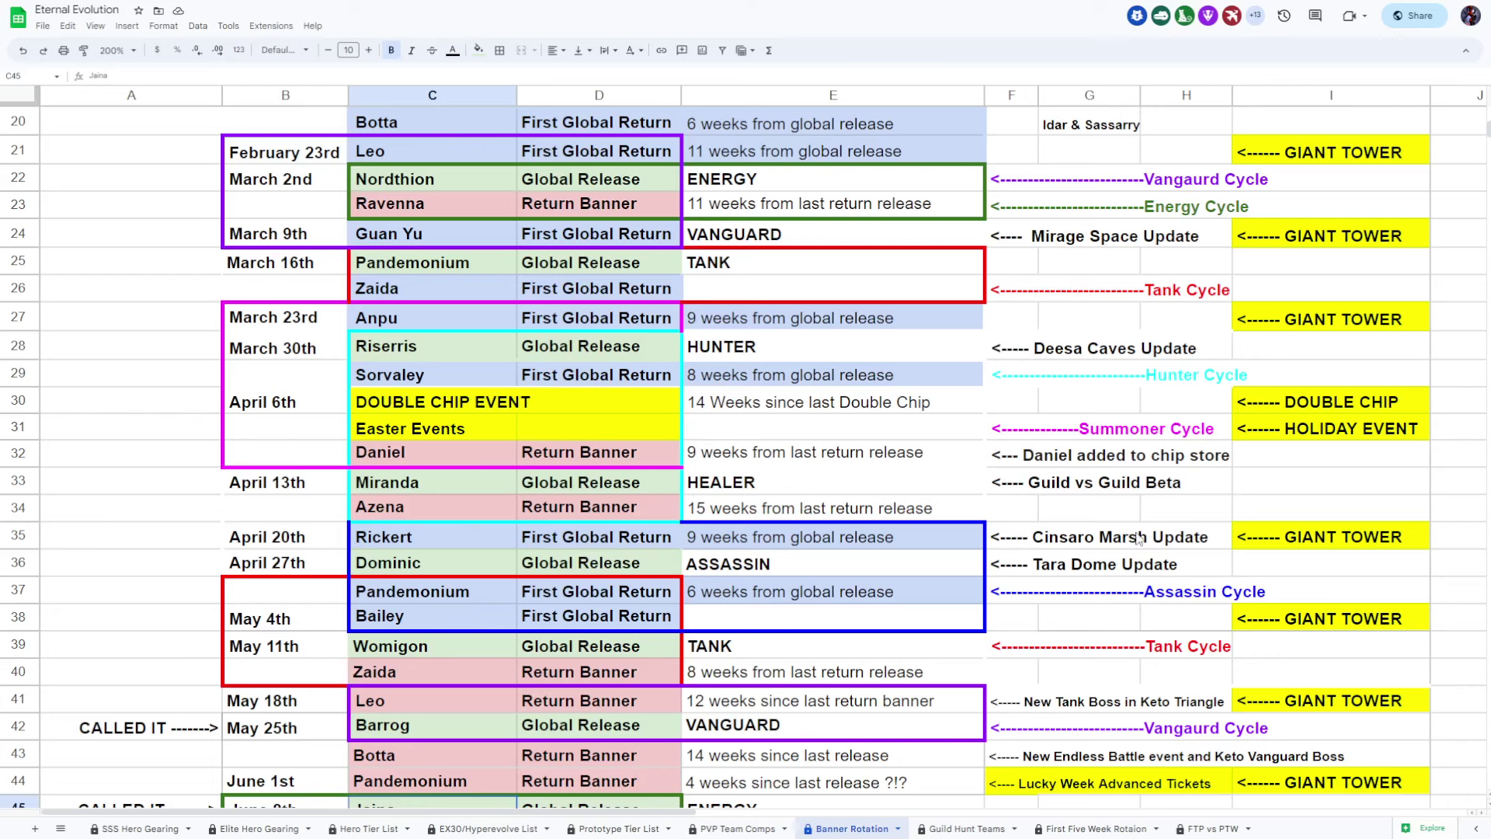
scroll(1139, 538, down, 3)
scroll(1148, 532, down, 2)
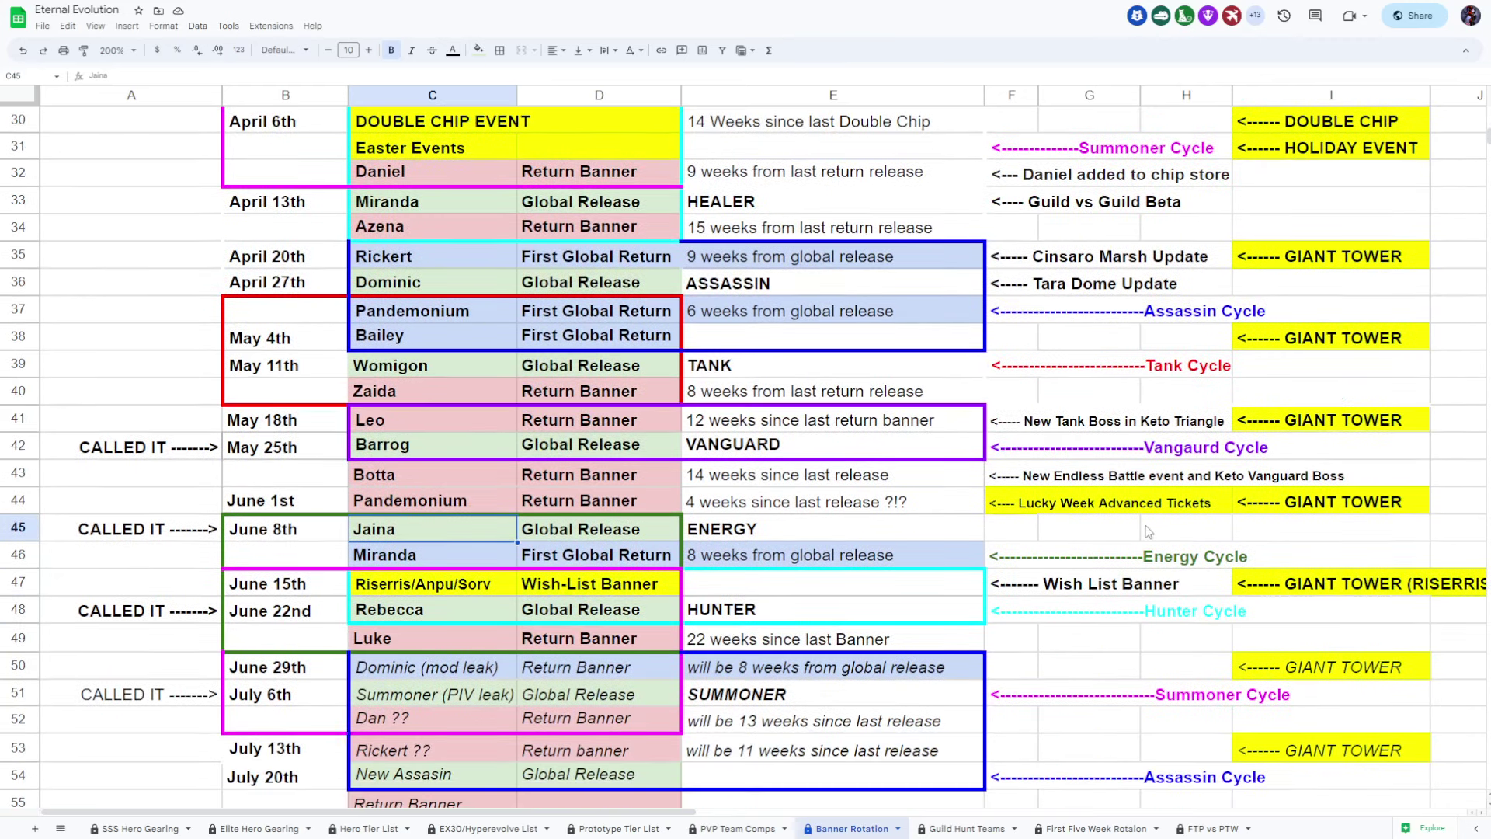
scroll(1149, 532, down, 2)
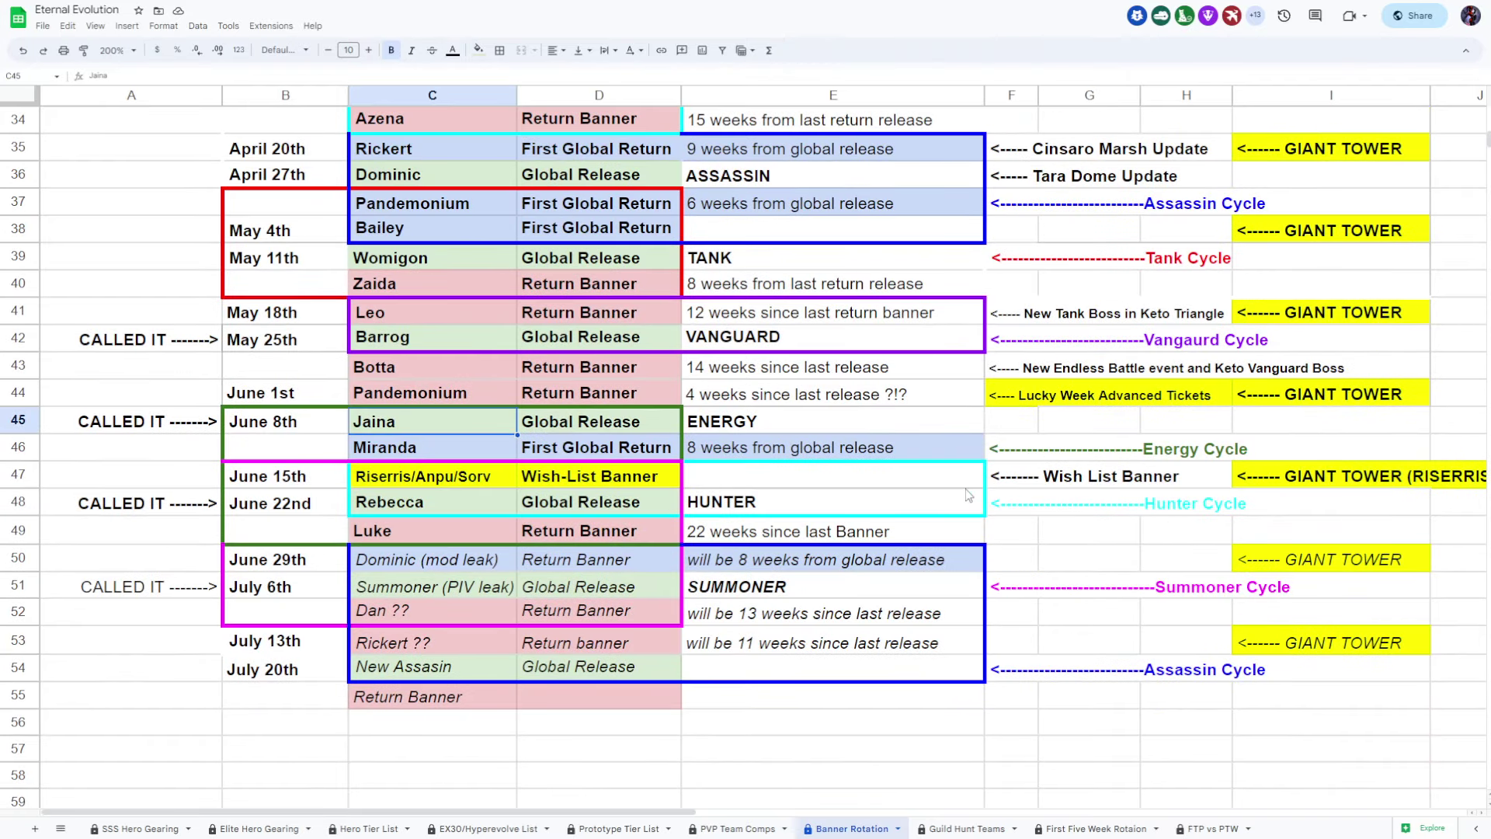
Step: Highlight the wish-list banner in C47:D47 and the June 29th row B50:E50, singling out Dominic in C50
click(399, 482)
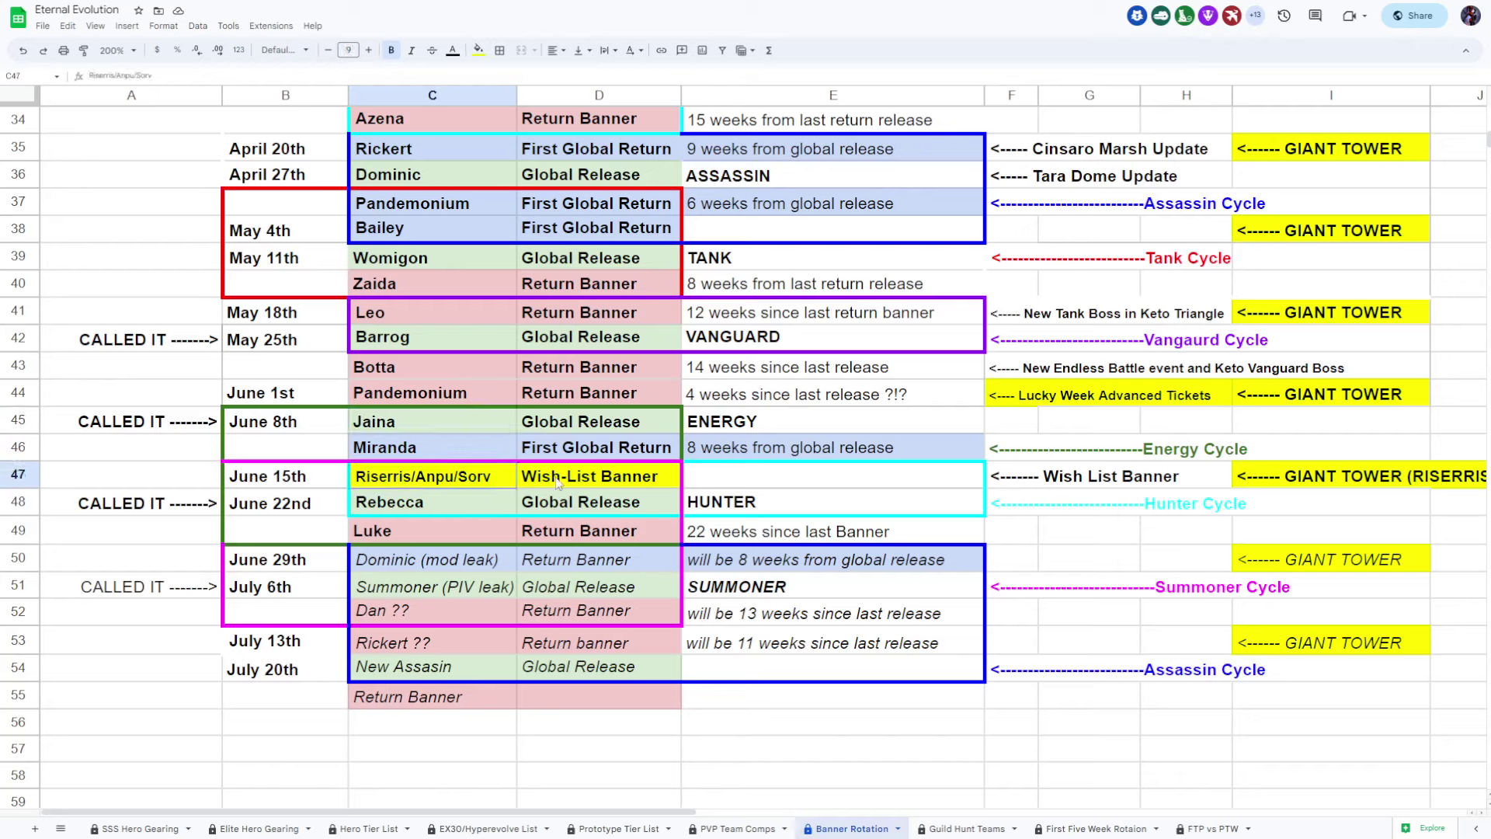
key(shift+Right)
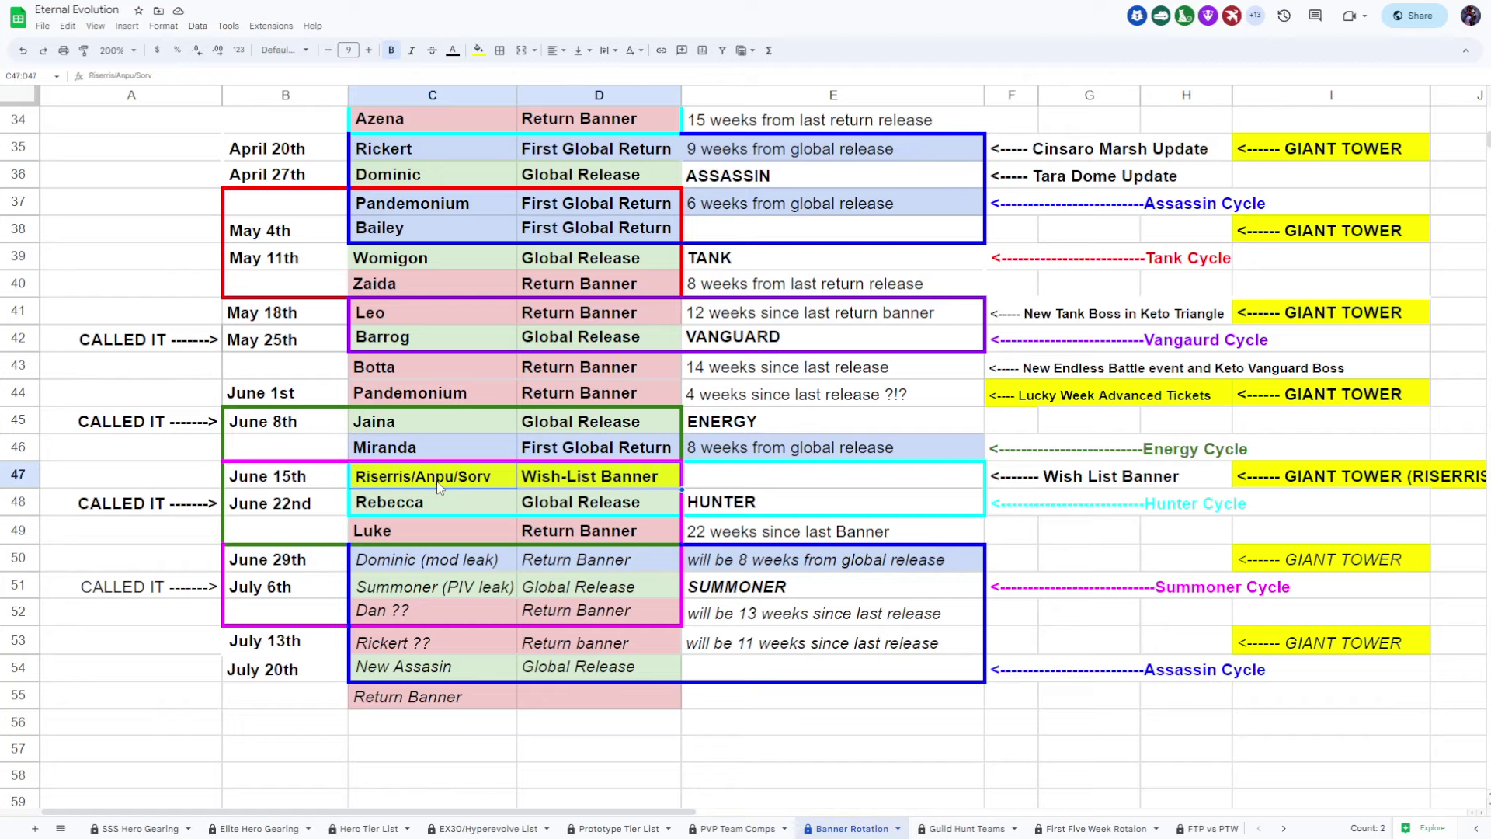
click(394, 561)
drag(319, 565, 713, 562)
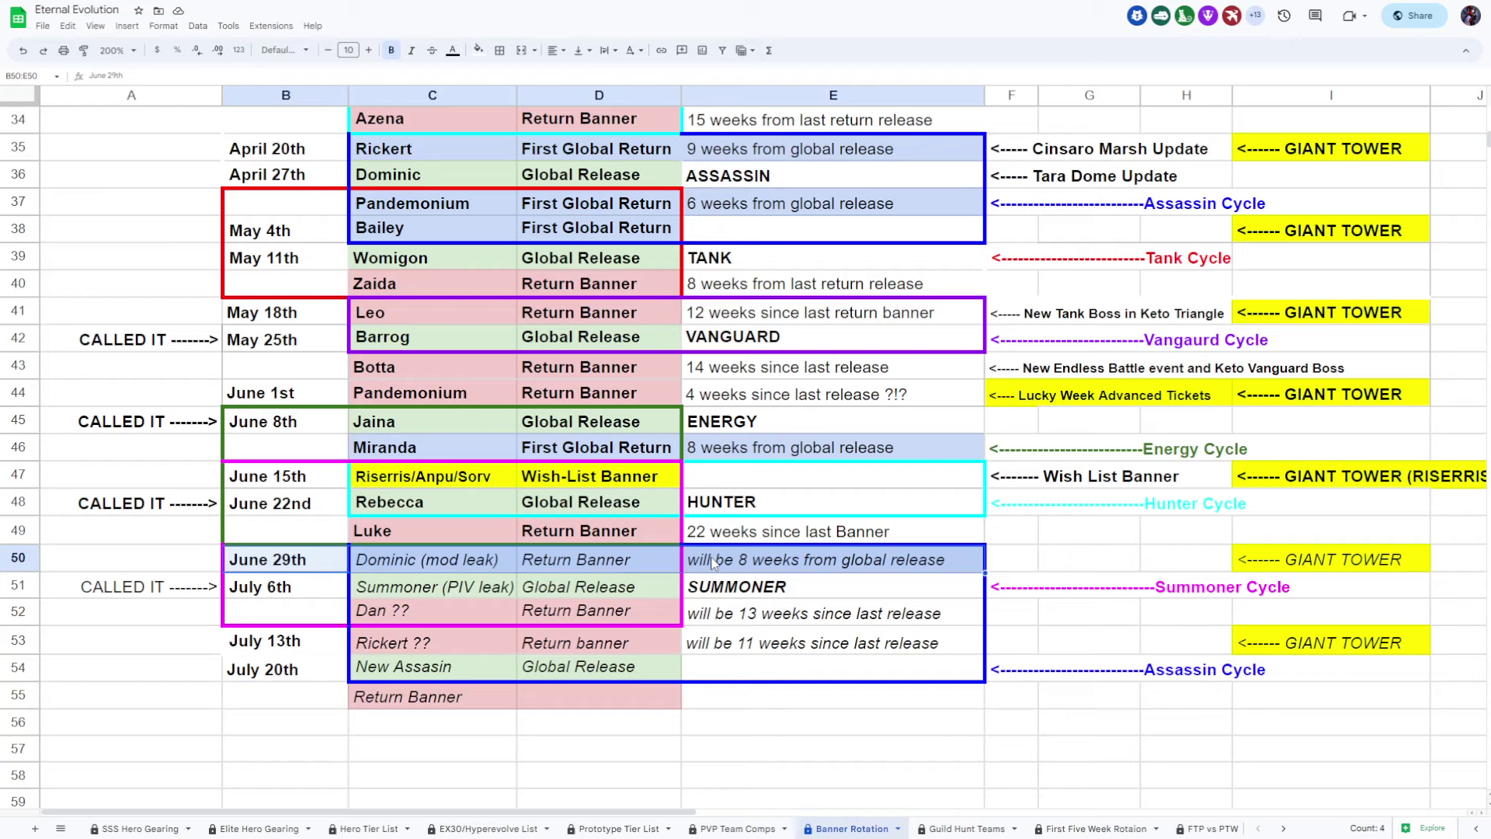
click(407, 565)
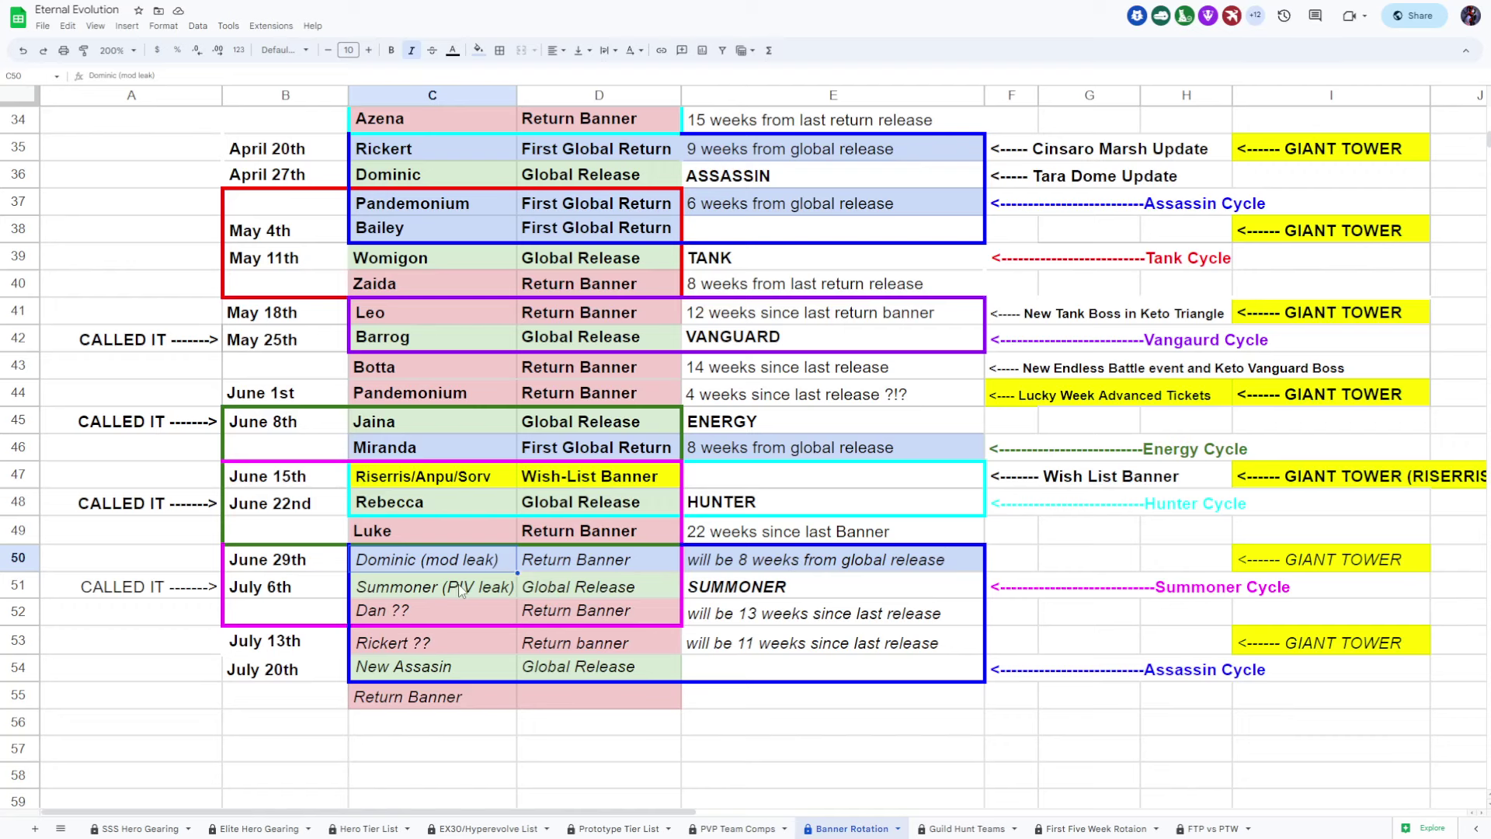
Step: Examine the projected June 29th to July 20th banners, selecting Dominic's leaked return banner in C50
scroll(458, 586, down, 1)
scroll(448, 535, down, 3)
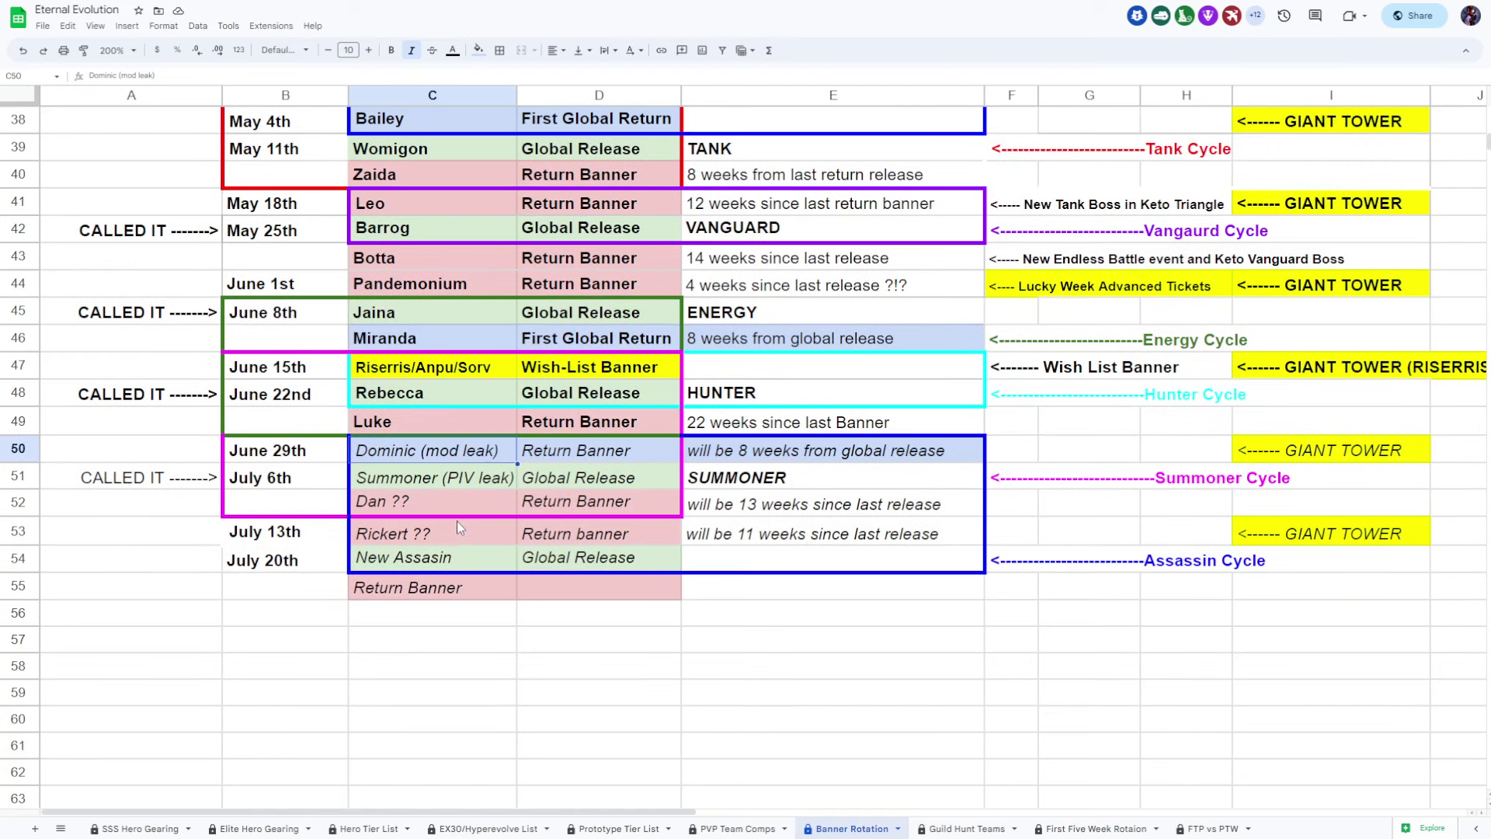
click(672, 662)
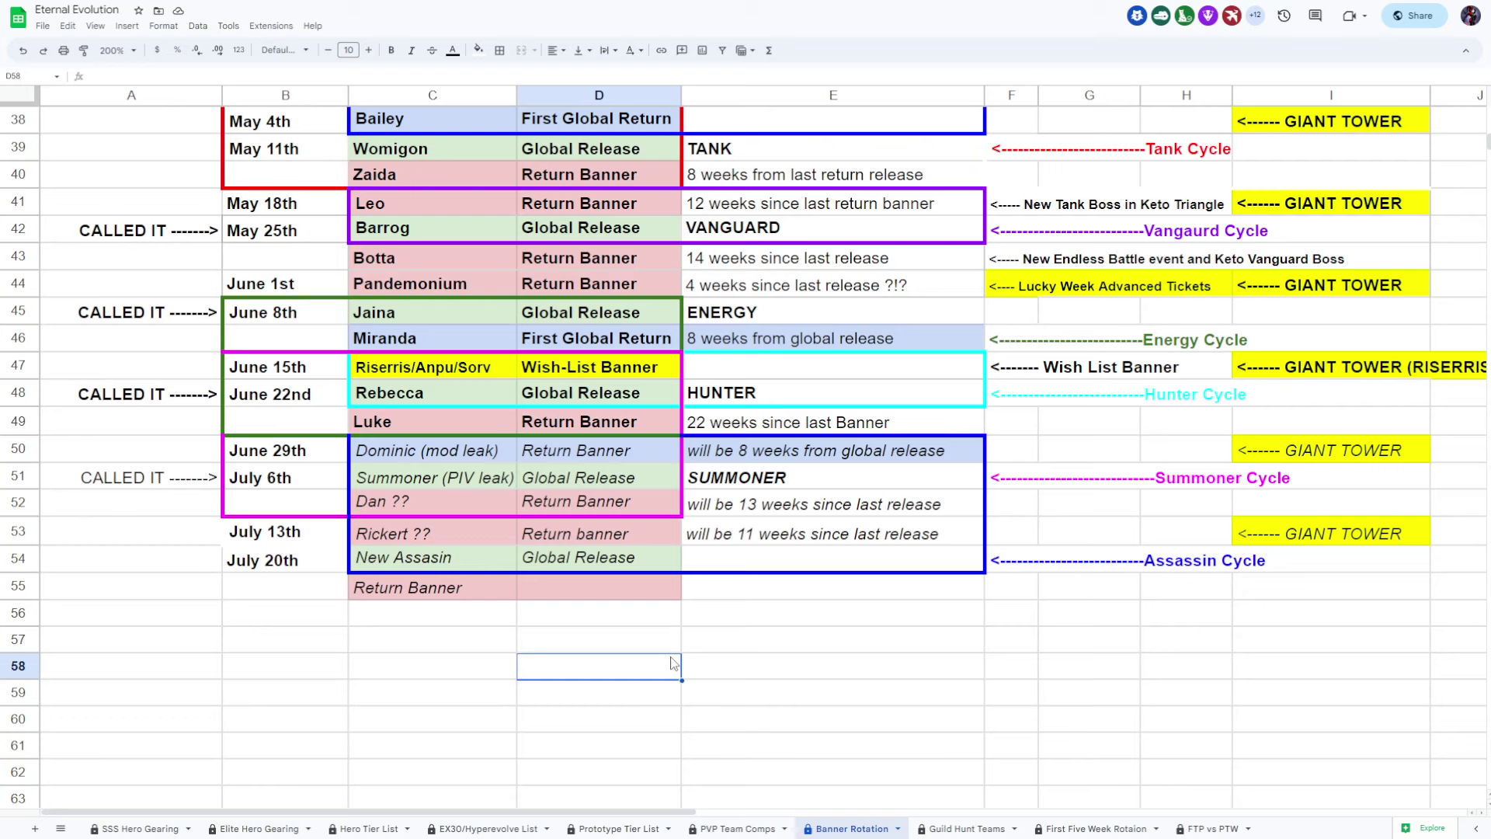
click(456, 453)
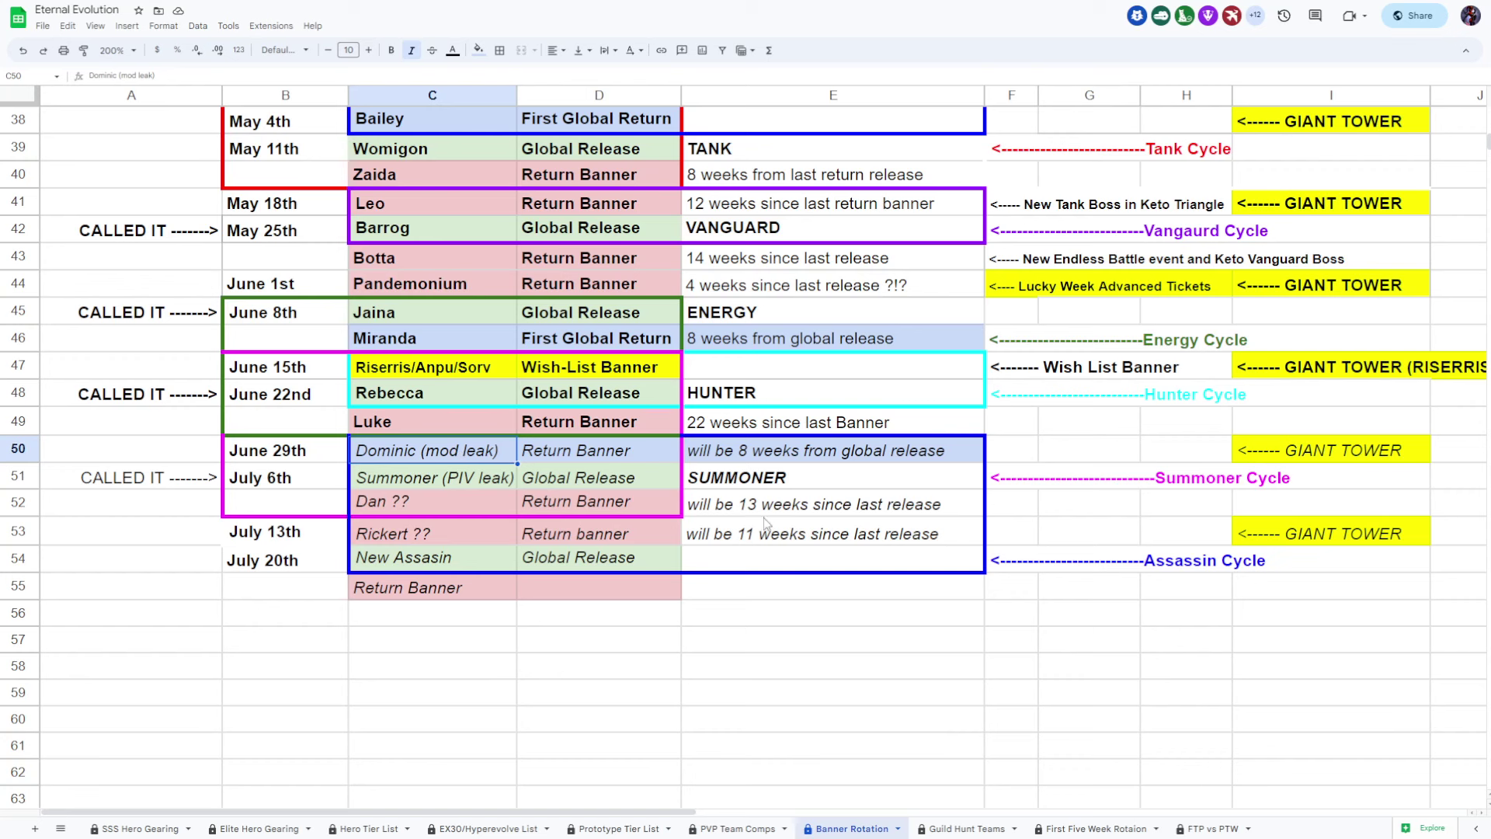
click(851, 639)
scroll(851, 639, up, 2)
scroll(820, 678, up, 1)
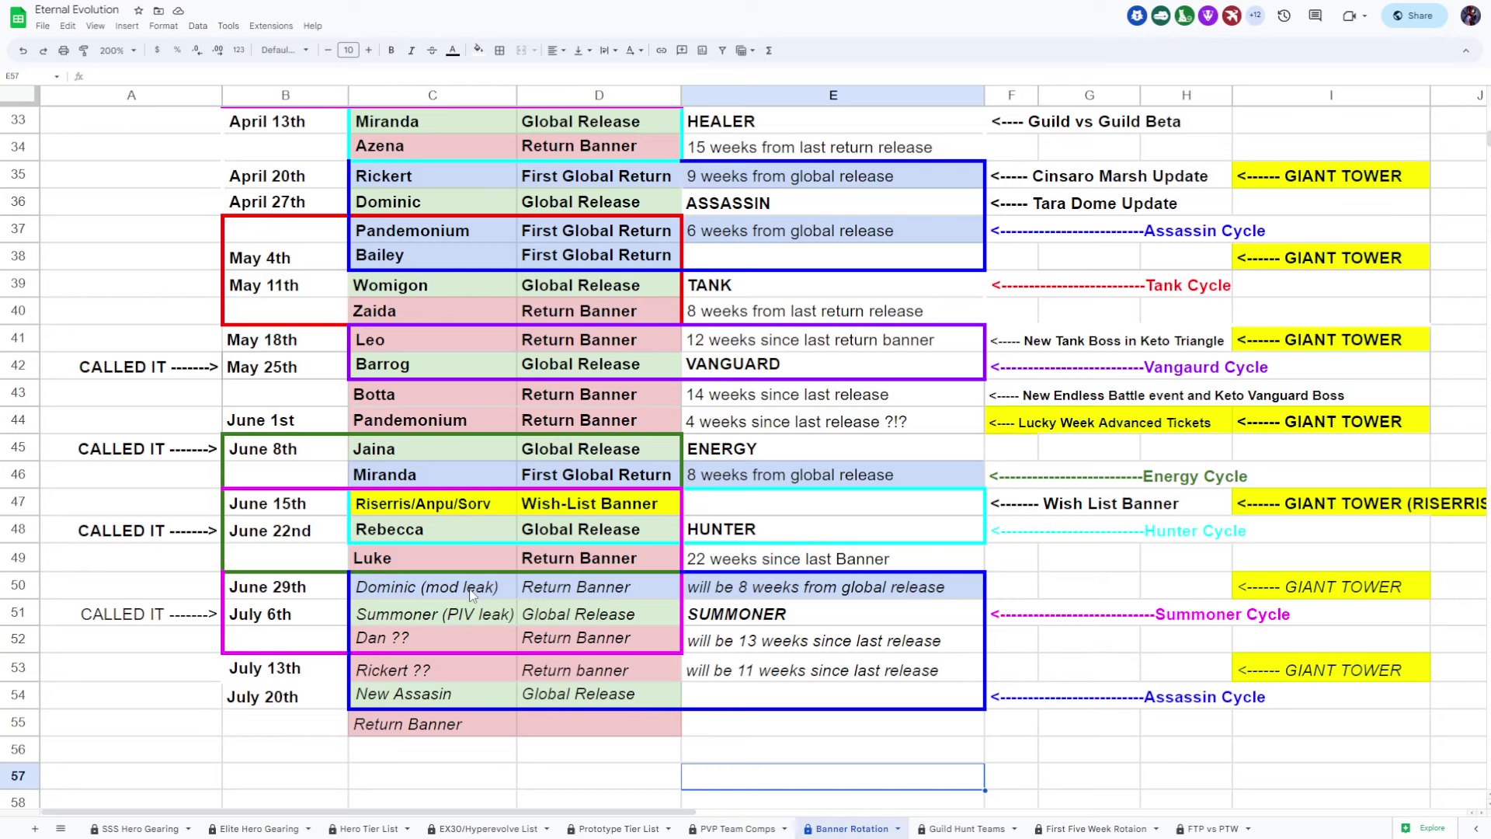
click(388, 593)
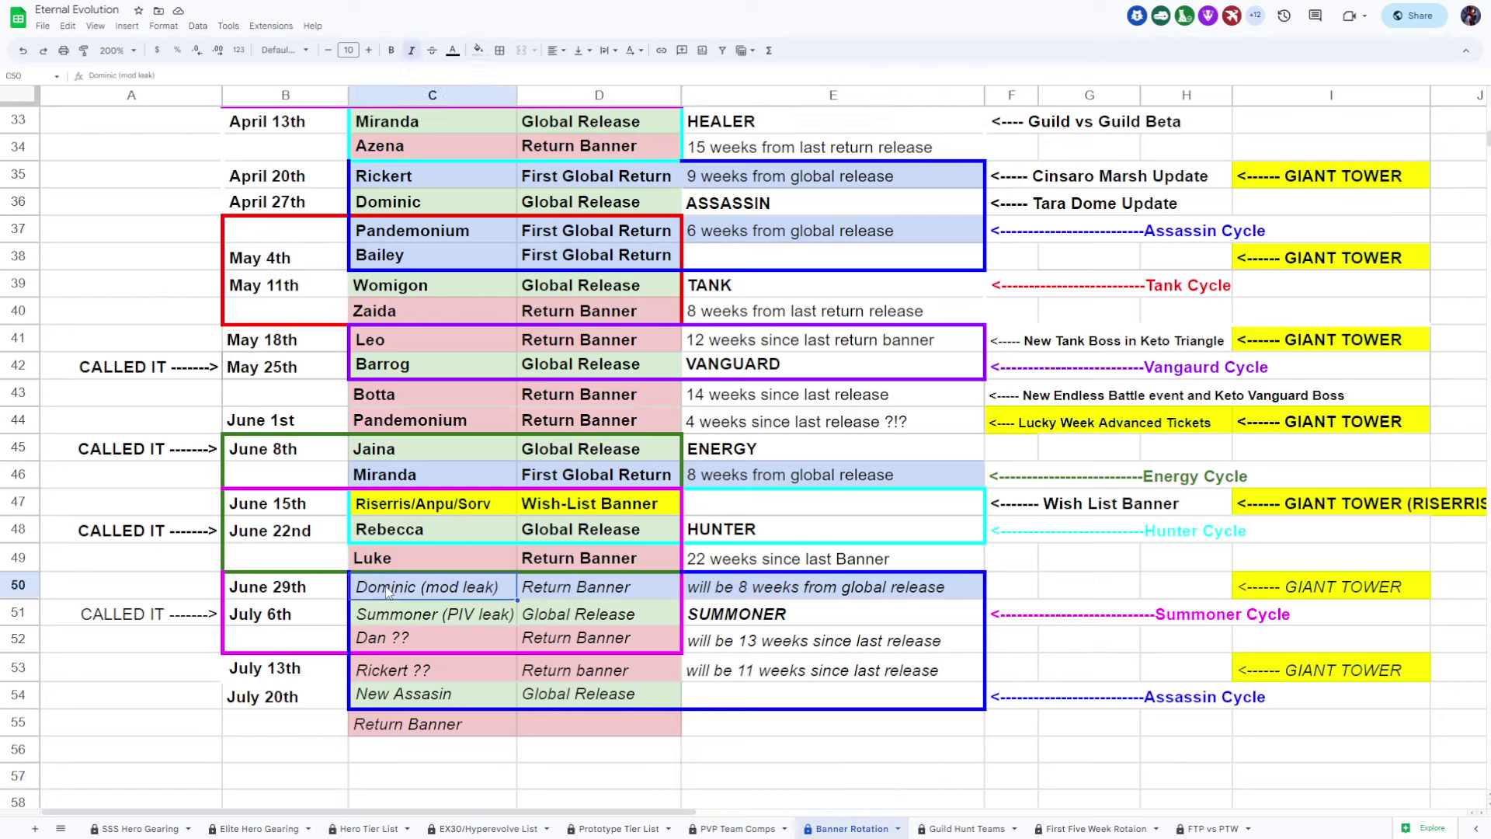
Step: Highlight the July 6th summoner row B51:E51, singling out the Summoner leak in C51, Dan in C52 and Dominic in C50
click(388, 642)
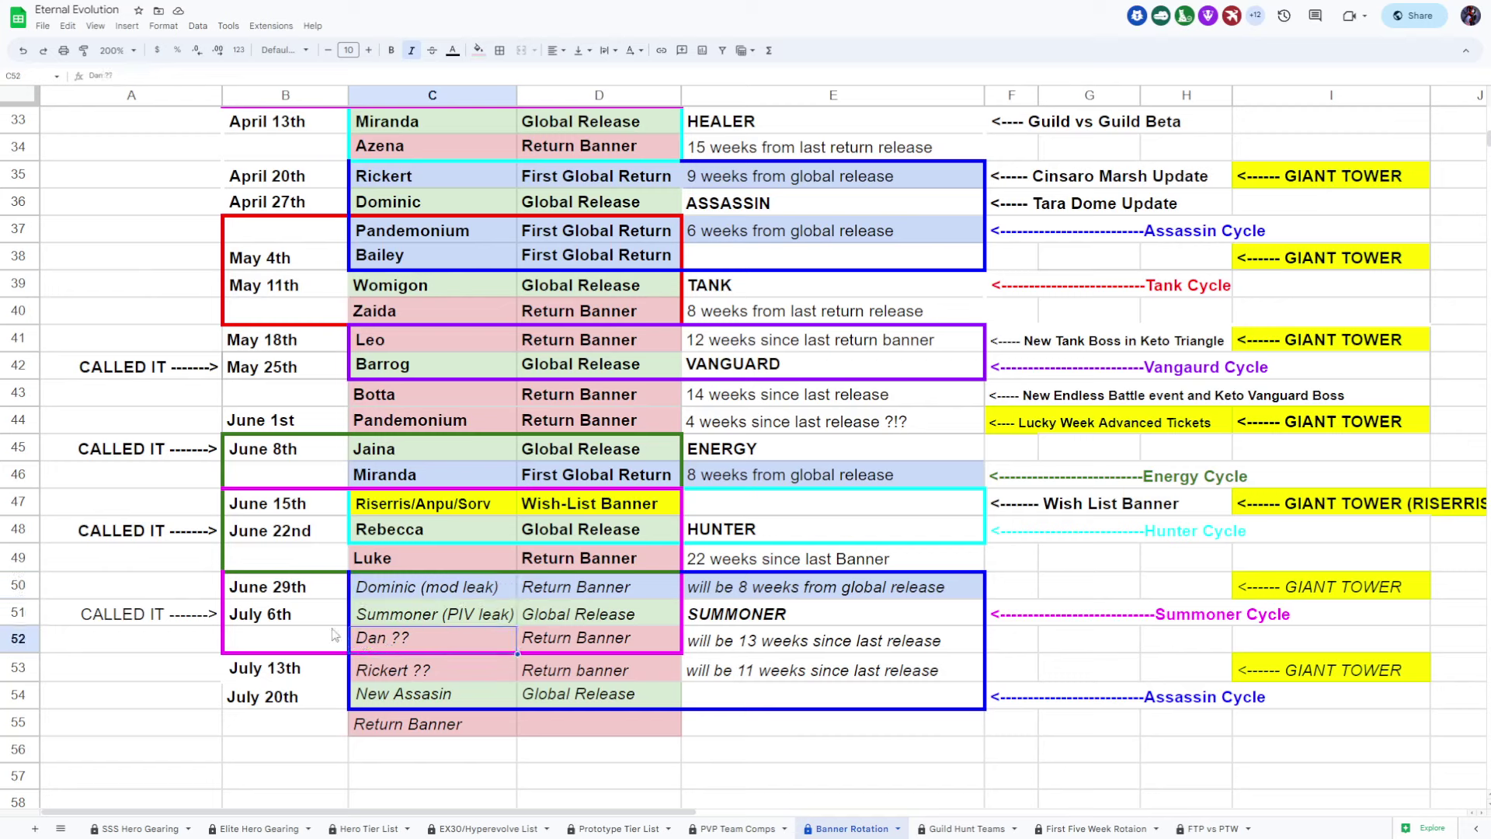
click(399, 620)
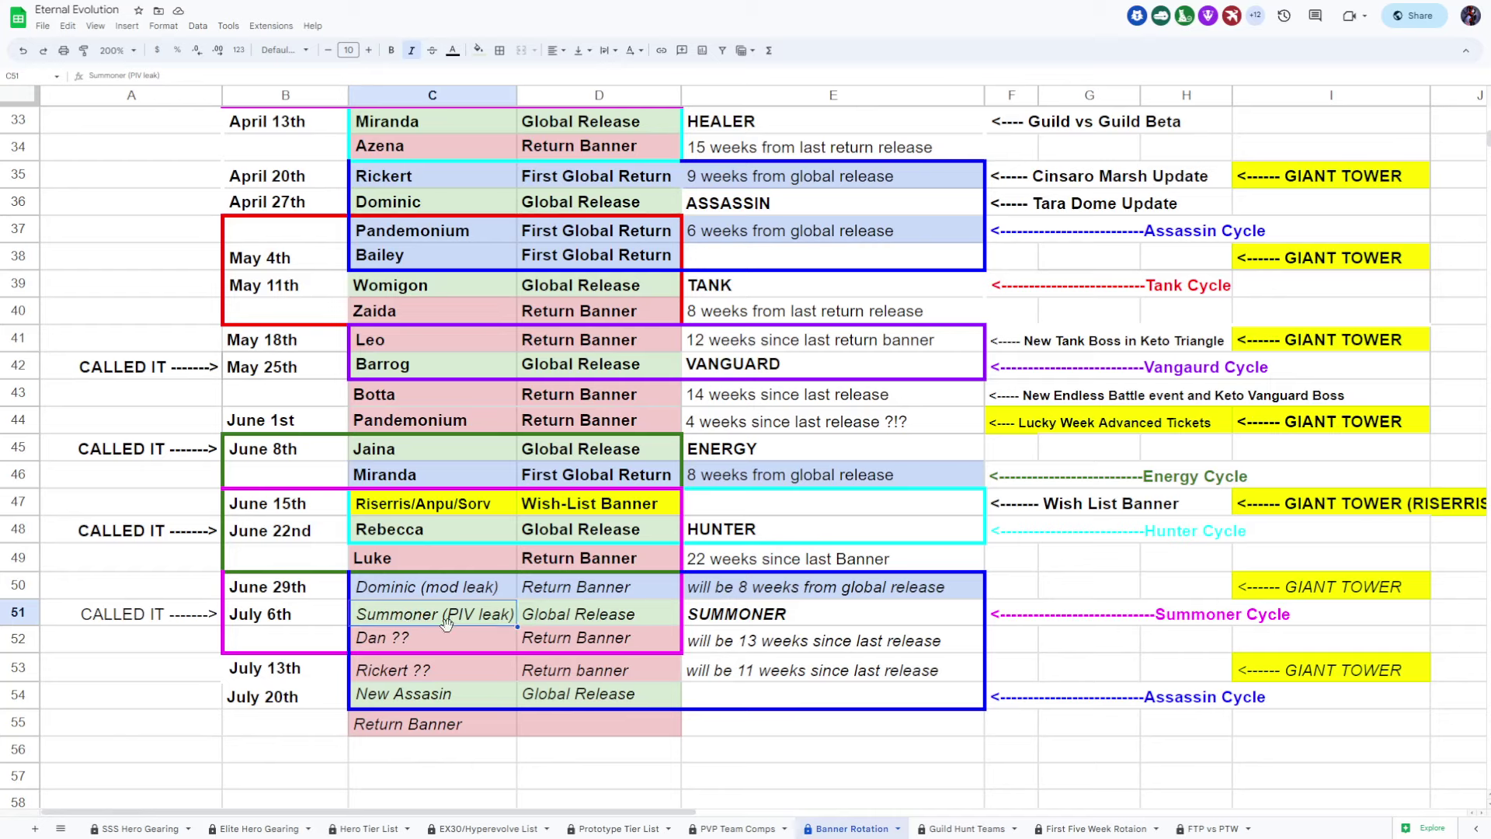
drag(264, 615, 786, 615)
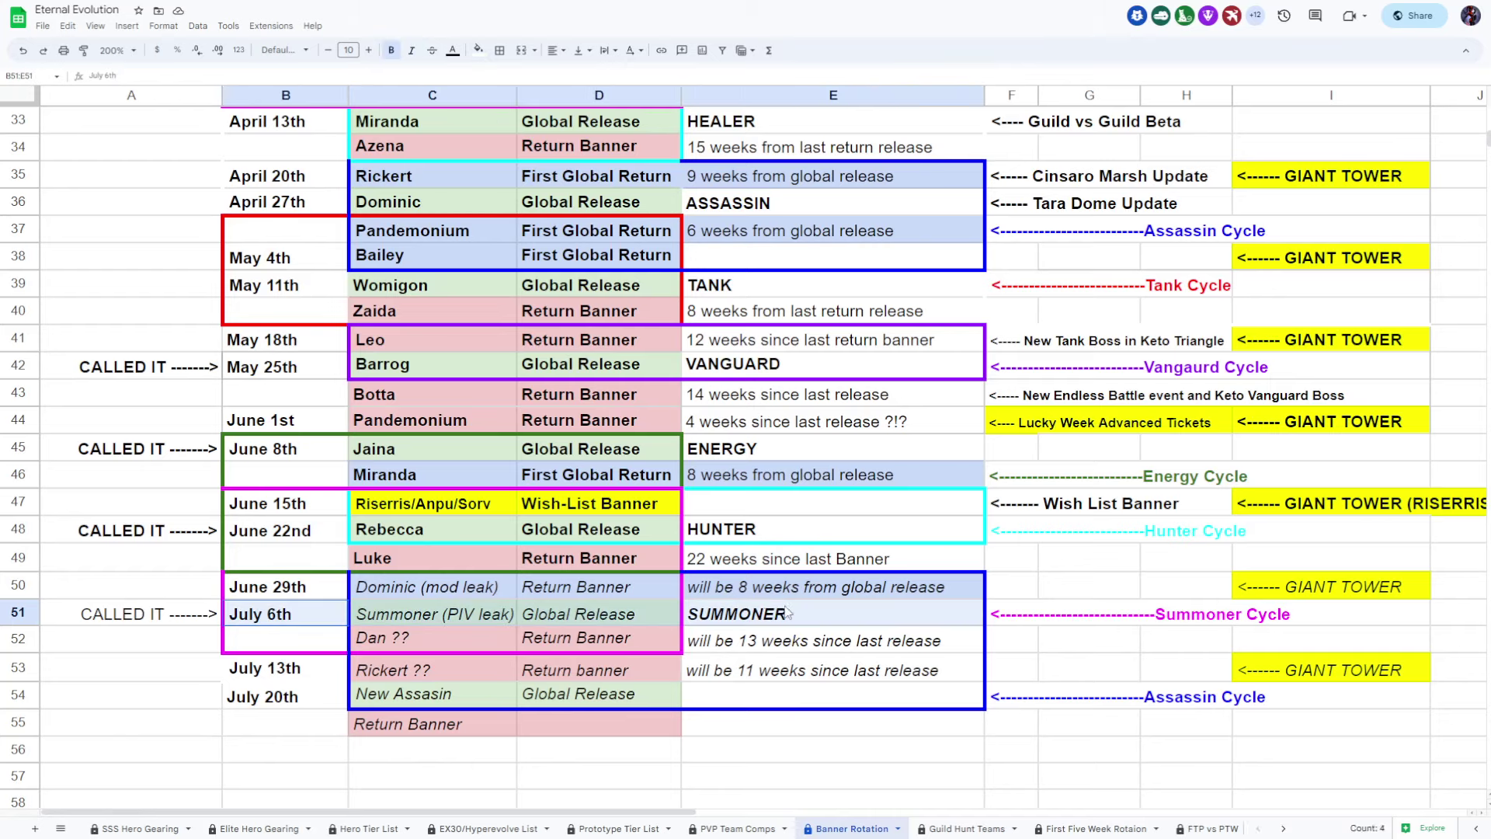
click(280, 641)
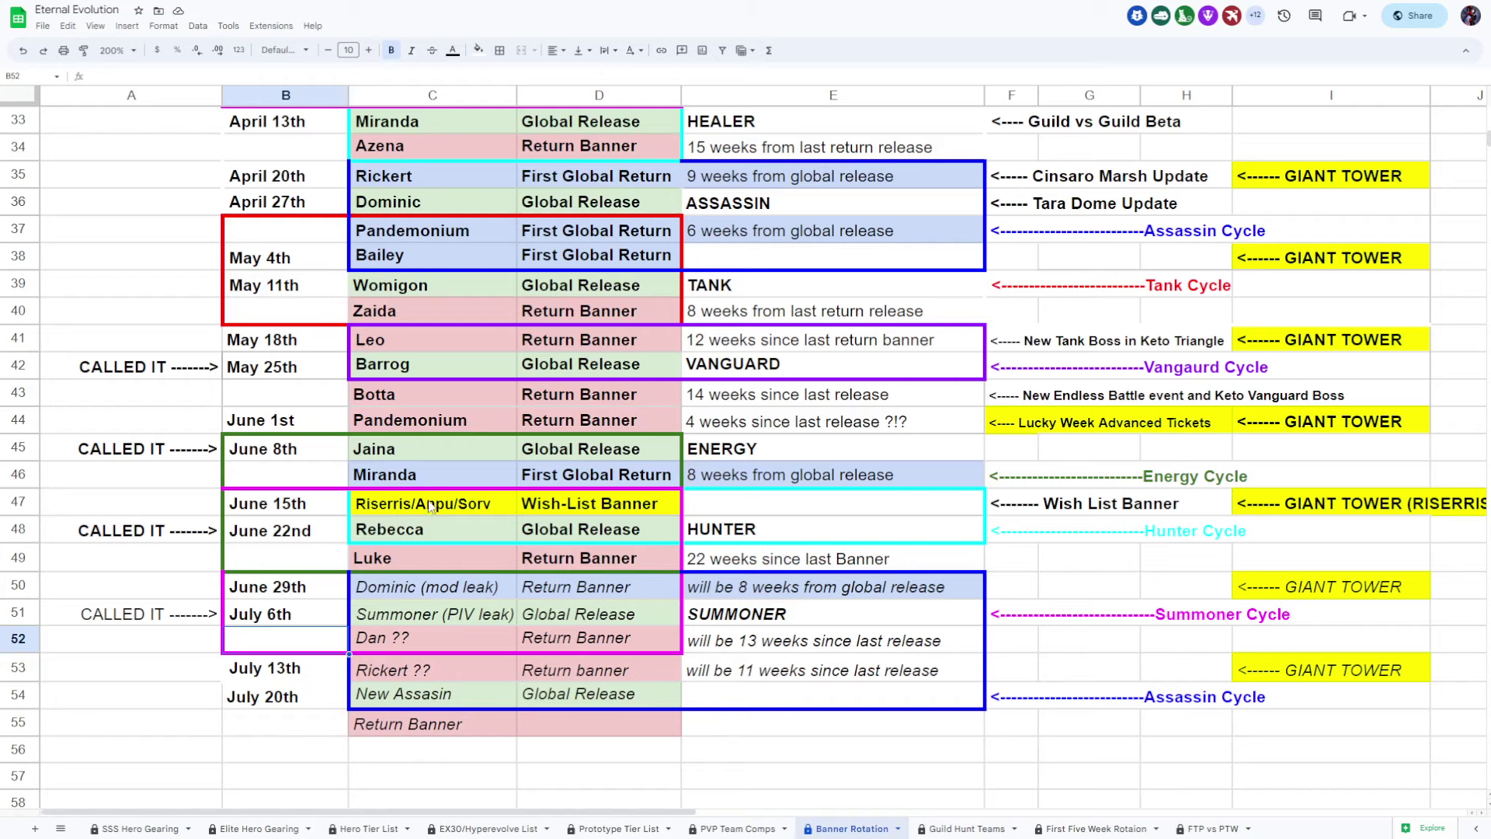
click(417, 594)
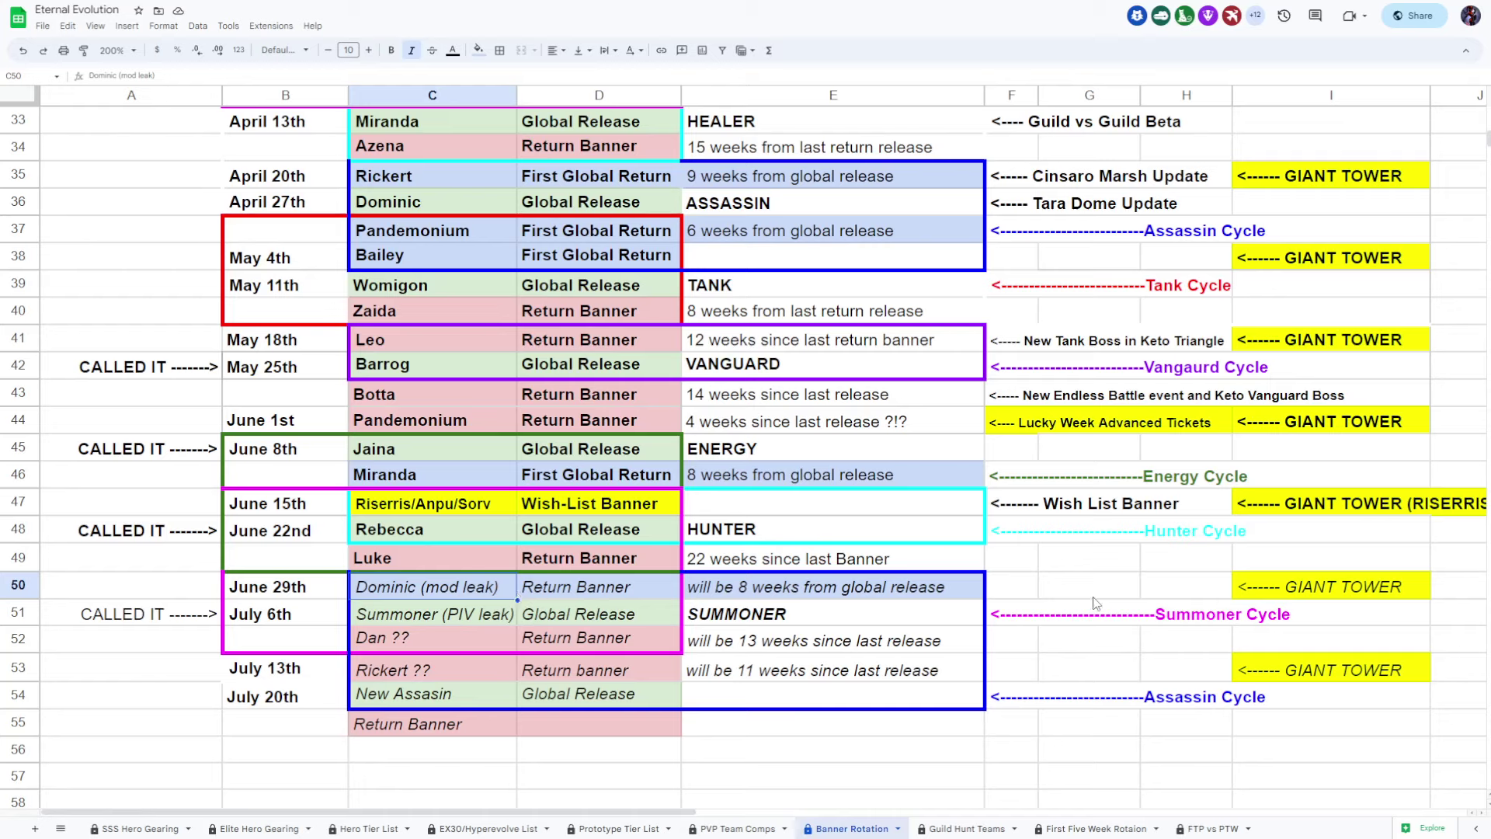
Step: Highlight Dan's return banner row C52:E52, singling out Dan in C52 and the weeks-since-release note in E52
click(1070, 594)
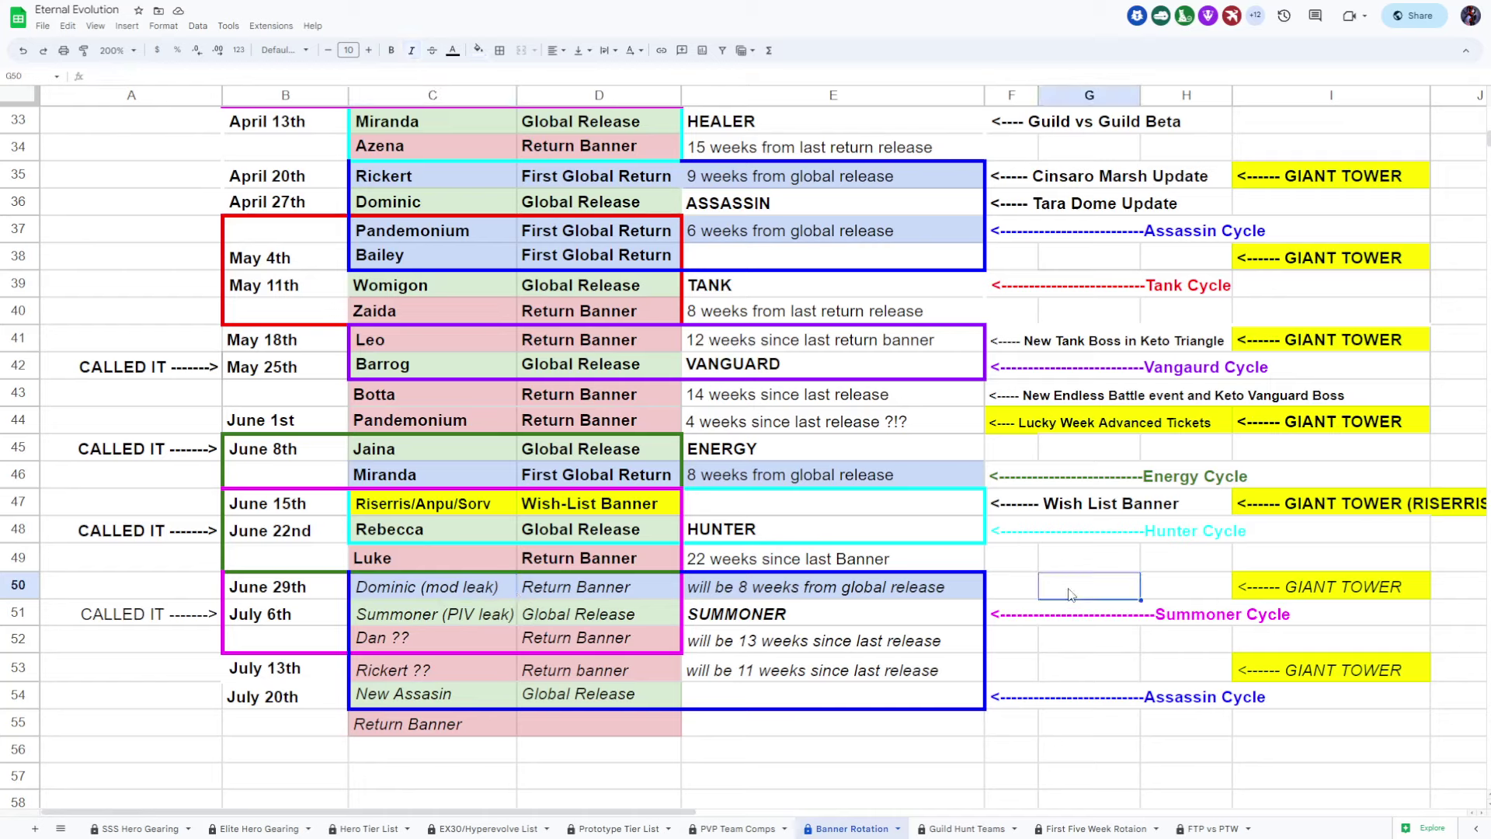
click(390, 646)
key(shift+Right)
key(shift+Right)
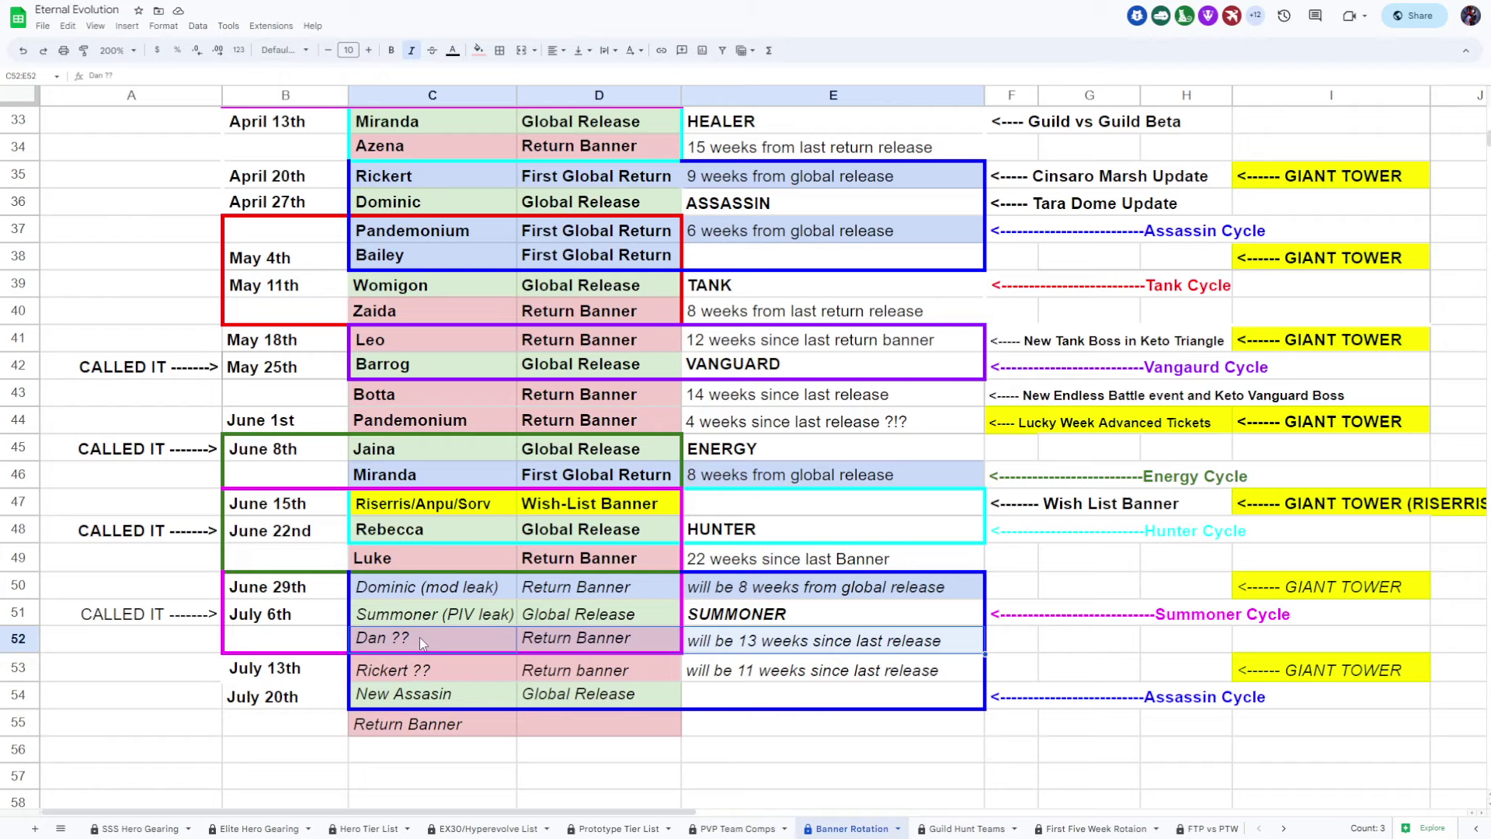
click(419, 637)
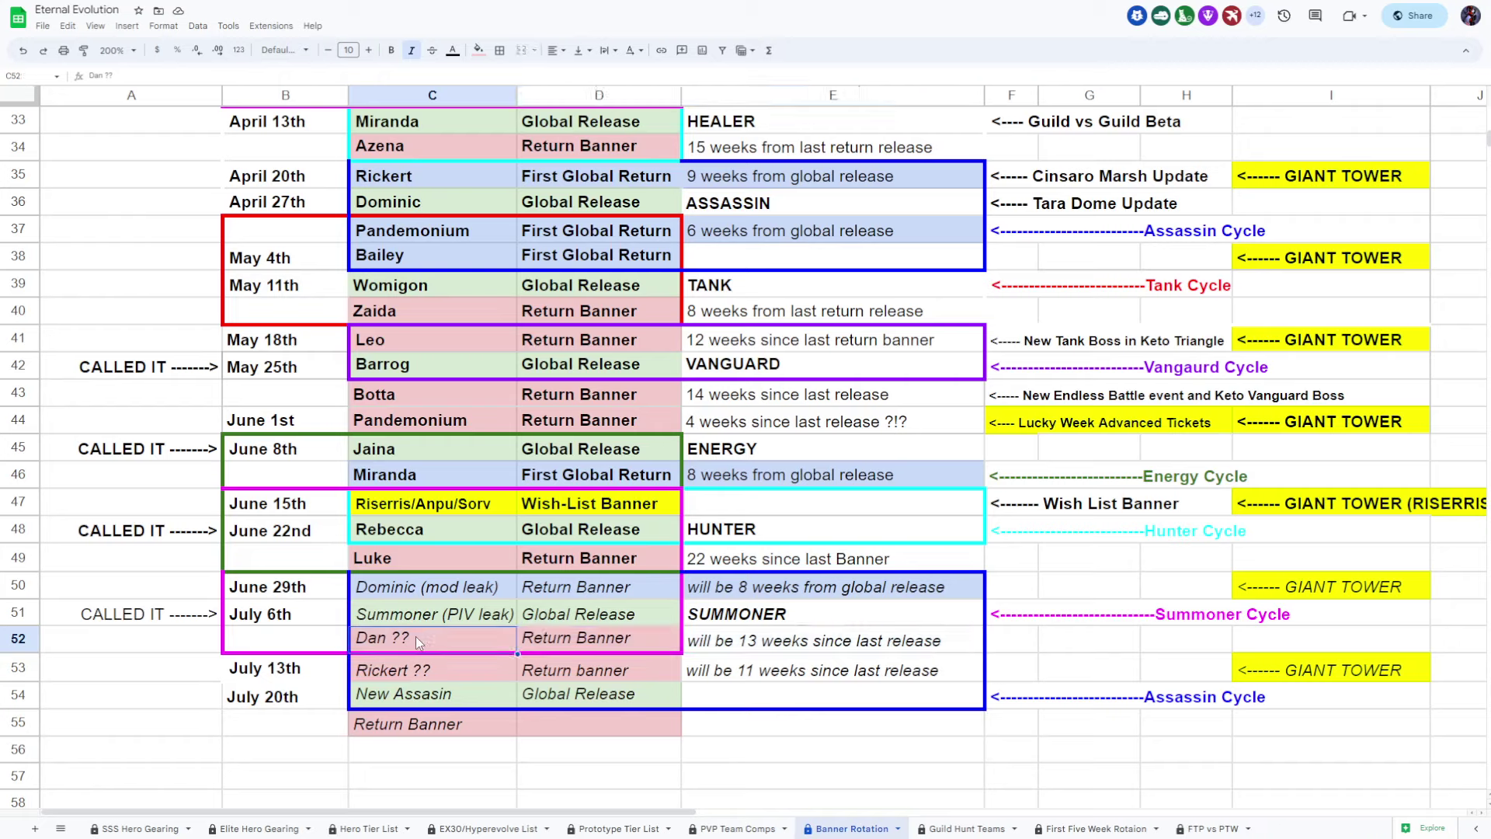
click(765, 645)
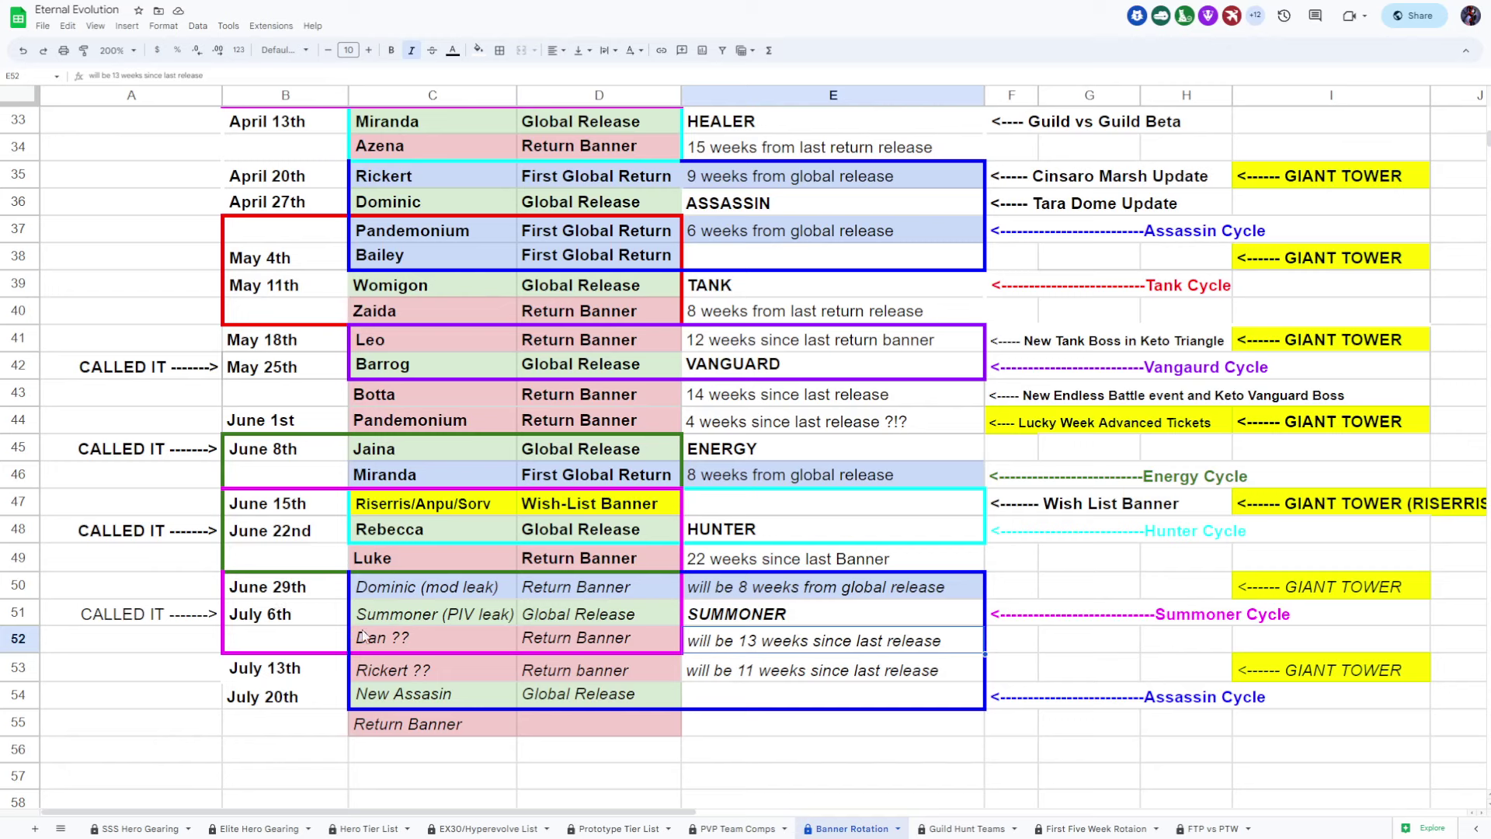
click(408, 642)
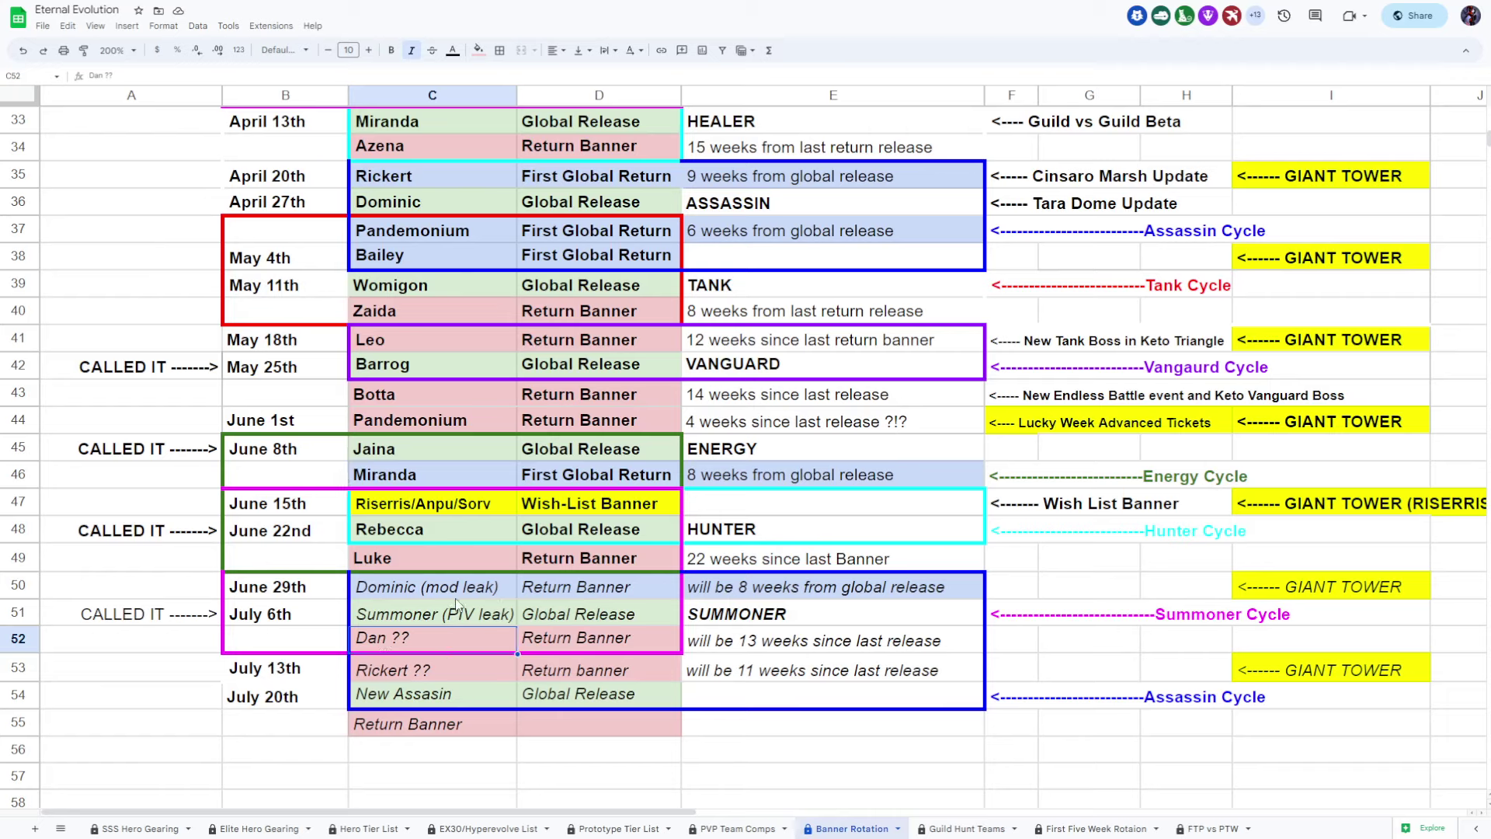
Step: Replace the July 13th return banner hero in C53 with Womigon
click(396, 673)
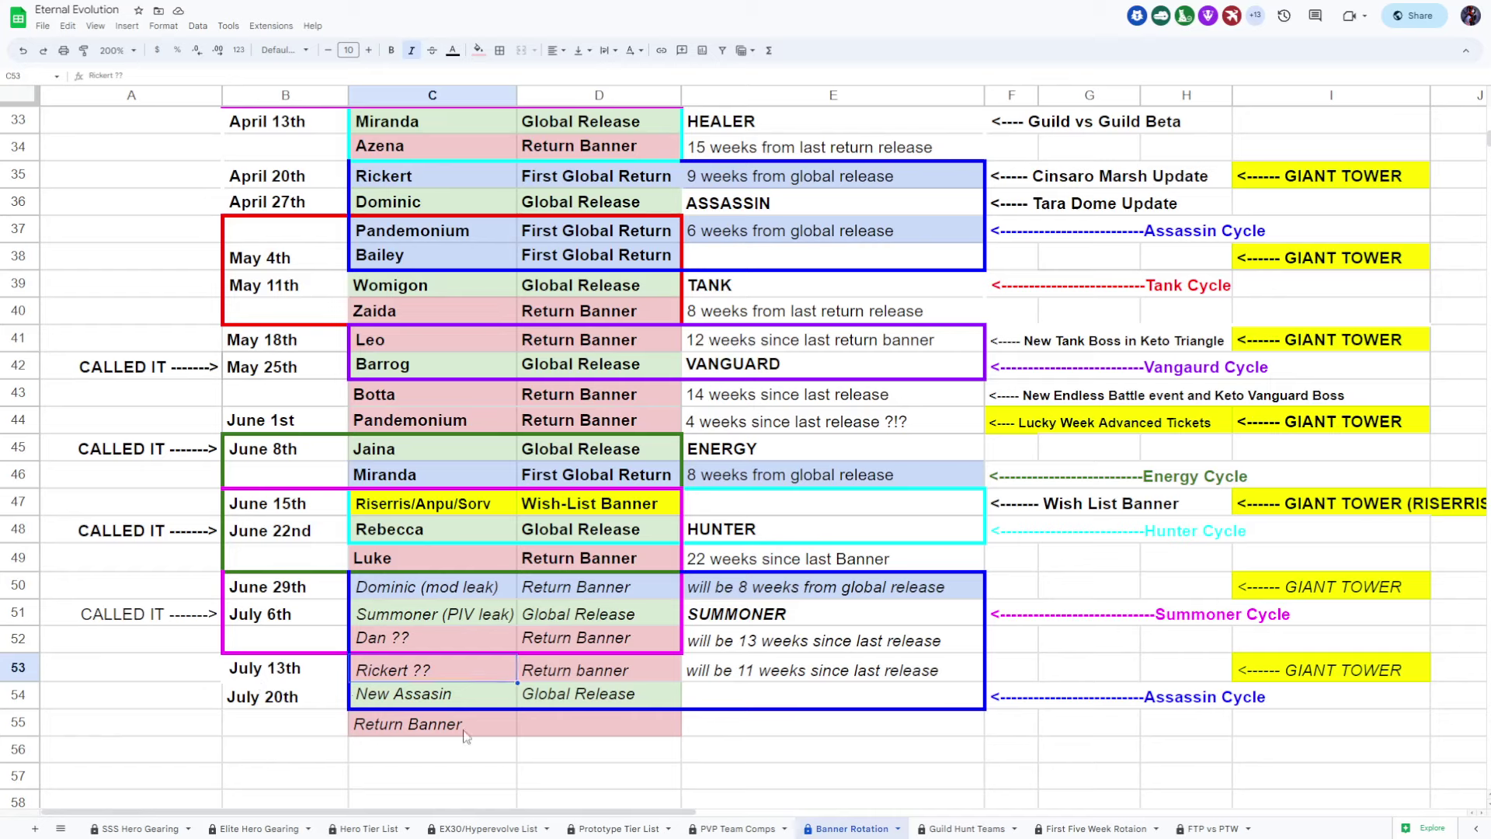
click(384, 676)
click(320, 757)
click(386, 670)
text(Womigon)
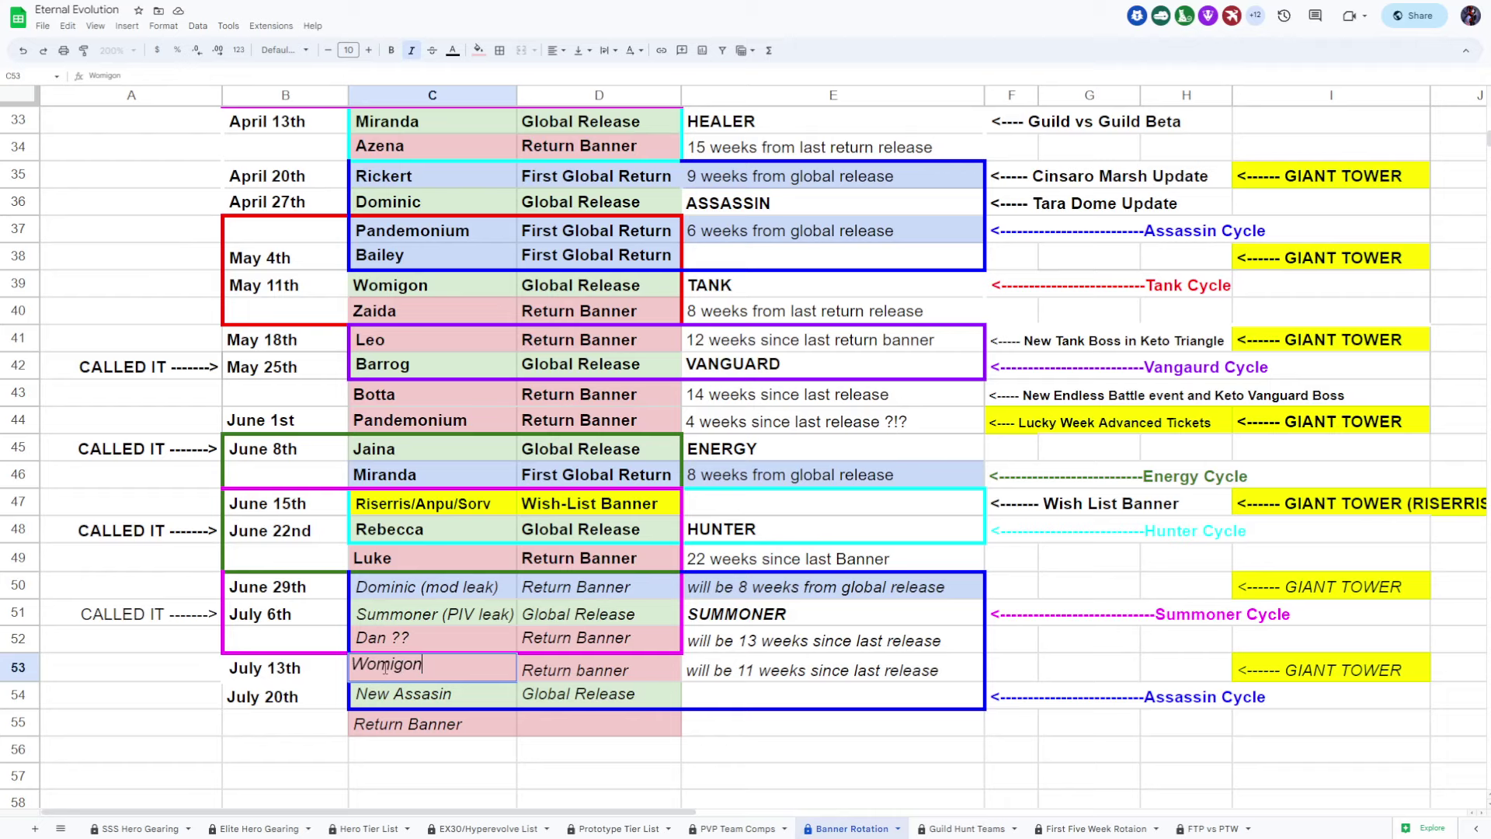
key(Return)
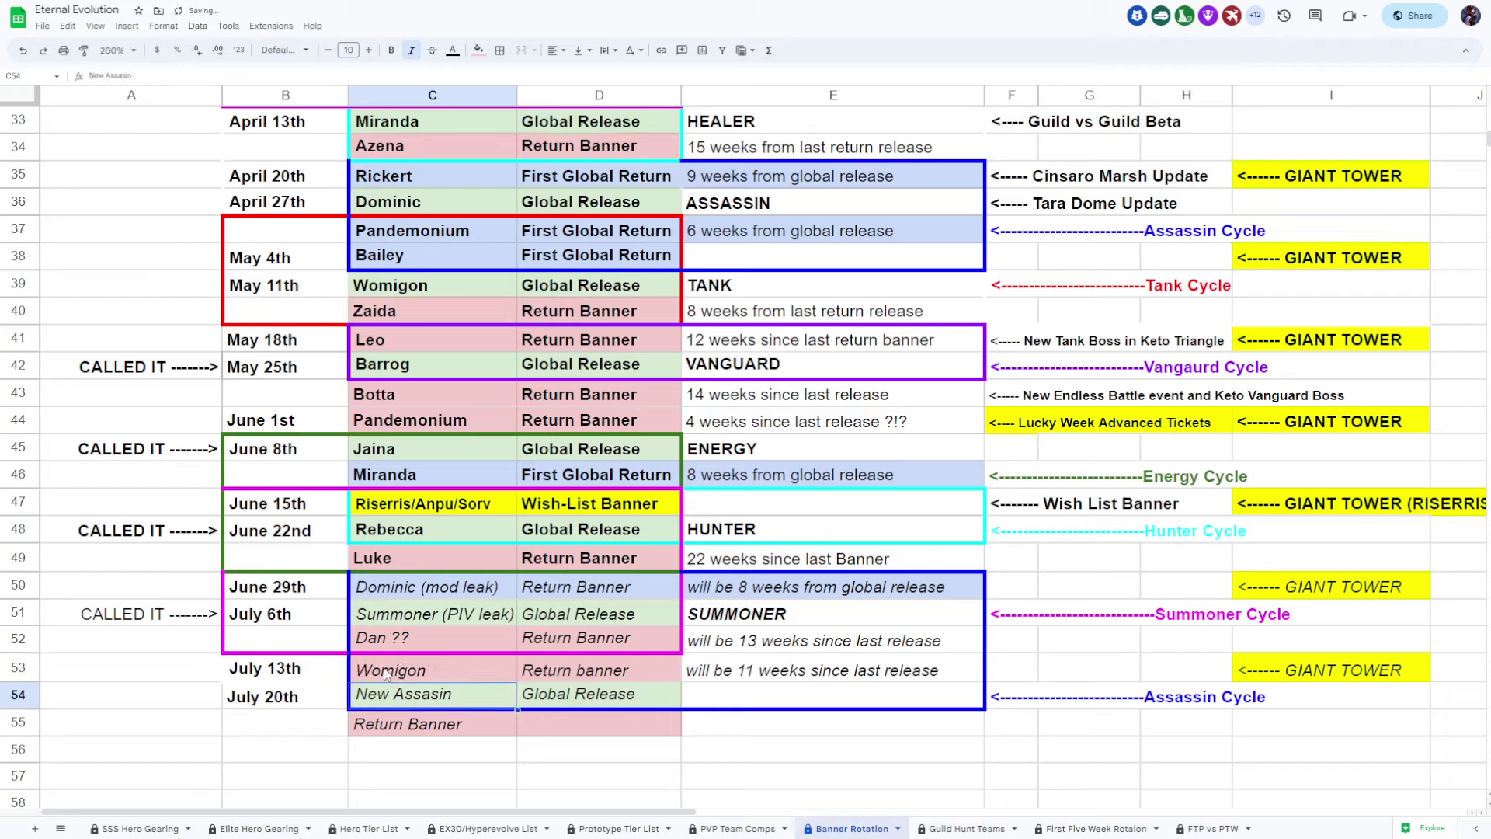
Step: Replace the placeholder in C55 with Rickert as the return banner hero below the new assassin
click(405, 724)
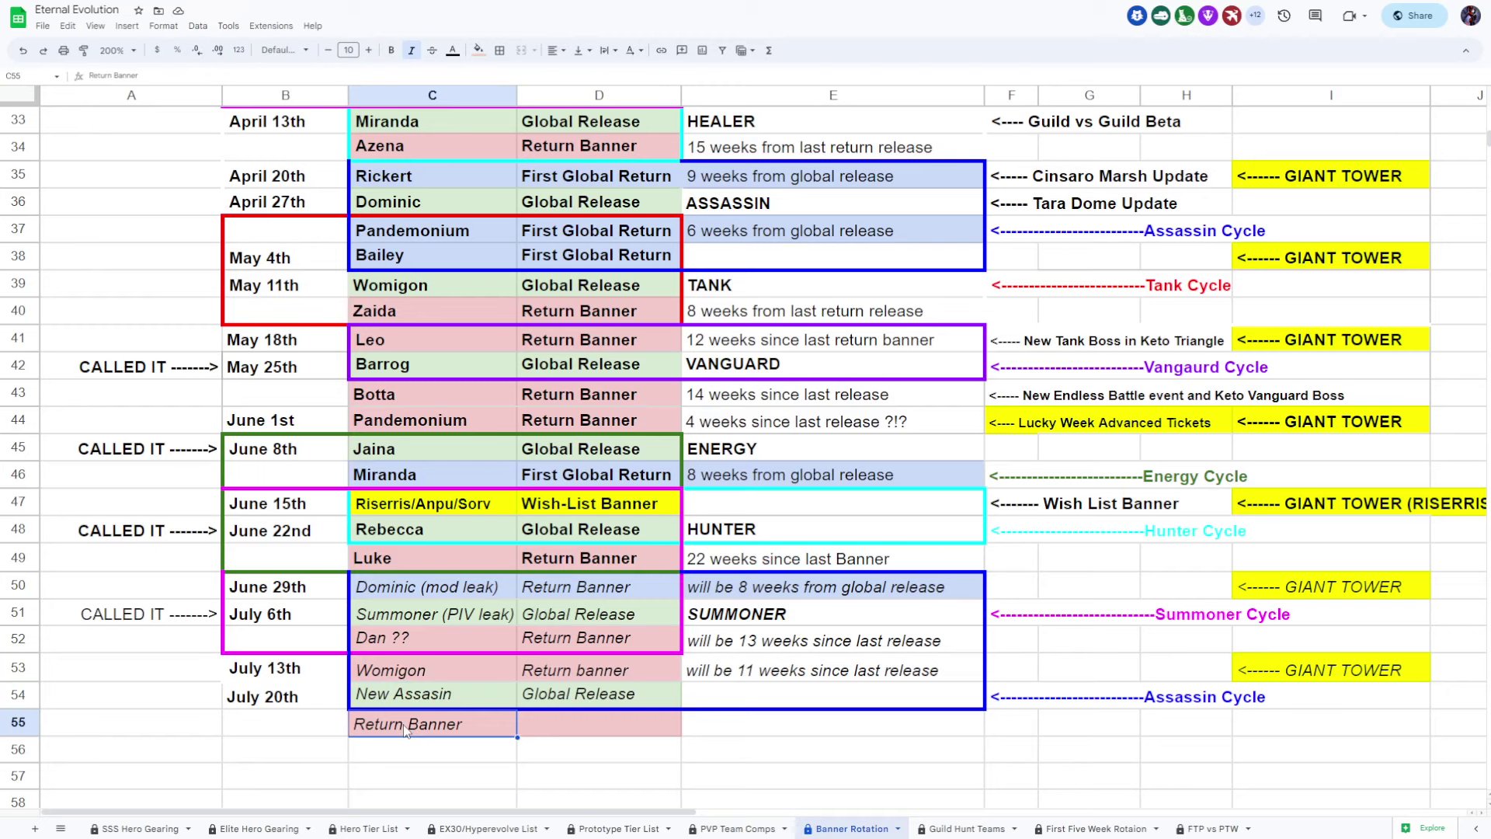
text(Ri)
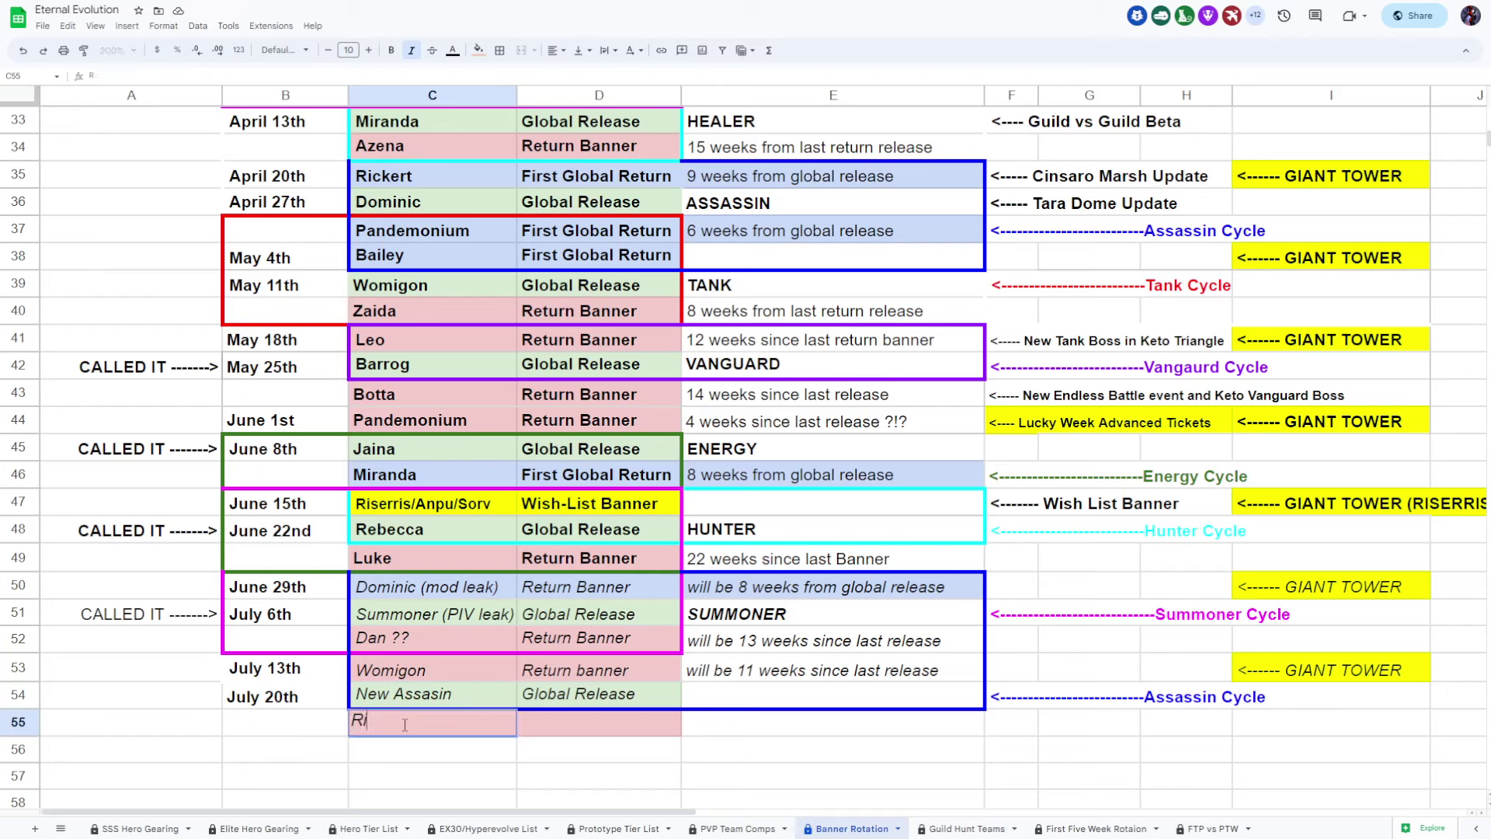
text(ckert)
key(Return)
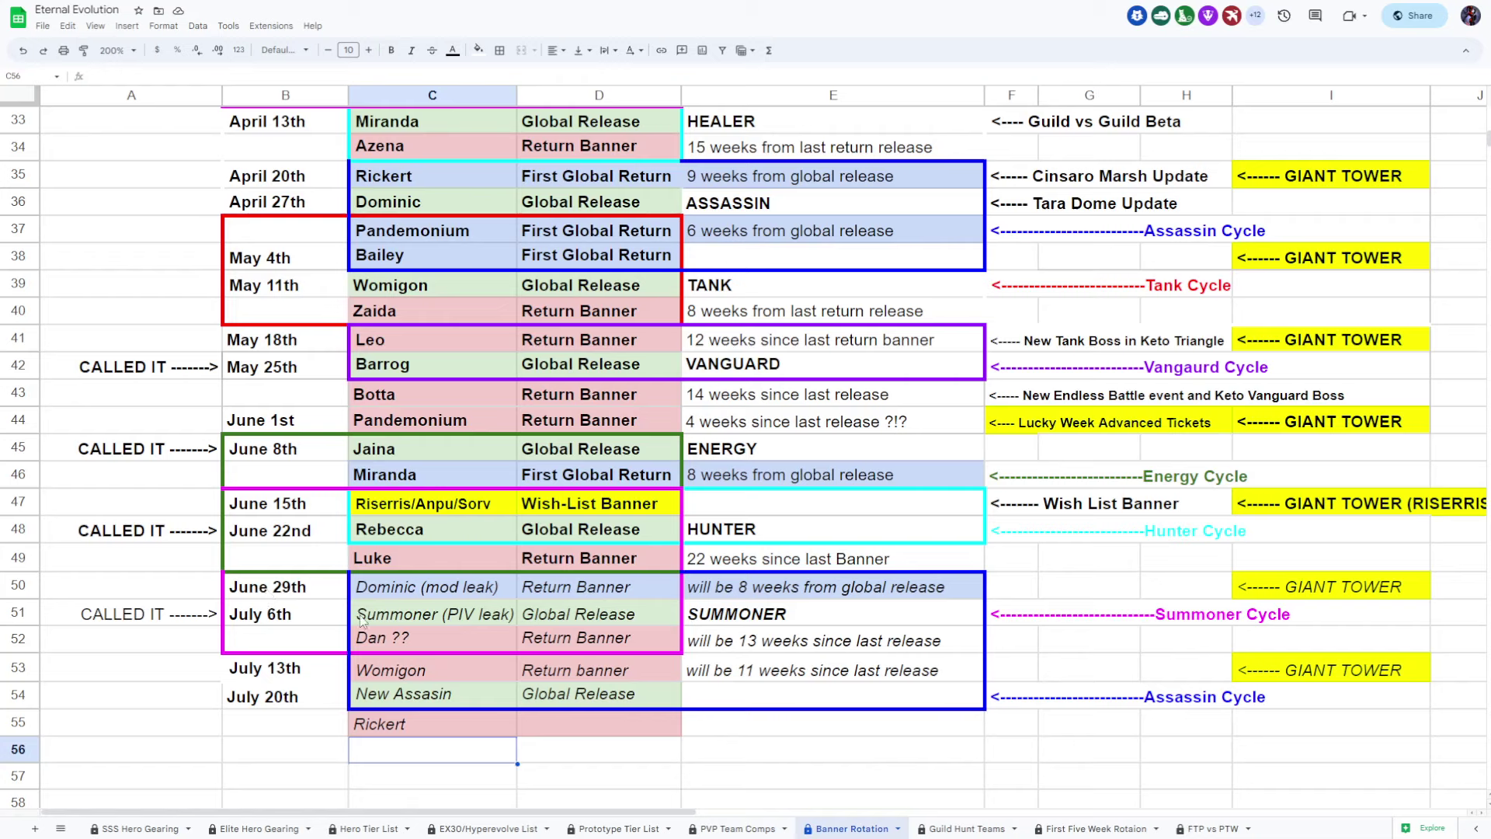
Step: Replace Womigon's note in E53 with "will be 9 weeks since global release", checking the May 11th release date in B39
click(417, 697)
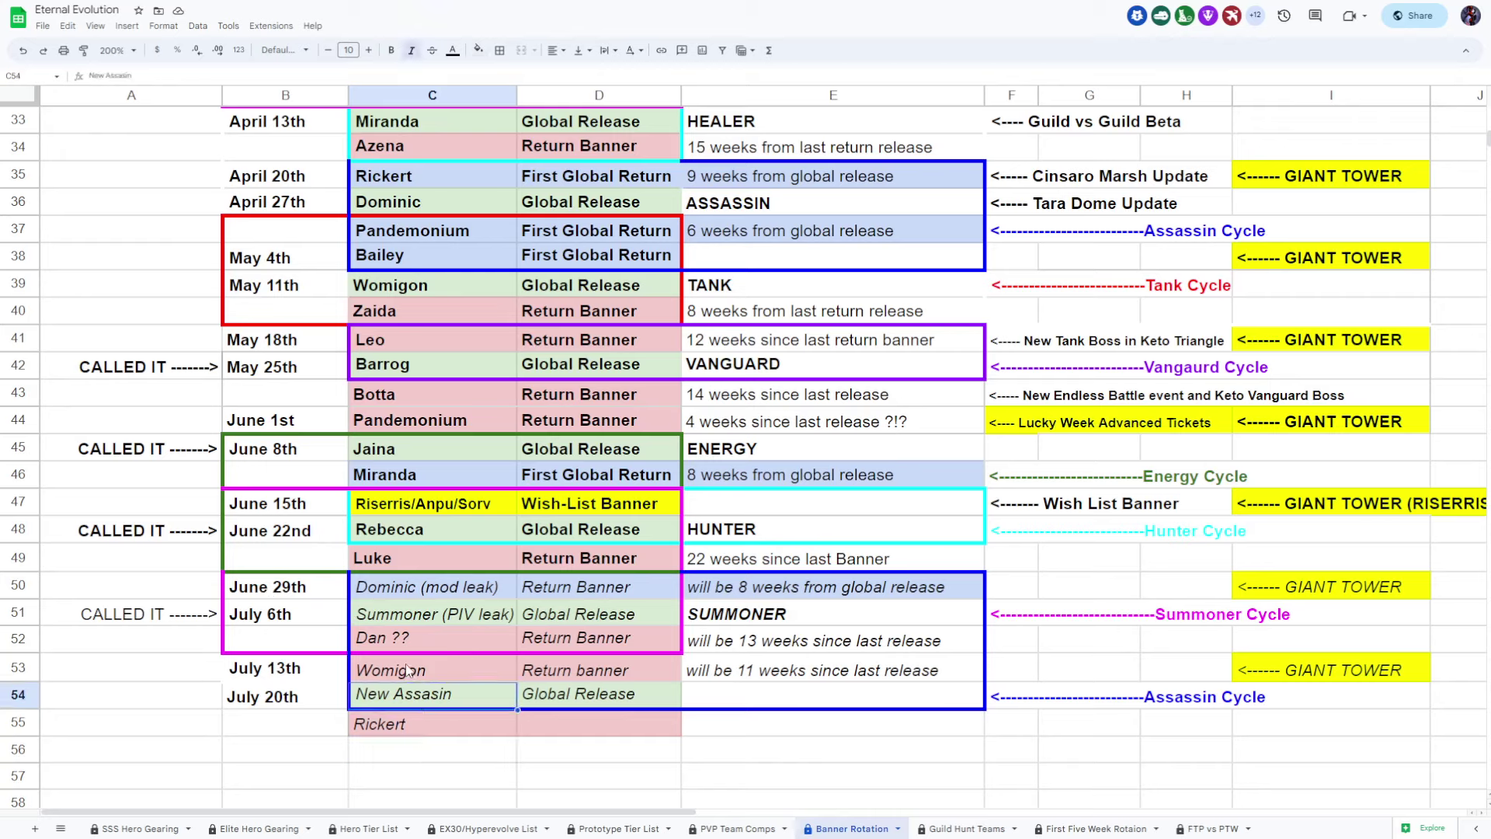
click(402, 672)
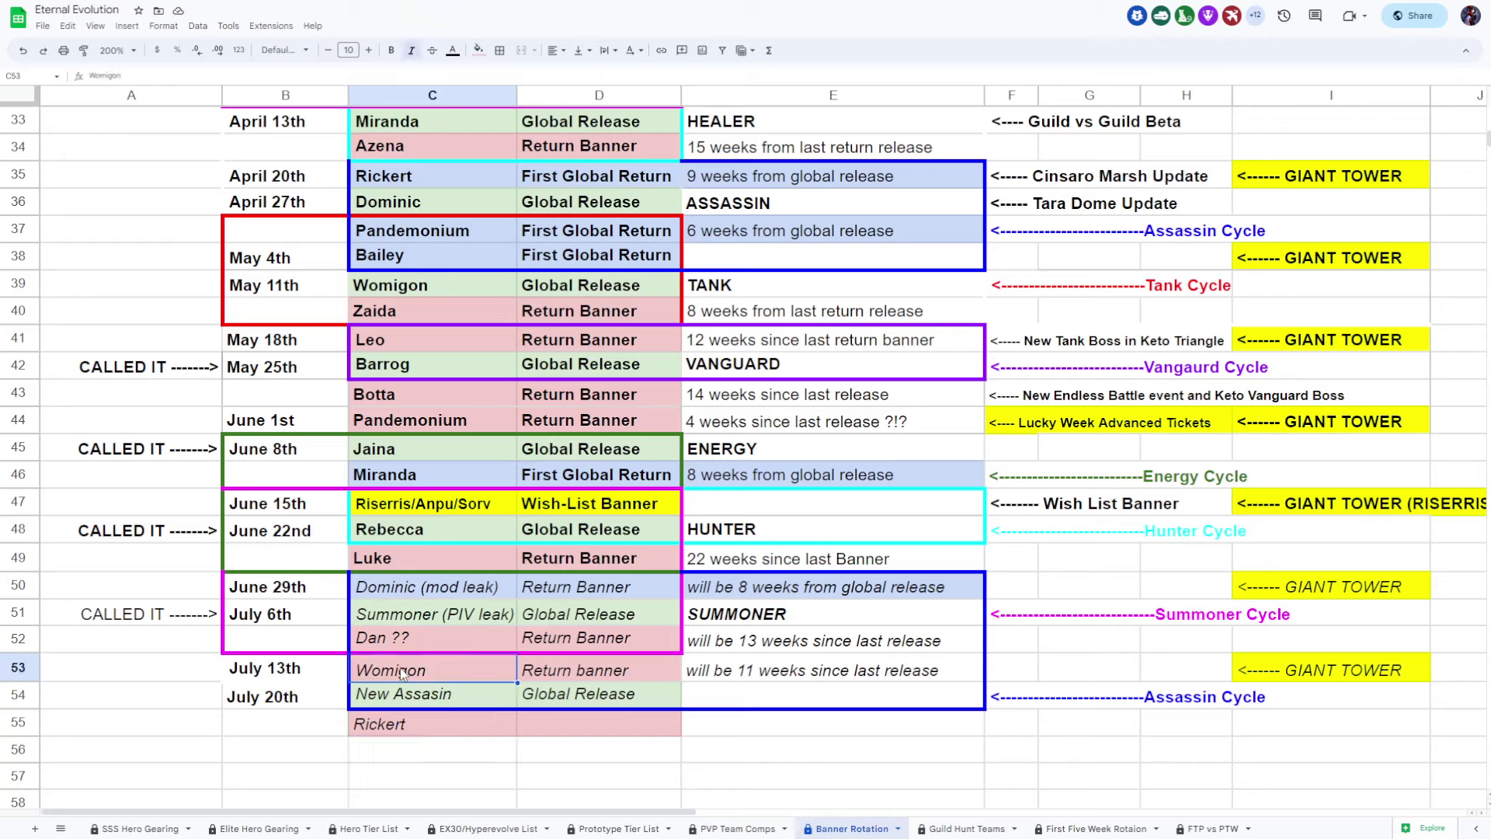
click(747, 674)
key(Delete)
scroll(458, 274, up, 1)
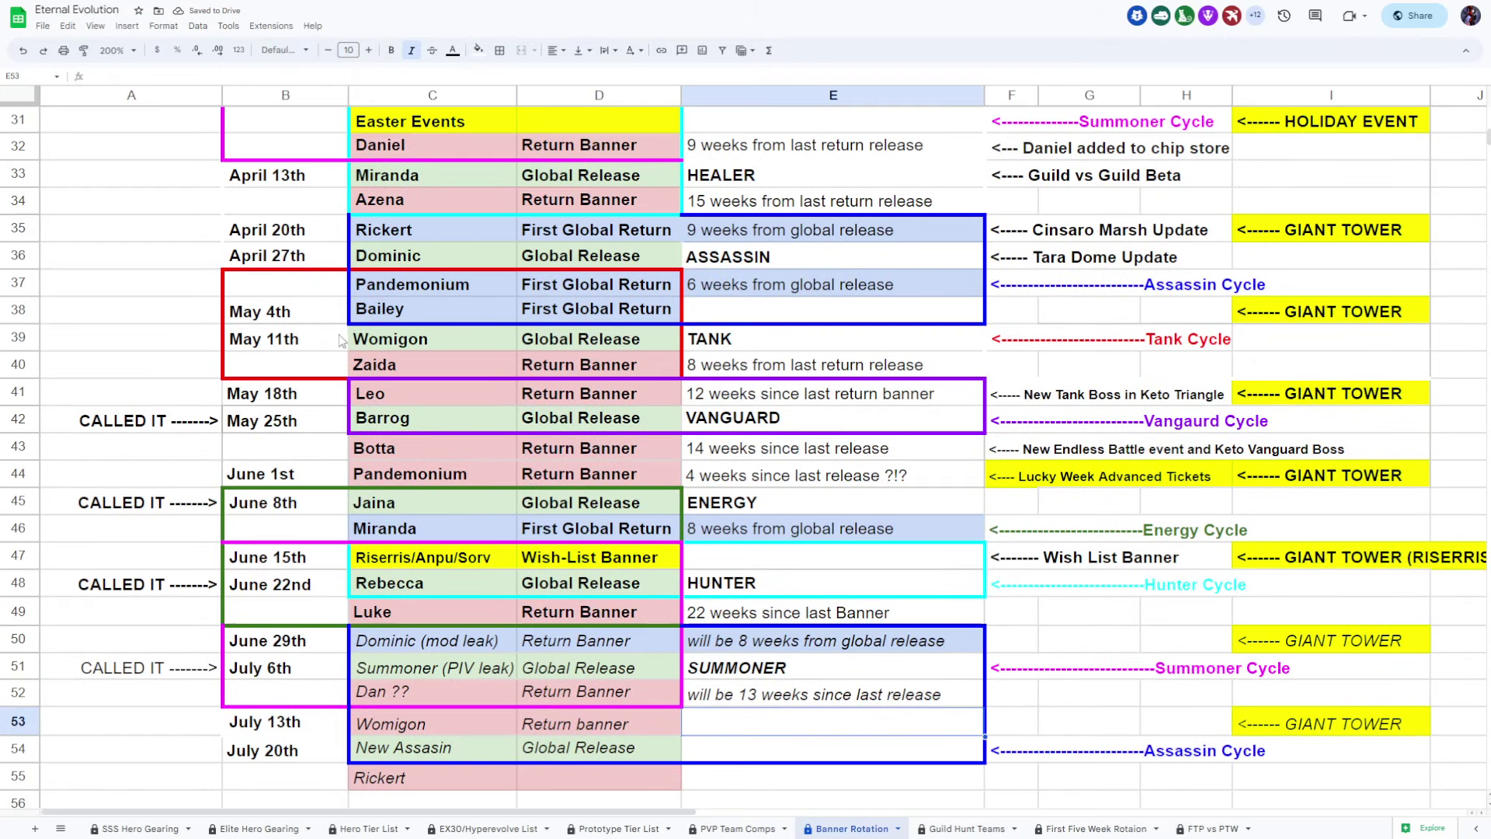
click(281, 342)
scroll(281, 342, down, 1)
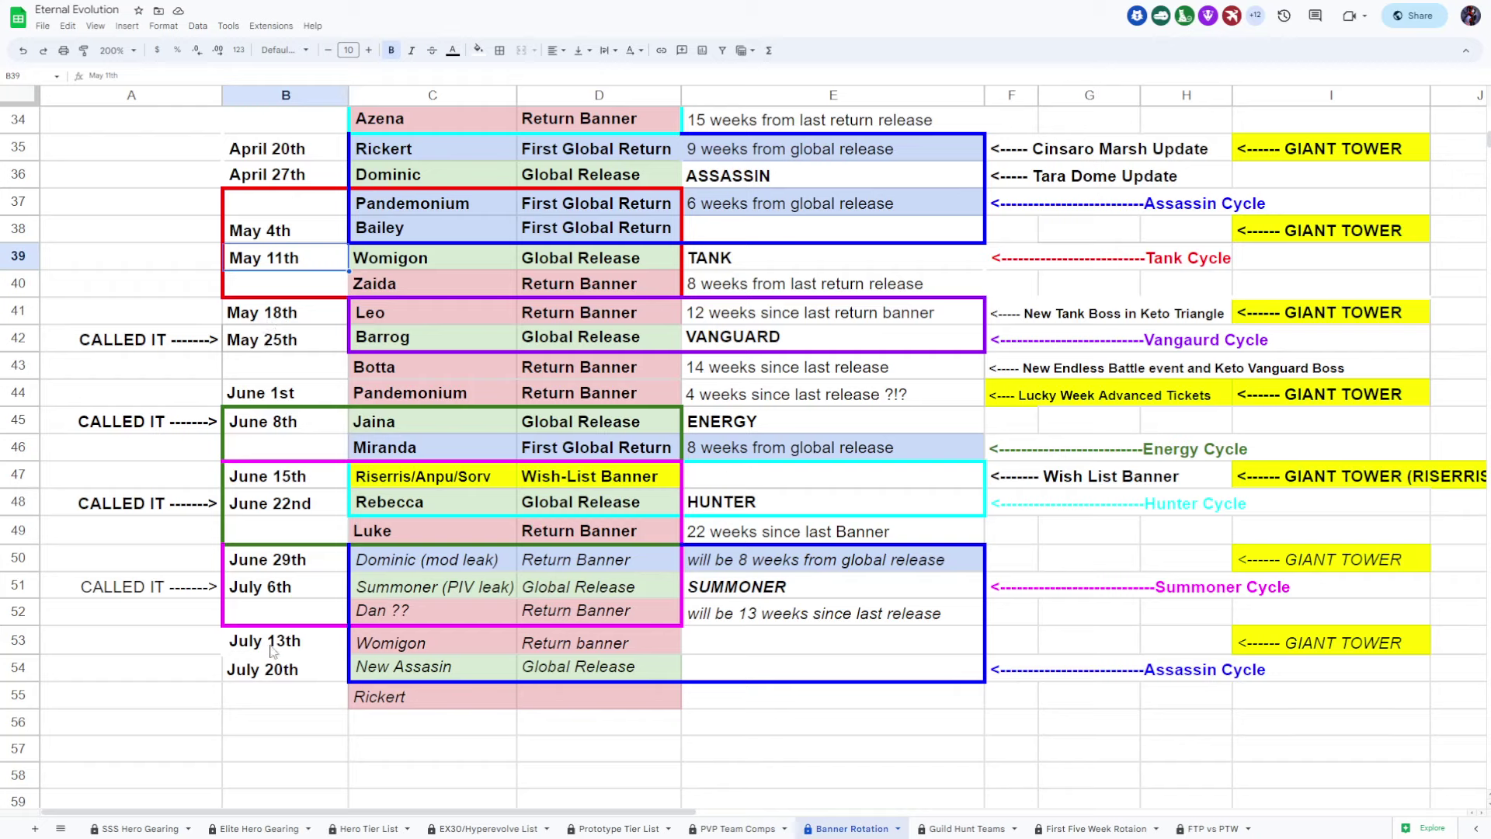
click(767, 646)
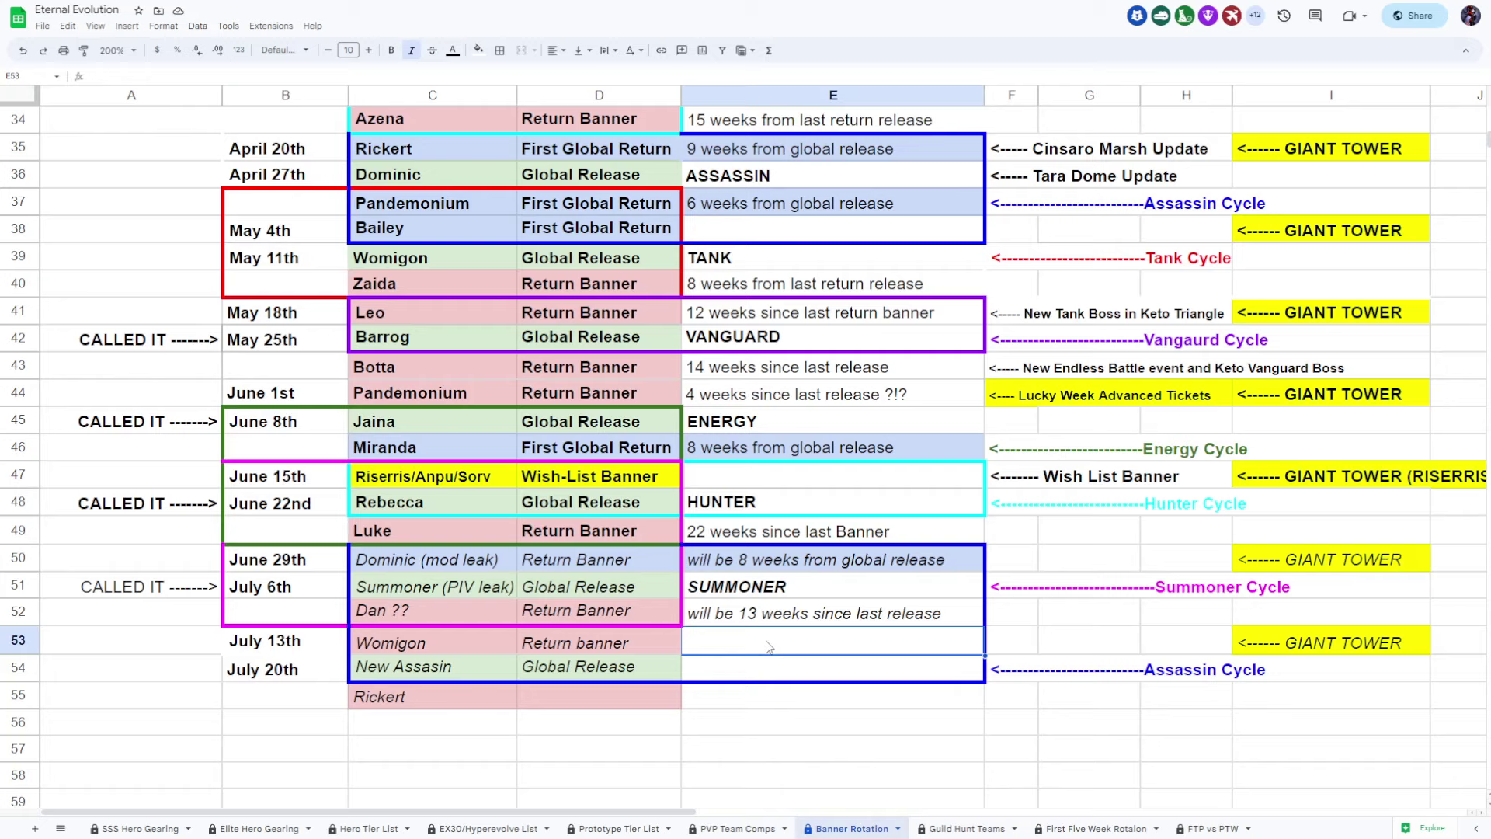
text(will be )
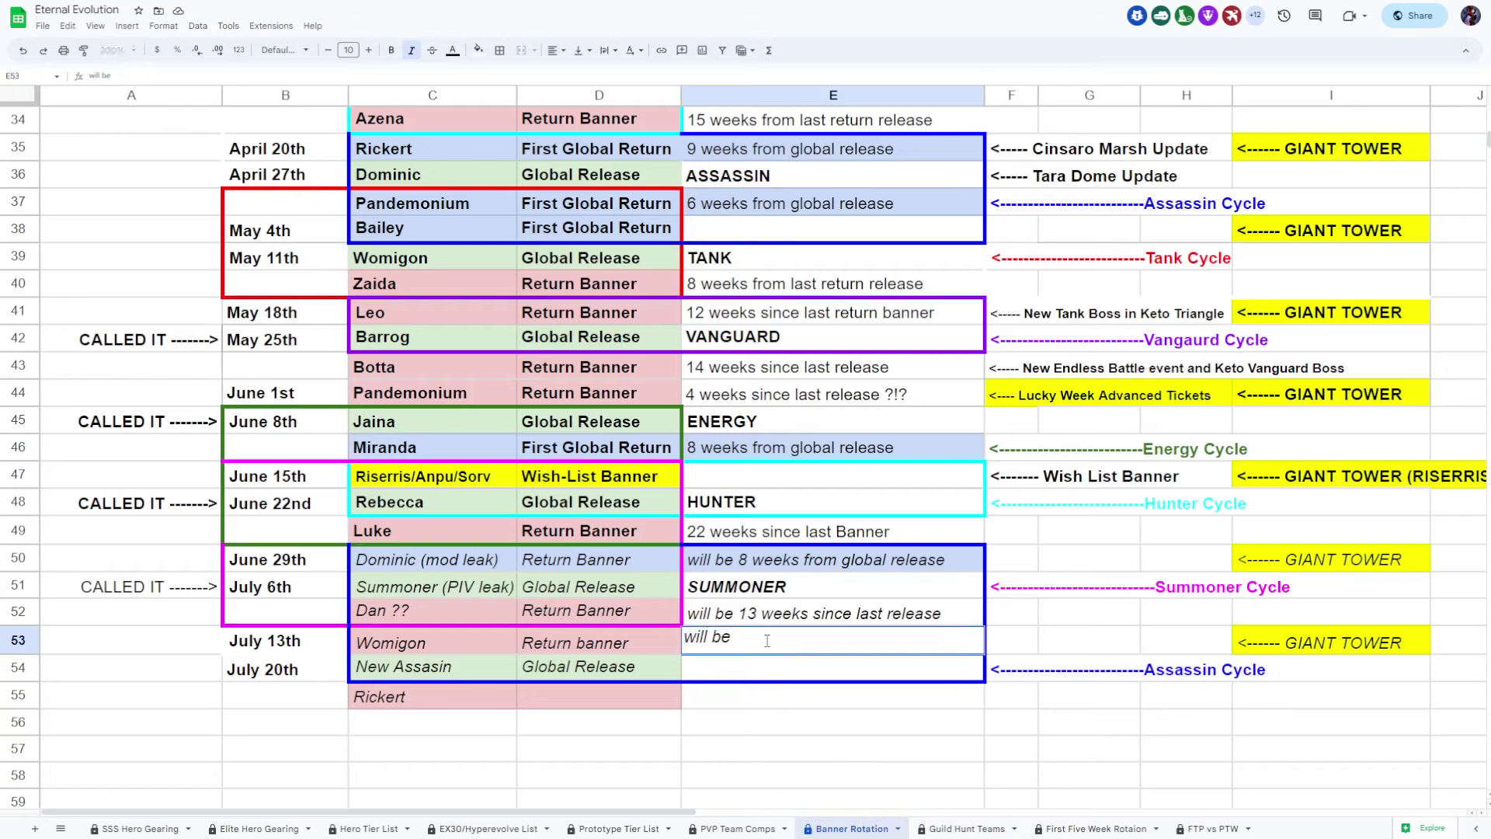
text(9 wekeks since glo)
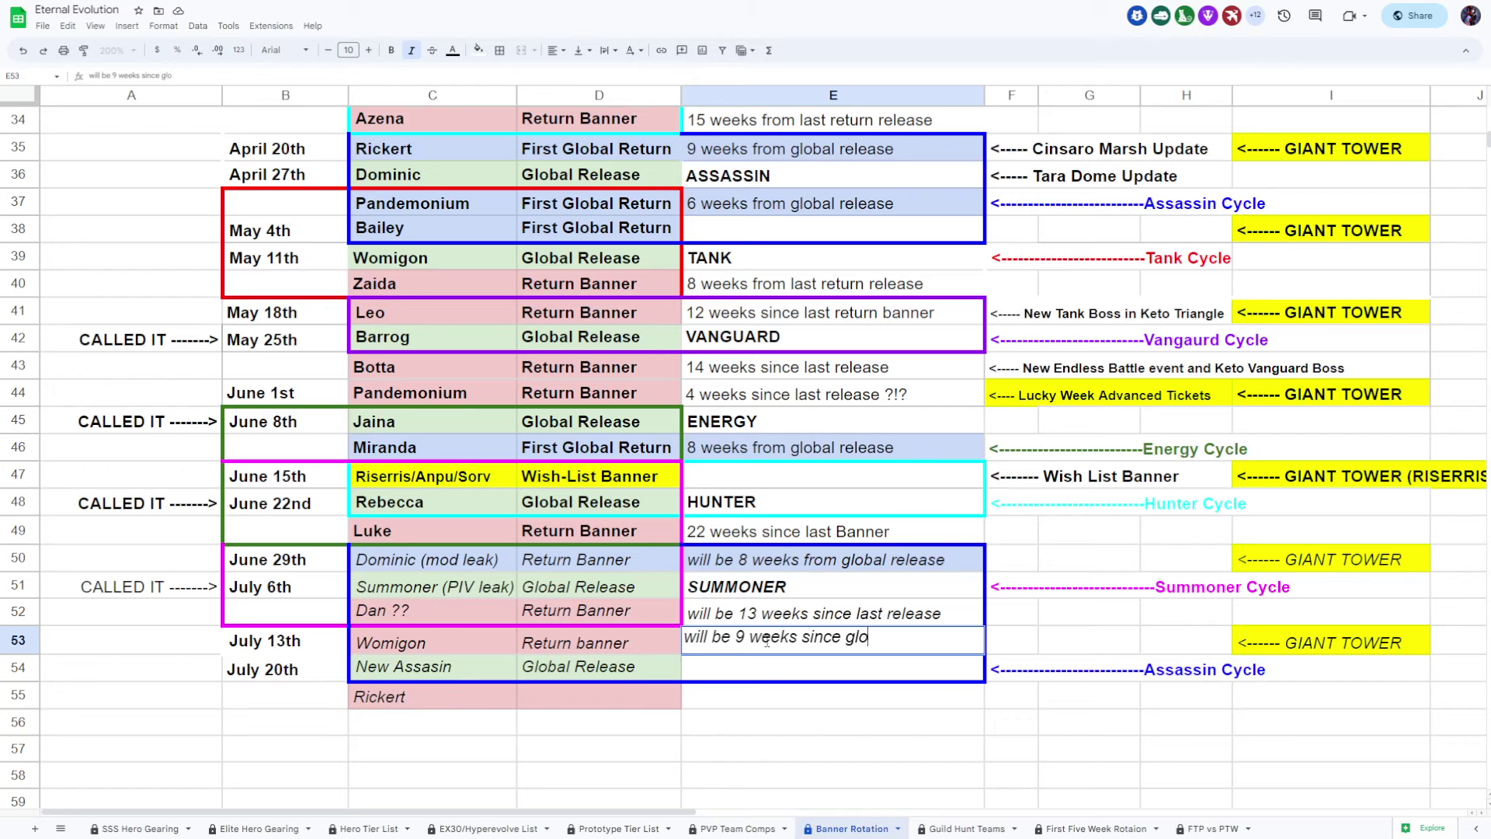
text(bal release)
key(Return)
click(788, 722)
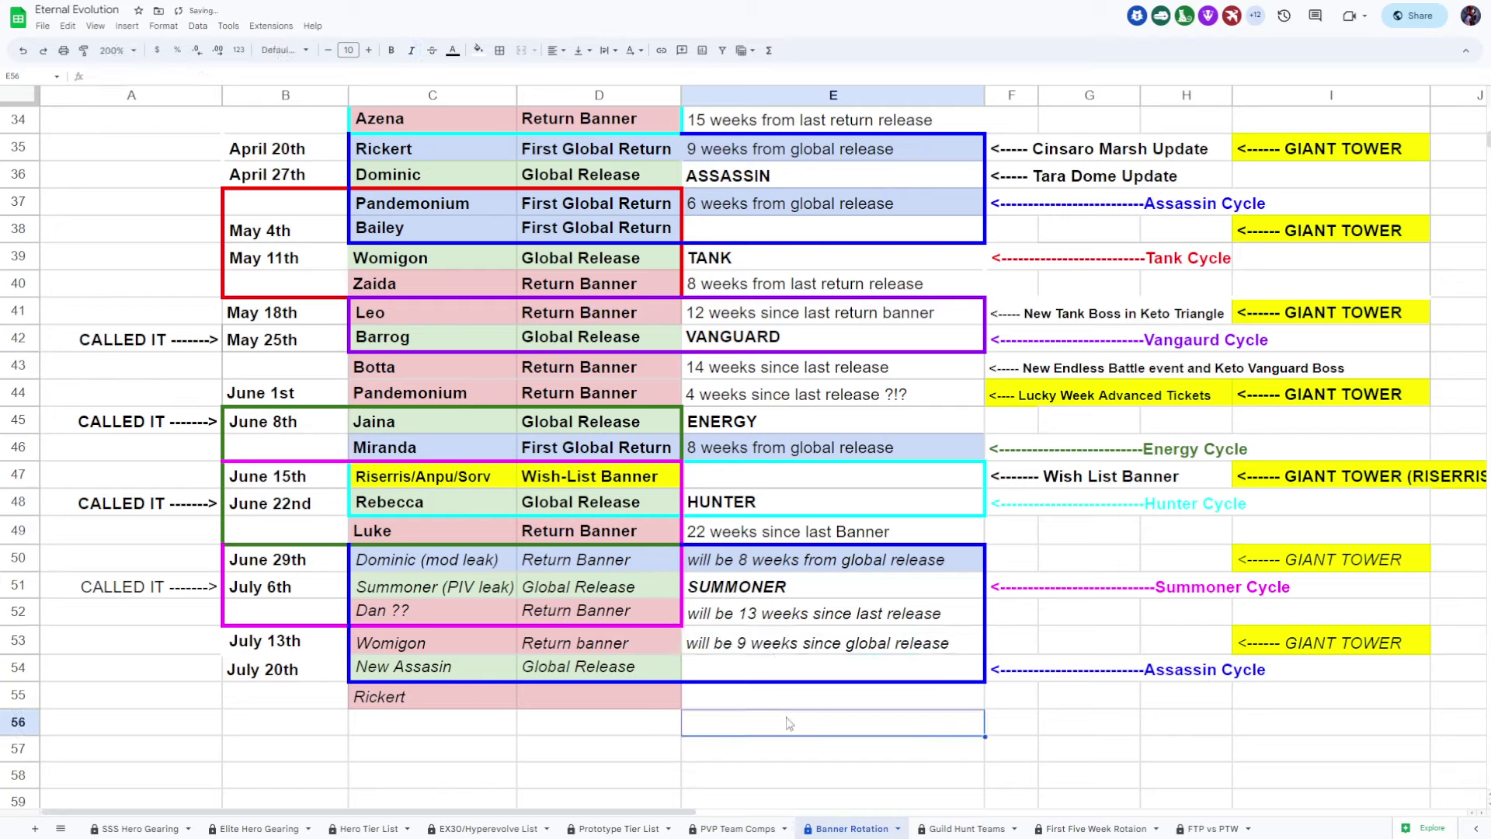
Step: Fill Womigon's July 13th row C53:E53 with the light blue used for first global return banners
drag(466, 643, 763, 644)
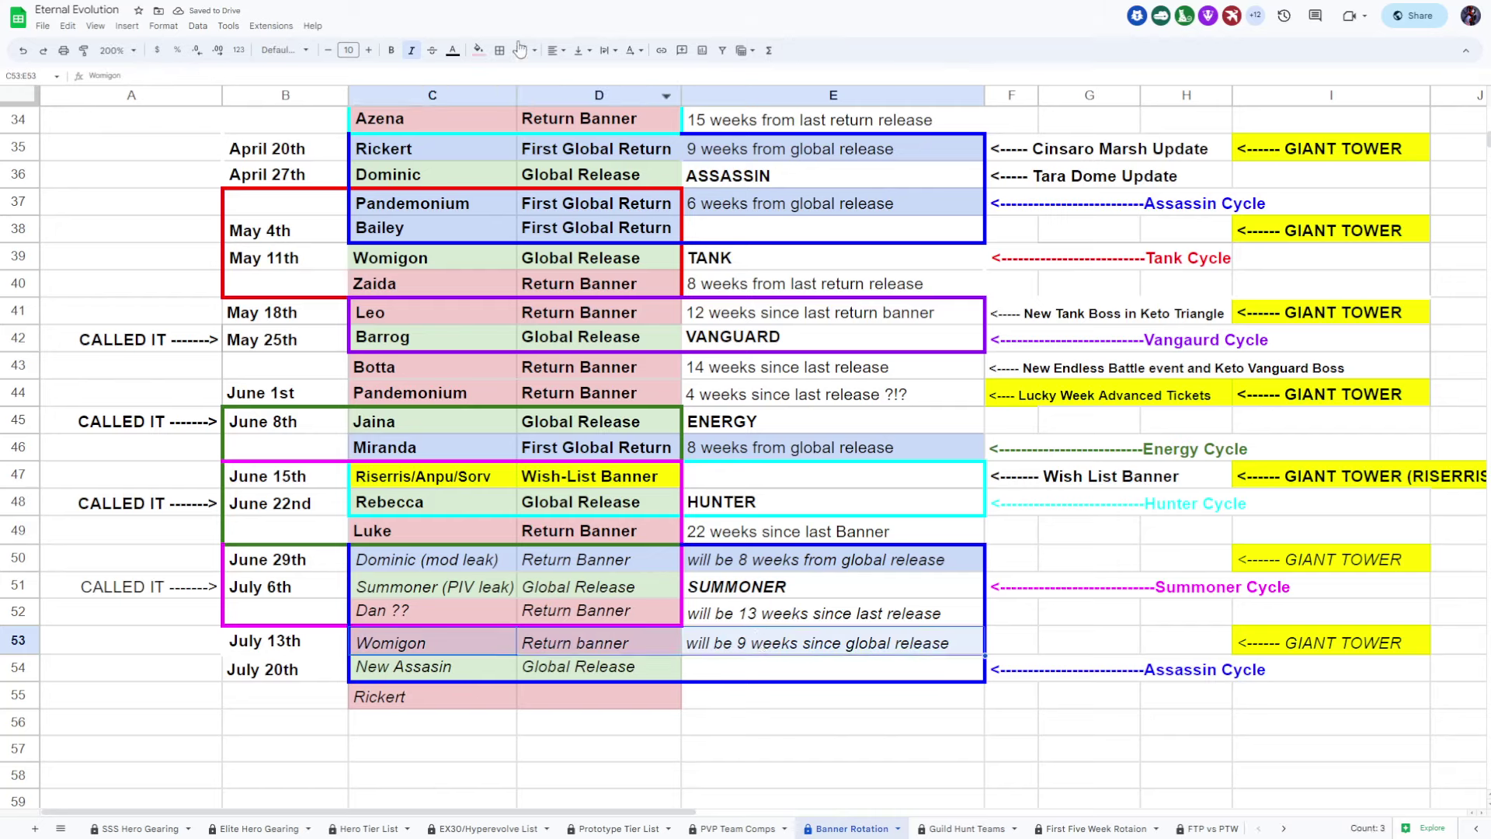
click(479, 50)
click(558, 127)
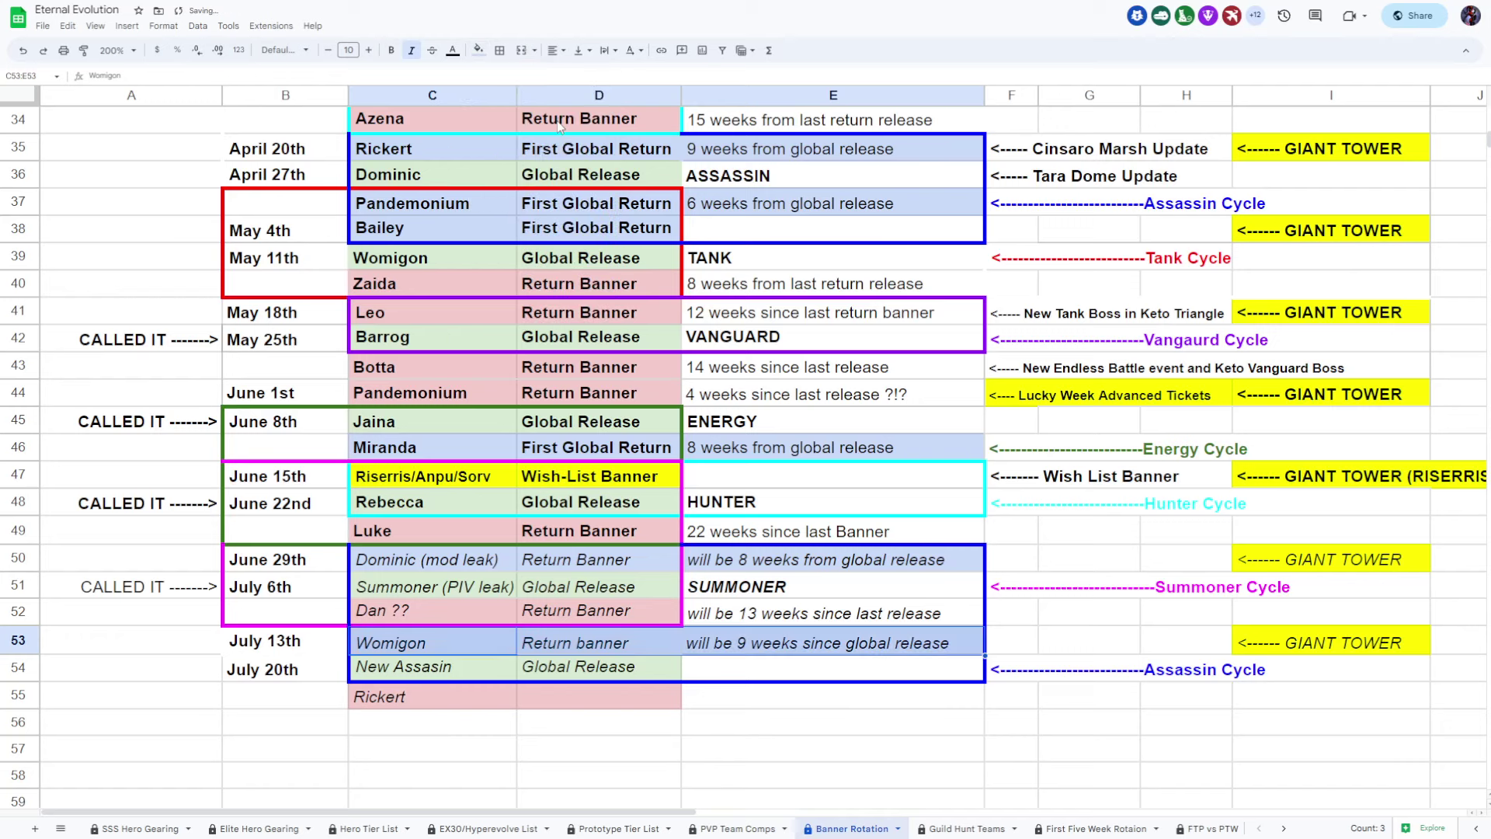
click(890, 726)
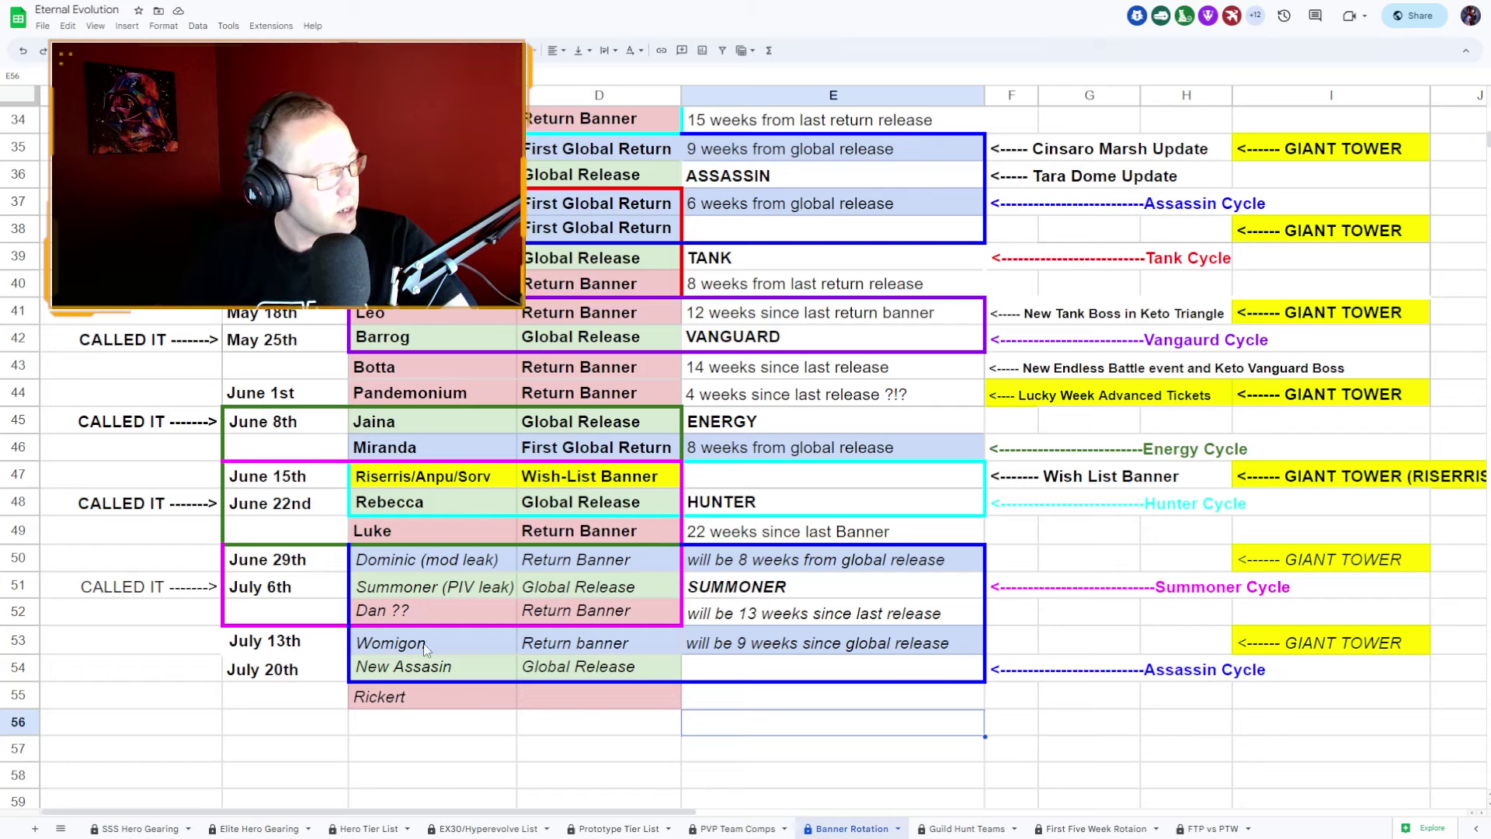
Step: Highlight the predicted heroes in C52:C55, singling out Womigon in C53 and the new assassin in C54
drag(381, 614, 427, 698)
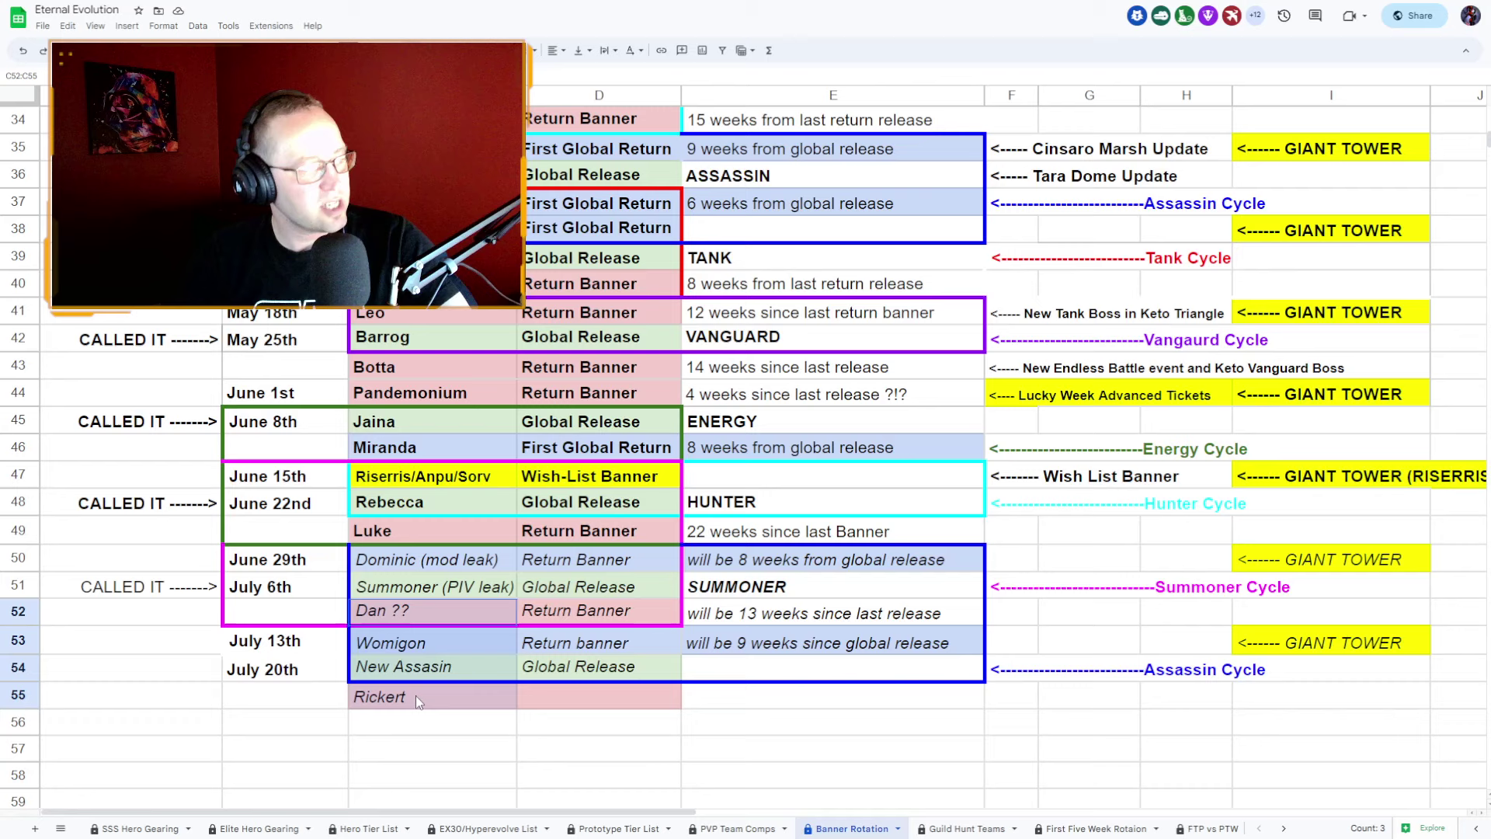
click(753, 749)
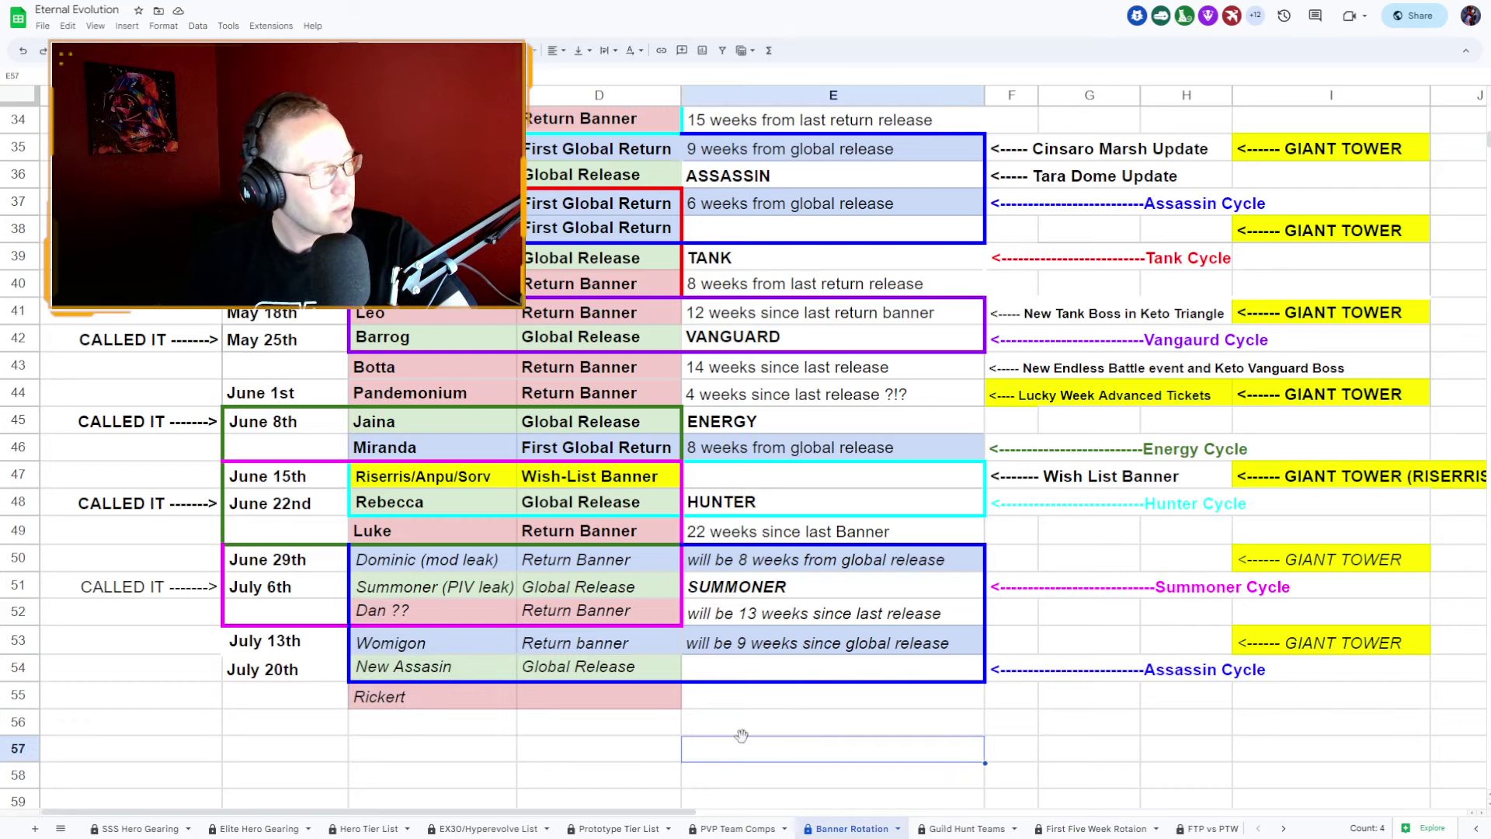
click(388, 651)
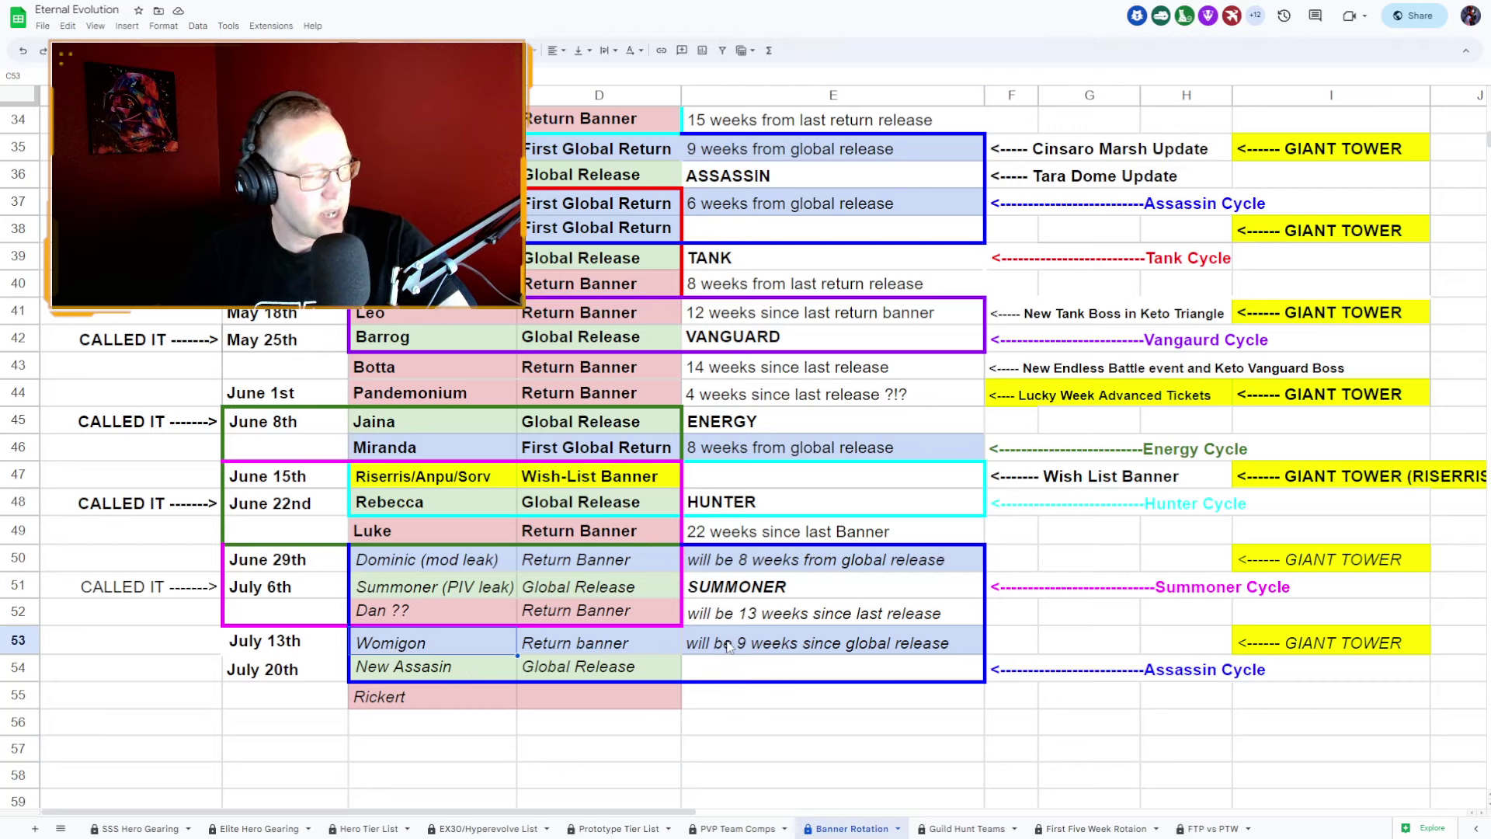
click(1021, 775)
click(404, 676)
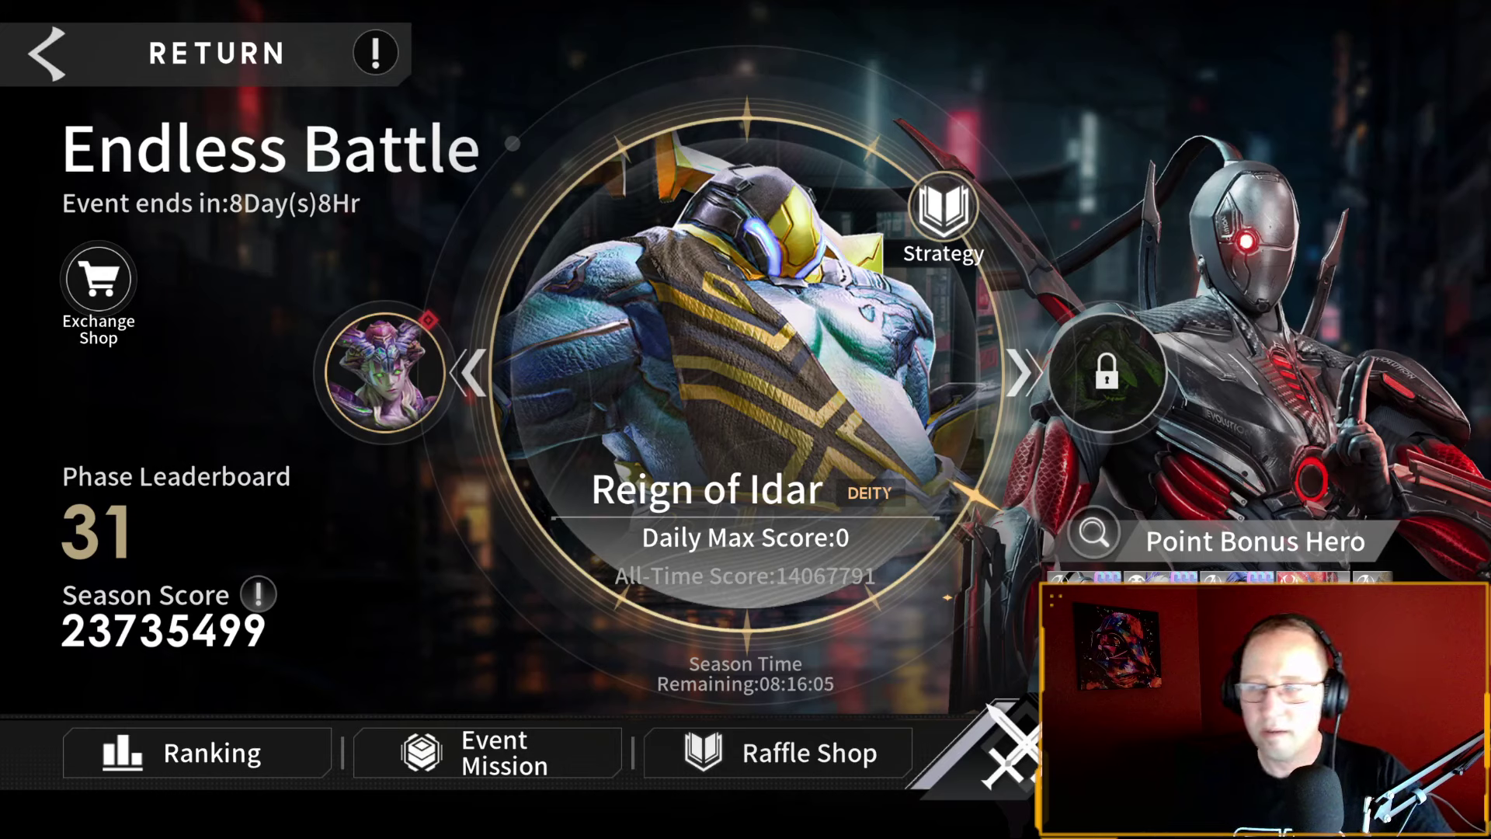
Step: Switch to the Eternal Evolution game and go back from the Endless Battle event to the Border map
click(113, 76)
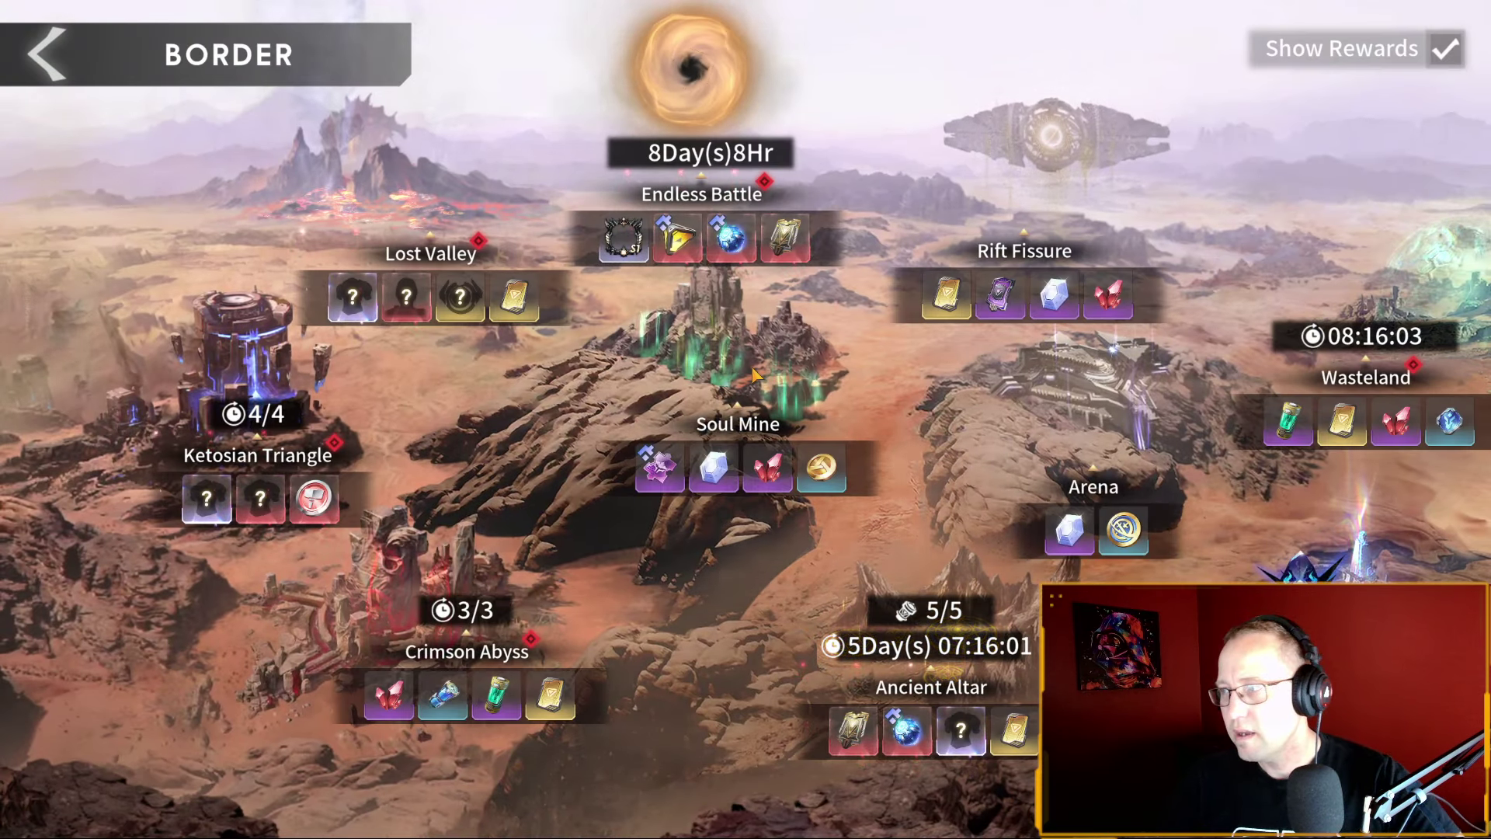